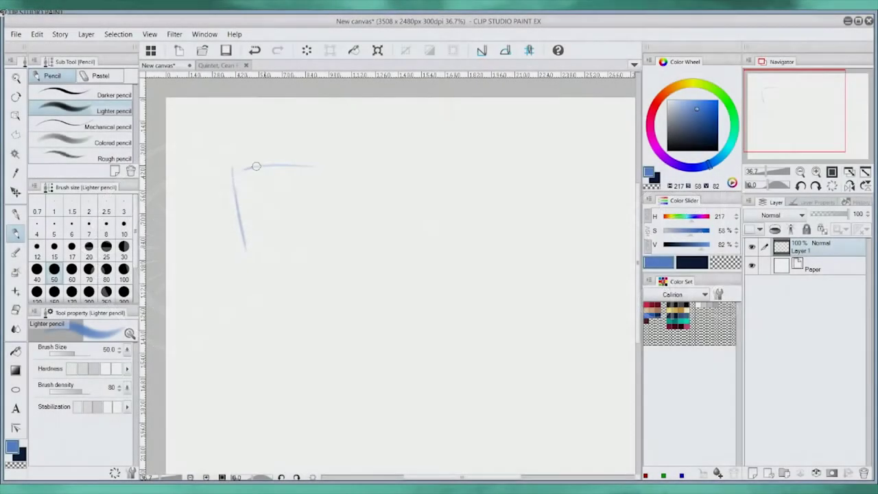
# Sketch the torso outline, centre line and abdomen contours in light blue pencil on Layer 1
pyautogui.moveTo(256, 166); pyautogui.dragTo(343, 166)
pyautogui.moveTo(361, 173); pyautogui.dragTo(347, 251)
pyautogui.moveTo(264, 258); pyautogui.dragTo(313, 244)
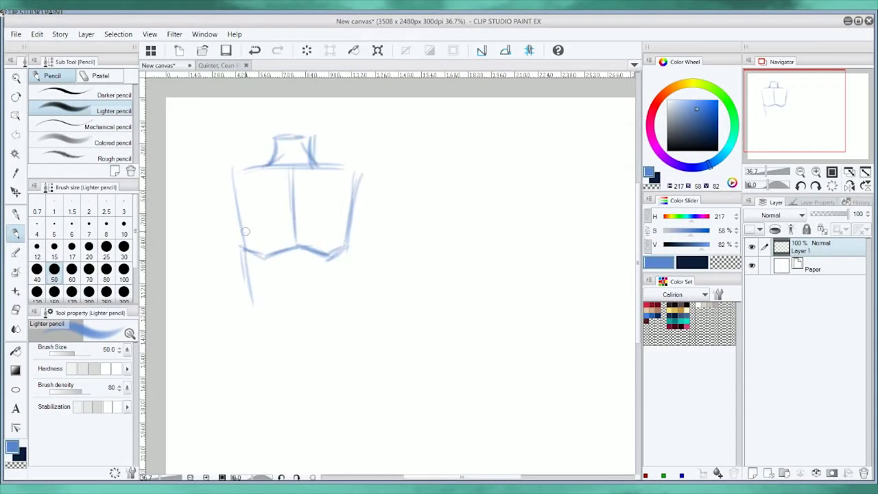
pyautogui.moveTo(246, 231); pyautogui.dragTo(320, 317)
pyautogui.moveTo(297, 251); pyautogui.dragTo(302, 330)
pyautogui.moveTo(237, 206); pyautogui.dragTo(245, 310)
pyautogui.moveTo(233, 169); pyautogui.dragTo(253, 357)
pyautogui.moveTo(247, 316); pyautogui.dragTo(299, 384)
pyautogui.moveTo(302, 330); pyautogui.dragTo(346, 310)
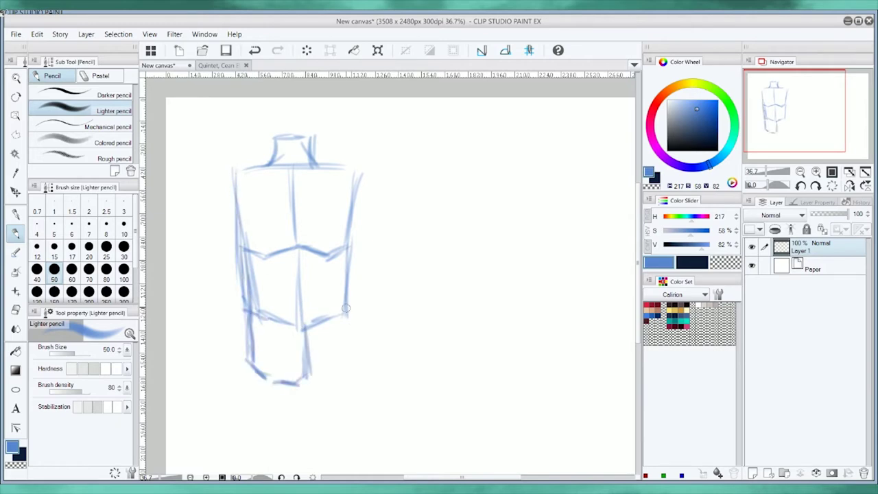
pyautogui.moveTo(361, 175); pyautogui.dragTo(357, 374)
pyautogui.moveTo(358, 356); pyautogui.dragTo(341, 379)
pyautogui.moveTo(307, 369); pyautogui.dragTo(327, 380)
# Circle both shoulder joints and sketch the right arm down to the elbow
pyautogui.moveTo(356, 173); pyautogui.dragTo(351, 179)
pyautogui.moveTo(241, 179); pyautogui.dragTo(235, 184)
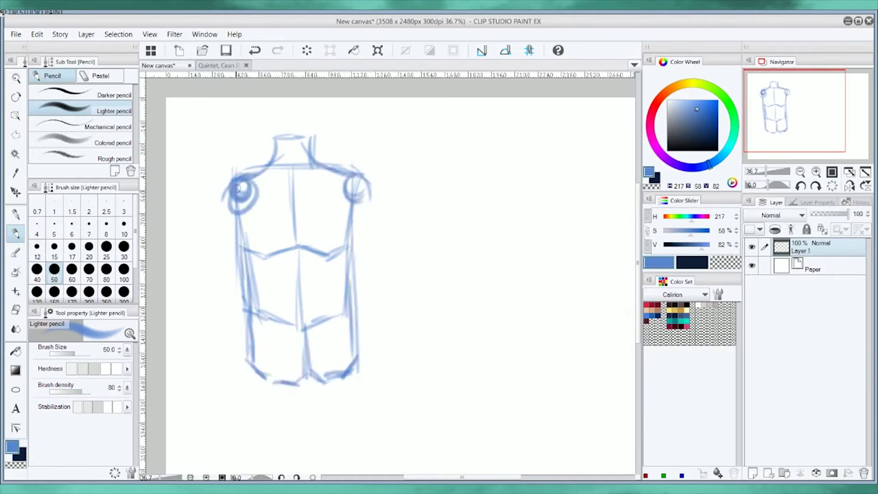
pyautogui.moveTo(343, 172)
pyautogui.mouseDown()
pyautogui.moveTo(353, 209)
pyautogui.moveTo(377, 233)
pyautogui.mouseUp()
pyautogui.moveTo(374, 182); pyautogui.dragTo(394, 288)
pyautogui.moveTo(346, 223); pyautogui.dragTo(338, 251)
pyautogui.moveTo(376, 198); pyautogui.dragTo(392, 302)
pyautogui.moveTo(340, 248); pyautogui.dragTo(376, 310)
# Sketch the left arm, the torso's left side, chest strokes and the neck
pyautogui.moveTo(236, 179); pyautogui.dragTo(213, 237)
pyautogui.moveTo(248, 206); pyautogui.dragTo(211, 251)
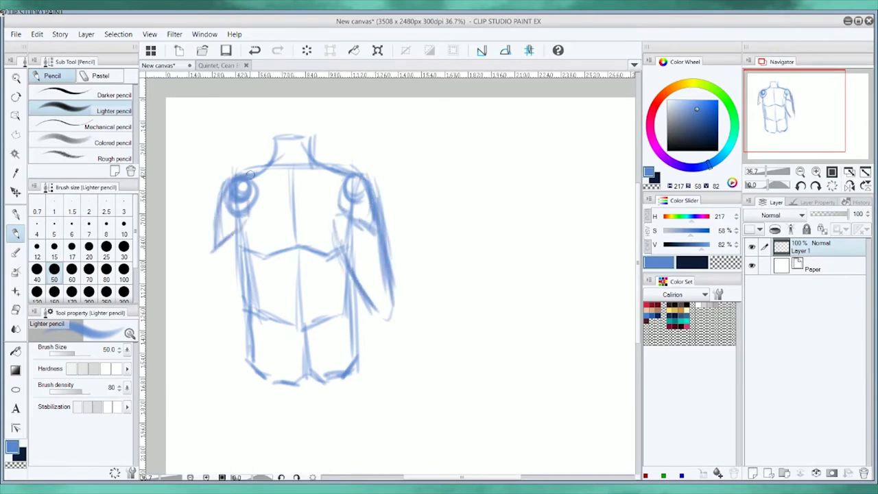
pyautogui.moveTo(230, 184); pyautogui.dragTo(214, 305)
pyautogui.moveTo(254, 200); pyautogui.dragTo(249, 329)
pyautogui.moveTo(216, 250); pyautogui.dragTo(240, 339)
pyautogui.moveTo(351, 203); pyautogui.dragTo(357, 314)
pyautogui.moveTo(347, 240); pyautogui.dragTo(359, 359)
pyautogui.moveTo(244, 296); pyautogui.dragTo(277, 387)
pyautogui.moveTo(228, 178)
pyautogui.mouseDown()
pyautogui.moveTo(284, 187)
pyautogui.moveTo(343, 174)
pyautogui.mouseUp()
pyautogui.moveTo(265, 169); pyautogui.dragTo(326, 144)
pyautogui.moveTo(261, 388); pyautogui.dragTo(272, 303)
# Sketch both legs below the torso with long strokes down the right side
pyautogui.moveTo(257, 267); pyautogui.dragTo(271, 395)
pyautogui.moveTo(322, 291); pyautogui.dragTo(312, 384)
pyautogui.moveTo(261, 275); pyautogui.dragTo(278, 413)
pyautogui.moveTo(322, 298); pyautogui.dragTo(315, 415)
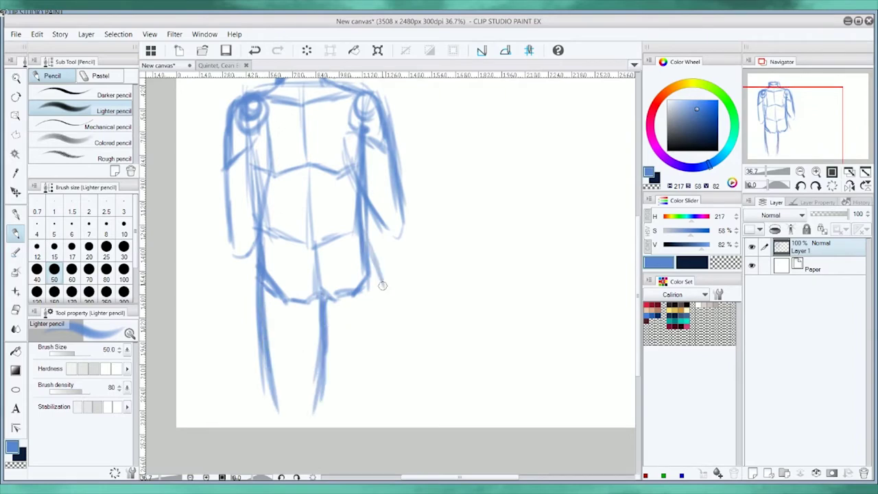
pyautogui.moveTo(365, 233); pyautogui.dragTo(388, 306)
pyautogui.moveTo(374, 271); pyautogui.dragTo(408, 379)
pyautogui.moveTo(322, 302); pyautogui.dragTo(373, 390)
pyautogui.moveTo(367, 241)
pyautogui.mouseDown()
pyautogui.moveTo(408, 383)
pyautogui.moveTo(411, 370)
pyautogui.mouseUp()
# Rework the right arm's outer edge, undoing one stray stroke
pyautogui.scroll(3, 347, 275)
pyautogui.moveTo(384, 271); pyautogui.dragTo(374, 337)
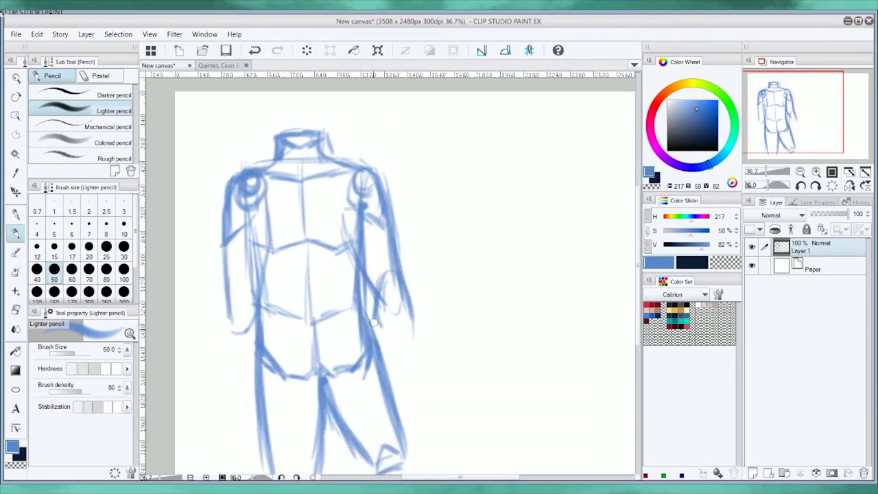
pyautogui.moveTo(389, 210); pyautogui.dragTo(416, 313)
pyautogui.moveTo(379, 280); pyautogui.dragTo(367, 336)
pyautogui.moveTo(401, 288); pyautogui.dragTo(415, 377)
pyautogui.hotkey('ctrl', 'z')
pyautogui.moveTo(392, 318); pyautogui.dragTo(404, 370)
pyautogui.moveTo(397, 254); pyautogui.dragTo(418, 329)
pyautogui.moveTo(384, 196); pyautogui.dragTo(417, 349)
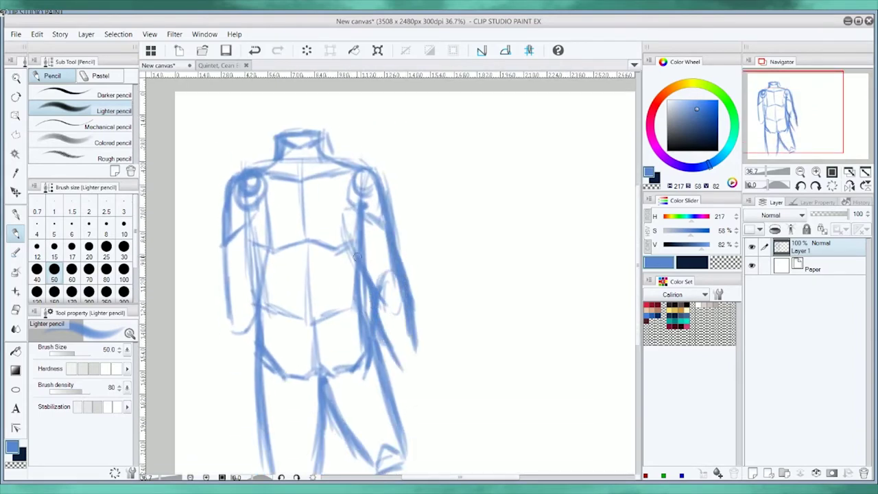
# Extend the left arm downward, sketch a hand on the right arm, and select the Darker pencil
pyautogui.moveTo(377, 328); pyautogui.dragTo(403, 376)
pyautogui.moveTo(388, 320); pyautogui.dragTo(421, 387)
pyautogui.moveTo(224, 184); pyautogui.dragTo(233, 219)
pyautogui.moveTo(225, 212); pyautogui.dragTo(226, 311)
pyautogui.moveTo(236, 267); pyautogui.dragTo(226, 312)
pyautogui.moveTo(233, 295); pyautogui.dragTo(232, 388)
pyautogui.moveTo(381, 312)
pyautogui.mouseDown()
pyautogui.moveTo(404, 382)
pyautogui.moveTo(429, 394)
pyautogui.mouseUp()
pyautogui.moveTo(403, 384); pyautogui.dragTo(437, 435)
pyautogui.click(103, 94)
# Check the other open illustration for reference, then return and undo the collar strokes
pyautogui.scroll(3, 244, 122)
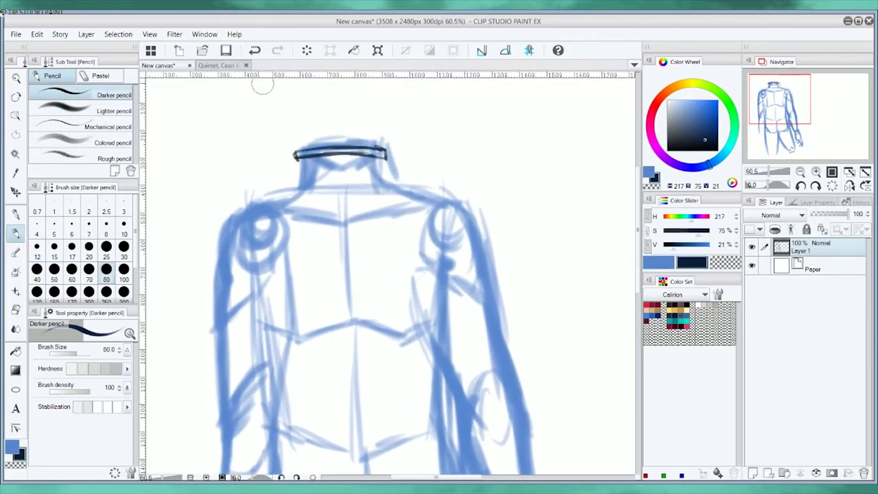
pyautogui.click(216, 65)
pyautogui.scroll(5, 392, 175)
pyautogui.hotkey('ctrl', 'Tab')
pyautogui.hotkey('ctrl', 'z')
pyautogui.hotkey('ctrl', 'z')
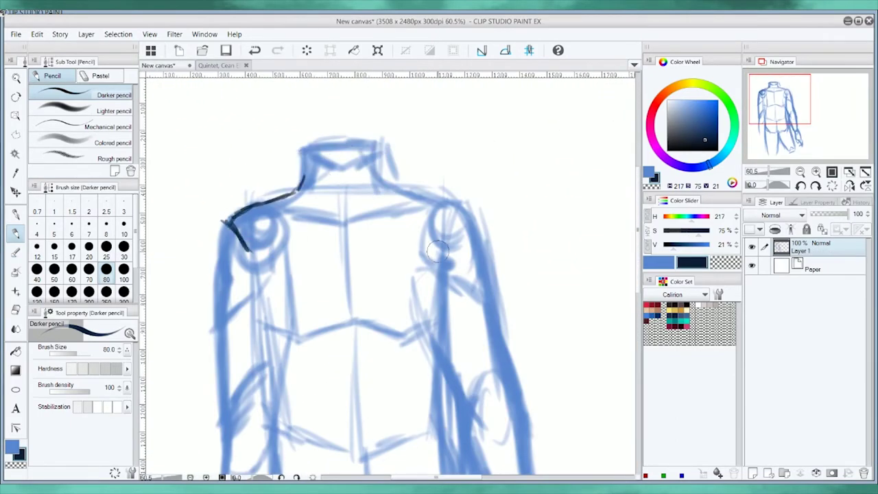
# Ink the shoulder lines, high collar and slanted neckline in dark navy
pyautogui.moveTo(461, 213); pyautogui.dragTo(442, 264)
pyautogui.moveTo(387, 165); pyautogui.dragTo(464, 210)
pyautogui.moveTo(298, 180); pyautogui.dragTo(354, 199)
pyautogui.moveTo(383, 180); pyautogui.dragTo(335, 230)
pyautogui.moveTo(300, 164)
pyautogui.mouseDown()
pyautogui.moveTo(391, 161)
pyautogui.moveTo(388, 171)
pyautogui.mouseUp()
pyautogui.moveTo(299, 148); pyautogui.dragTo(305, 164)
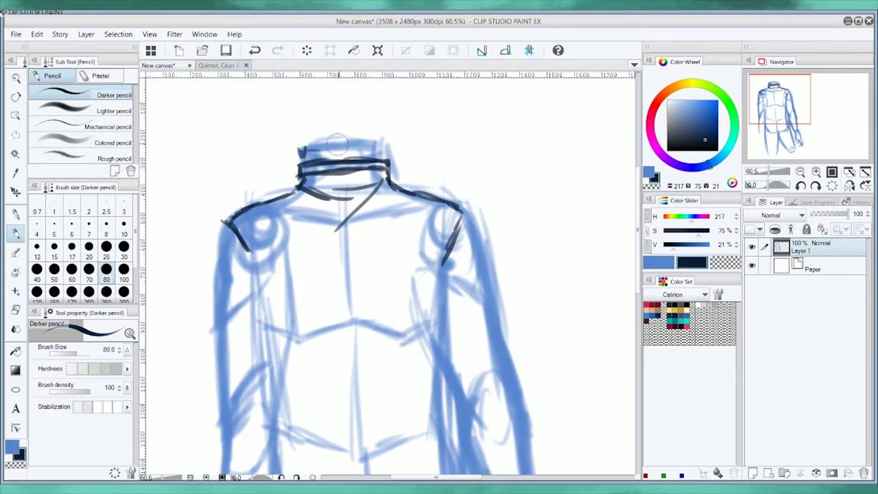
# Ink the jacket's side edges and the lower hem line
pyautogui.moveTo(463, 240); pyautogui.dragTo(440, 288)
pyautogui.scroll(-3, 343, 240)
pyautogui.moveTo(439, 206); pyautogui.dragTo(453, 357)
pyautogui.moveTo(261, 226); pyautogui.dragTo(271, 357)
pyautogui.moveTo(442, 340); pyautogui.dragTo(457, 415)
pyautogui.scroll(-4, 260, 274)
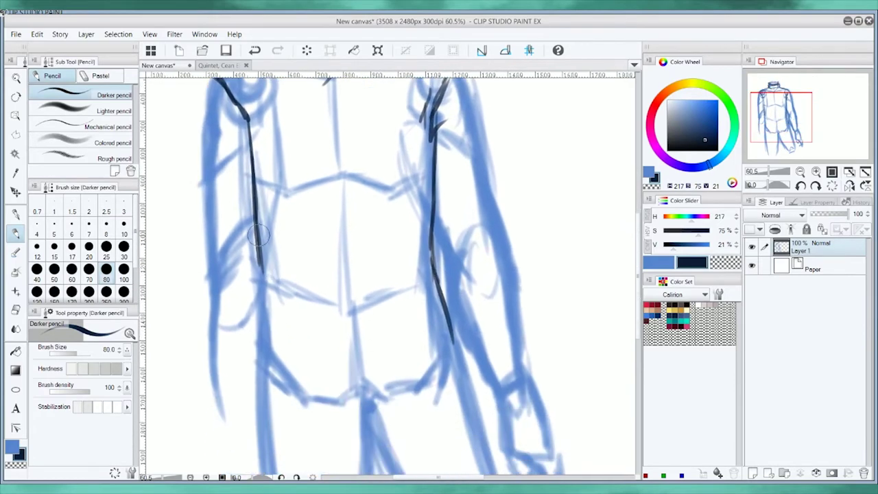
pyautogui.moveTo(259, 235)
pyautogui.mouseDown()
pyautogui.moveTo(288, 321)
pyautogui.moveTo(257, 321)
pyautogui.mouseUp()
pyautogui.moveTo(257, 317)
pyautogui.mouseDown()
pyautogui.moveTo(343, 320)
pyautogui.moveTo(446, 302)
pyautogui.mouseUp()
pyautogui.scroll(3, 207, 142)
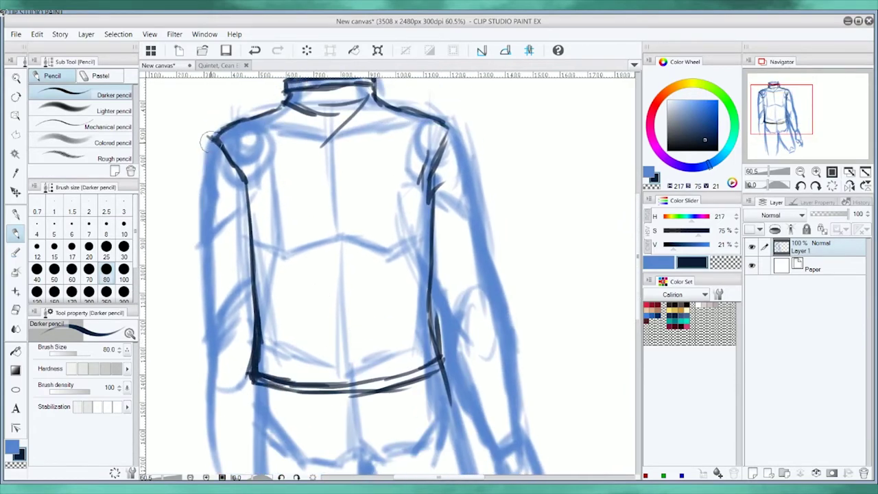
# Ink the outer edges of both arms and the double front opening lines down the chest
pyautogui.moveTo(210, 137); pyautogui.dragTo(204, 244)
pyautogui.moveTo(447, 130); pyautogui.dragTo(472, 216)
pyautogui.moveTo(279, 141); pyautogui.dragTo(285, 267)
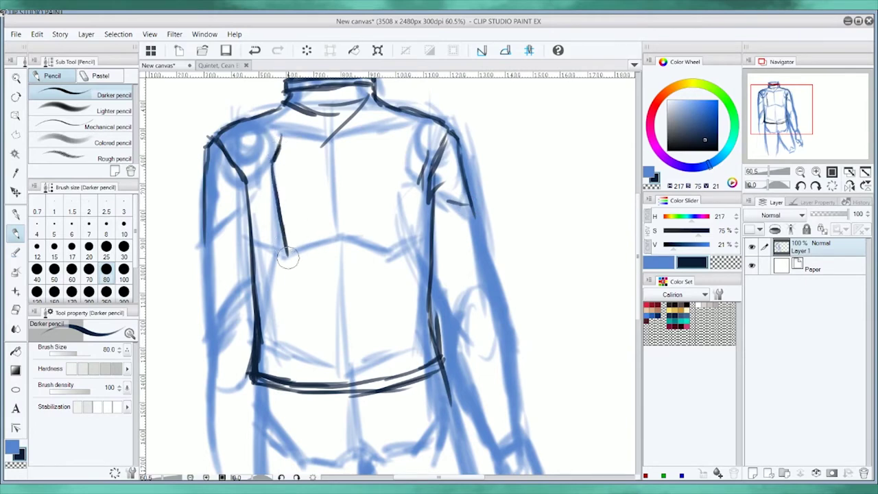
pyautogui.moveTo(283, 227); pyautogui.dragTo(288, 305)
pyautogui.moveTo(390, 133); pyautogui.dragTo(395, 302)
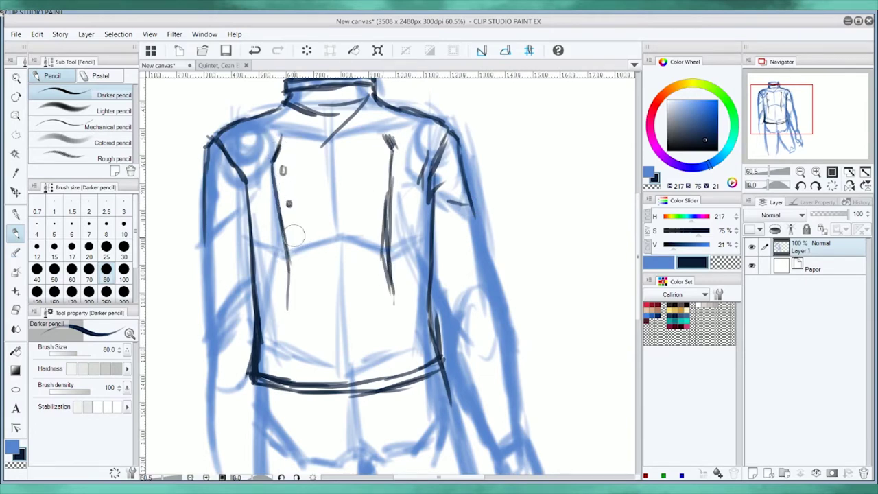
# Ink the waistband across the jacket, redrawing it after one undo
pyautogui.moveTo(261, 323); pyautogui.dragTo(427, 311)
pyautogui.moveTo(291, 304); pyautogui.dragTo(424, 299)
pyautogui.moveTo(254, 324); pyautogui.dragTo(431, 313)
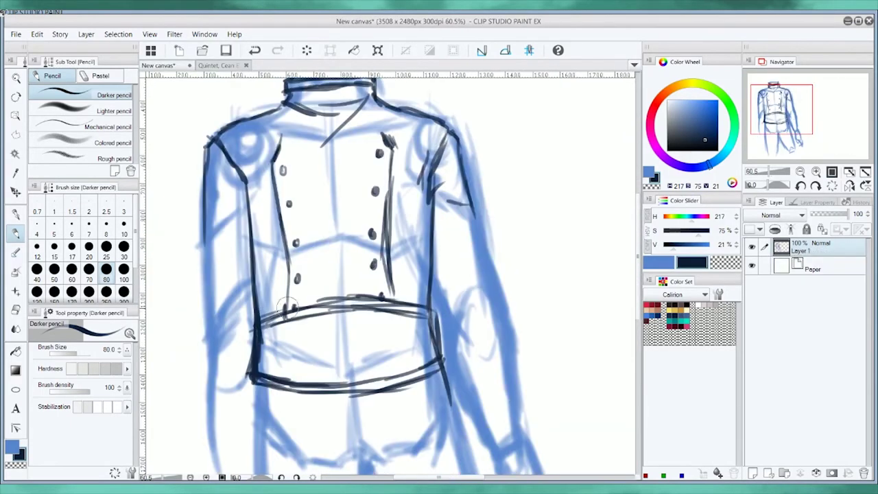
pyautogui.hotkey('ctrl', 'z')
pyautogui.hotkey('ctrl', 'z')
pyautogui.moveTo(260, 322); pyautogui.dragTo(426, 301)
pyautogui.moveTo(247, 324); pyautogui.dragTo(338, 337)
pyautogui.moveTo(330, 335); pyautogui.dragTo(422, 304)
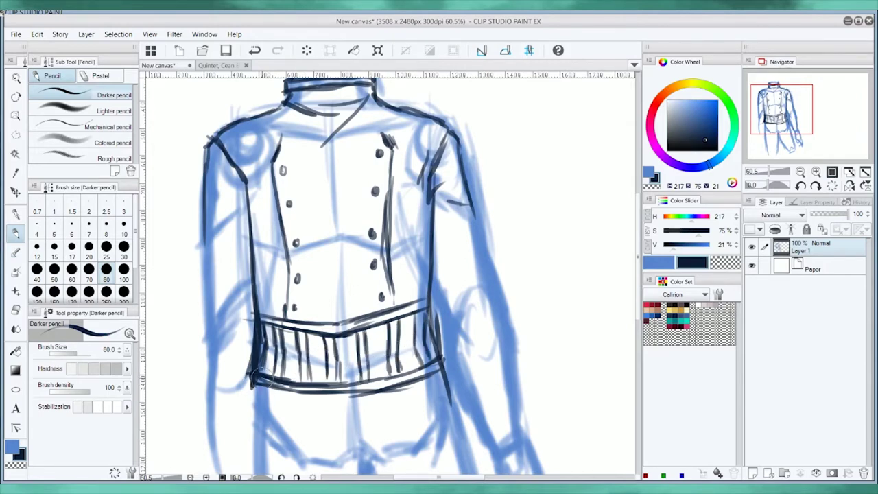
# Ink the cuffed right sleeve and add a stroke at the left shoulder
pyautogui.moveTo(469, 193); pyautogui.dragTo(506, 369)
pyautogui.moveTo(431, 264); pyautogui.dragTo(453, 323)
pyautogui.scroll(-1, 453, 322)
pyautogui.moveTo(461, 184); pyautogui.dragTo(511, 278)
pyautogui.moveTo(431, 237); pyautogui.dragTo(477, 374)
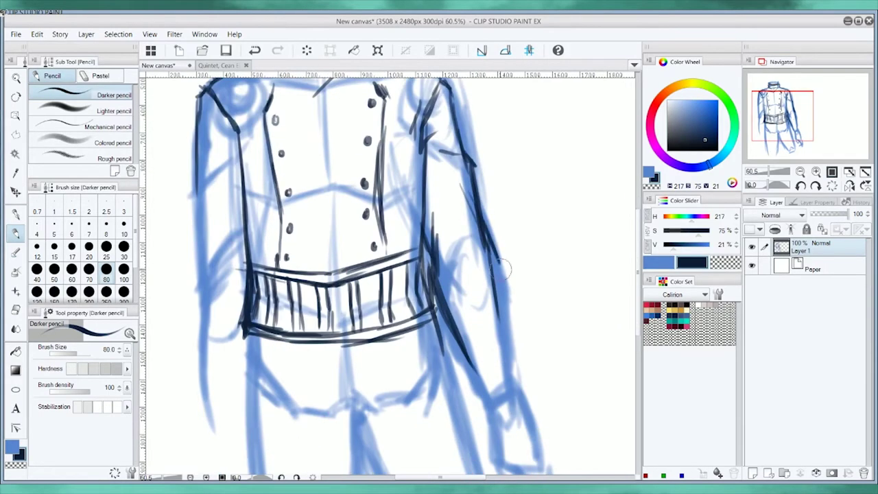
pyautogui.moveTo(488, 253); pyautogui.dragTo(527, 372)
pyautogui.moveTo(446, 328)
pyautogui.mouseDown()
pyautogui.moveTo(462, 364)
pyautogui.moveTo(505, 376)
pyautogui.mouseUp()
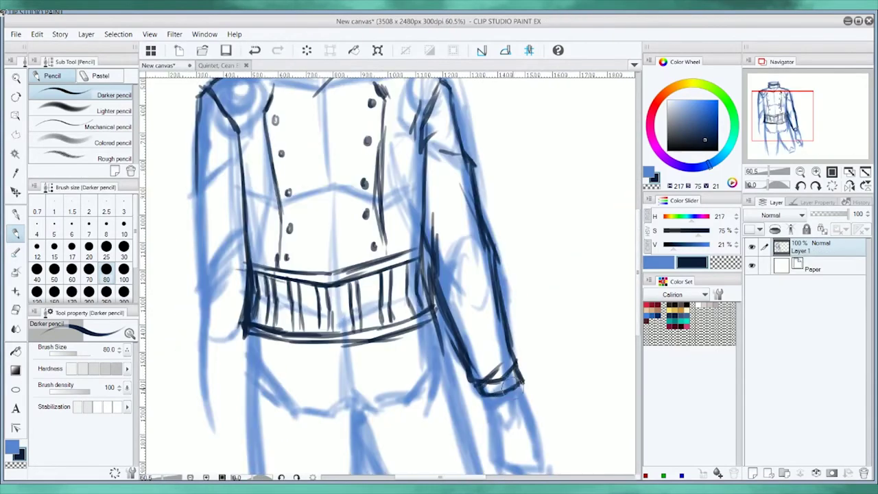
pyautogui.scroll(1, 357, 302)
pyautogui.moveTo(236, 189)
pyautogui.mouseDown()
pyautogui.moveTo(207, 218)
pyautogui.moveTo(226, 313)
pyautogui.mouseUp()
pyautogui.scroll(-1, 227, 312)
# Ink the jacket's left edge and lower waist line with the dark pencil
pyautogui.click(103, 111)
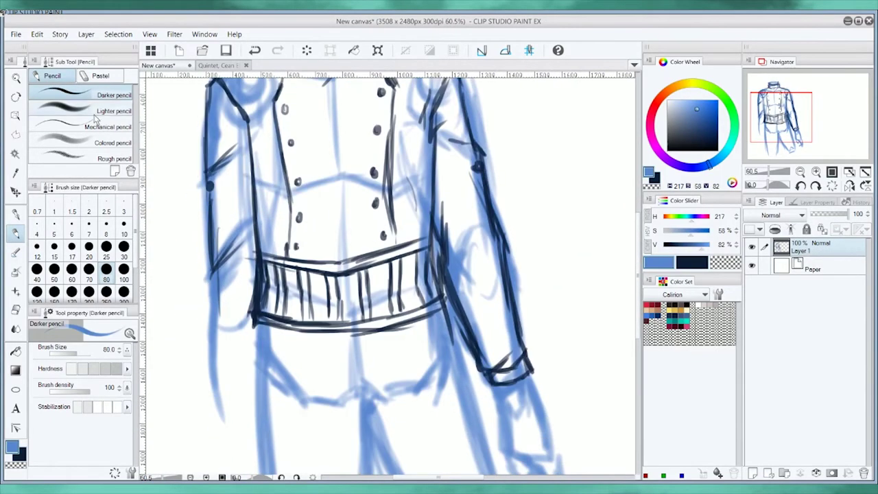
pyautogui.moveTo(247, 233); pyautogui.dragTo(226, 274)
pyautogui.scroll(-2, 226, 274)
pyautogui.click(103, 95)
pyautogui.moveTo(217, 210); pyautogui.dragTo(233, 416)
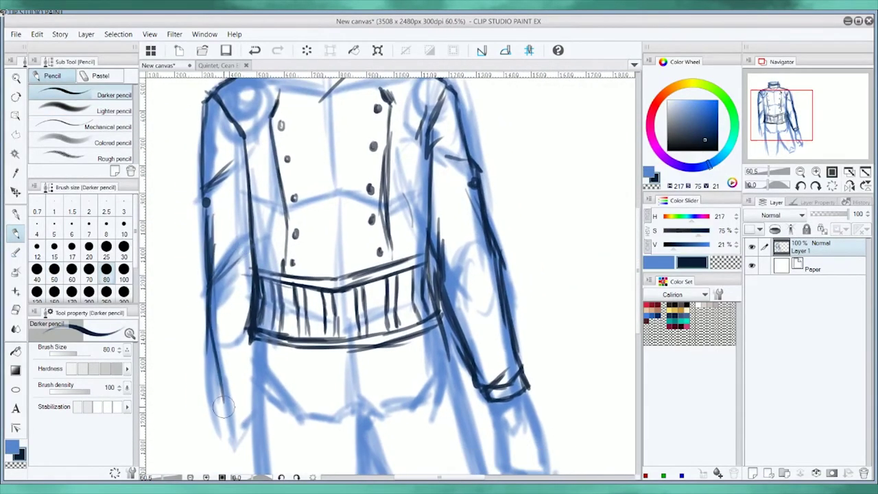
pyautogui.scroll(-2, 240, 275)
pyautogui.moveTo(254, 223); pyautogui.dragTo(271, 278)
pyautogui.moveTo(309, 310)
pyautogui.mouseDown()
pyautogui.moveTo(328, 297)
pyautogui.moveTo(400, 293)
pyautogui.moveTo(443, 275)
pyautogui.mouseUp()
# Ink the hips, legs and the jacket's right side
pyautogui.moveTo(358, 303); pyautogui.dragTo(351, 451)
pyautogui.moveTo(232, 250); pyautogui.dragTo(266, 429)
pyautogui.moveTo(365, 306); pyautogui.dragTo(431, 446)
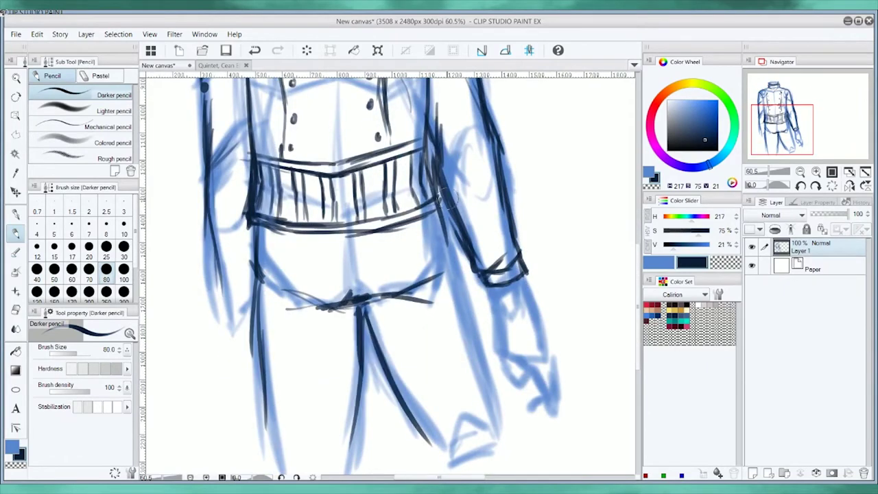
pyautogui.moveTo(485, 195); pyautogui.dragTo(439, 427)
# Draw an arrow pointing at the sleeve
pyautogui.scroll(2, 321, 342)
pyautogui.scroll(2, 520, 139)
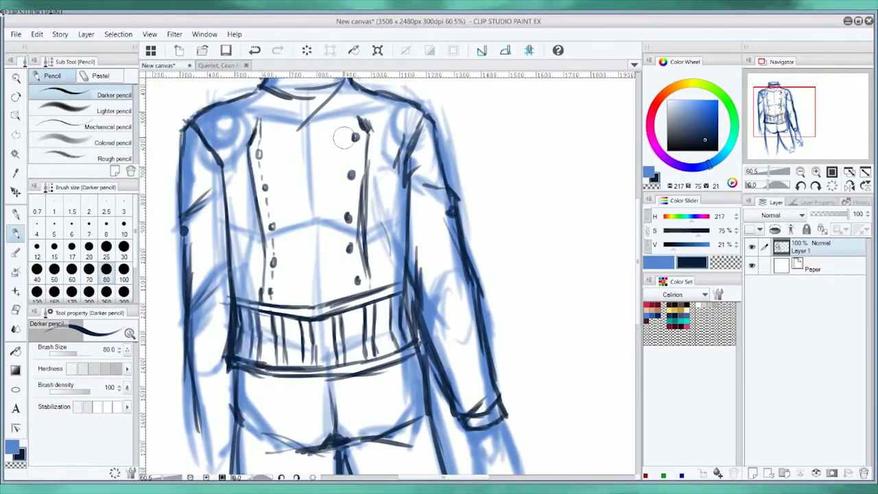
pyautogui.scroll(-1, 347, 260)
pyautogui.moveTo(436, 210); pyautogui.dragTo(361, 244)
pyautogui.moveTo(374, 232); pyautogui.dragTo(378, 265)
# Sketch the enlarged sleeve callout's shoulder, upper arm and forearm beside the jacket
pyautogui.scroll(-2, 382, 251)
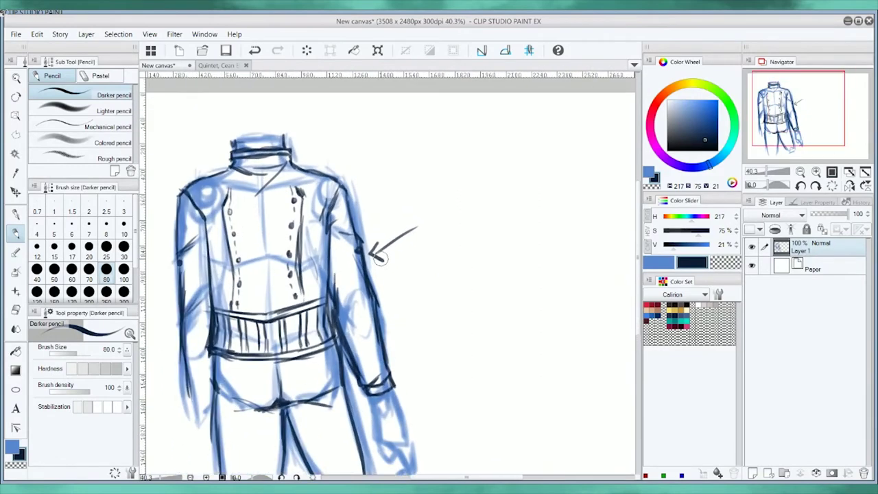
pyautogui.moveTo(388, 163)
pyautogui.mouseDown()
pyautogui.moveTo(420, 169)
pyautogui.moveTo(409, 264)
pyautogui.mouseUp()
pyautogui.moveTo(420, 171); pyautogui.dragTo(439, 227)
pyautogui.moveTo(421, 184); pyautogui.dragTo(416, 288)
pyautogui.moveTo(441, 221); pyautogui.dragTo(433, 320)
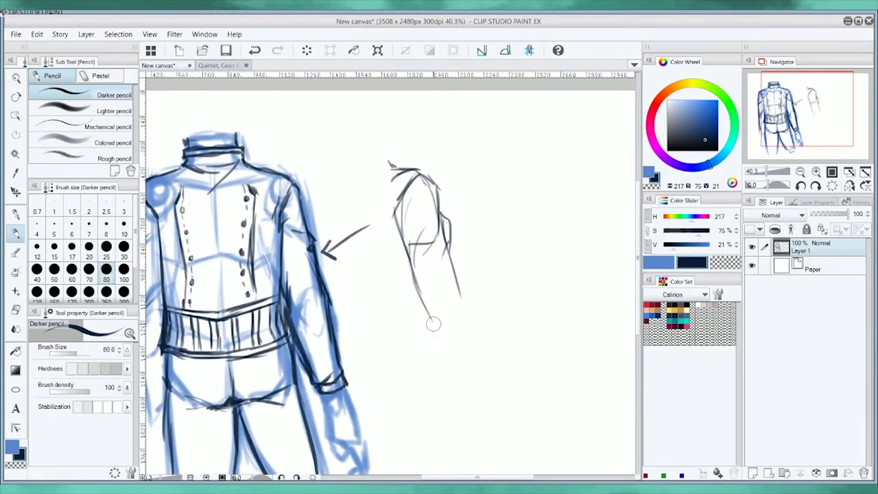
pyautogui.moveTo(451, 252); pyautogui.dragTo(464, 302)
pyautogui.moveTo(424, 310); pyautogui.dragTo(459, 336)
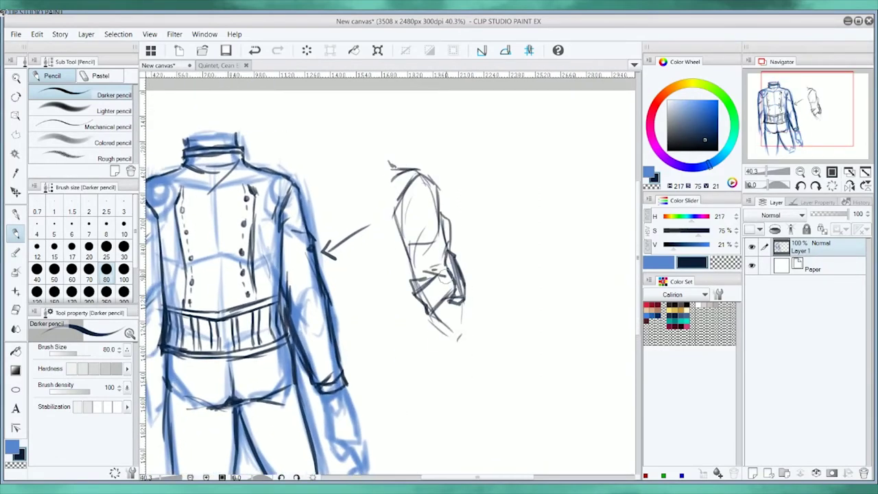
# Add guide lines, circle the elbow and cuff, and draw an arrow from the cuff
pyautogui.moveTo(398, 219); pyautogui.dragTo(381, 227)
pyautogui.moveTo(418, 166); pyautogui.dragTo(332, 172)
pyautogui.moveTo(331, 184)
pyautogui.mouseDown()
pyautogui.moveTo(334, 224)
pyautogui.moveTo(321, 226)
pyautogui.mouseUp()
pyautogui.moveTo(340, 357); pyautogui.dragTo(341, 358)
pyautogui.moveTo(428, 378); pyautogui.dragTo(362, 391)
pyautogui.moveTo(374, 380); pyautogui.dragTo(376, 396)
pyautogui.moveTo(430, 354); pyautogui.dragTo(437, 386)
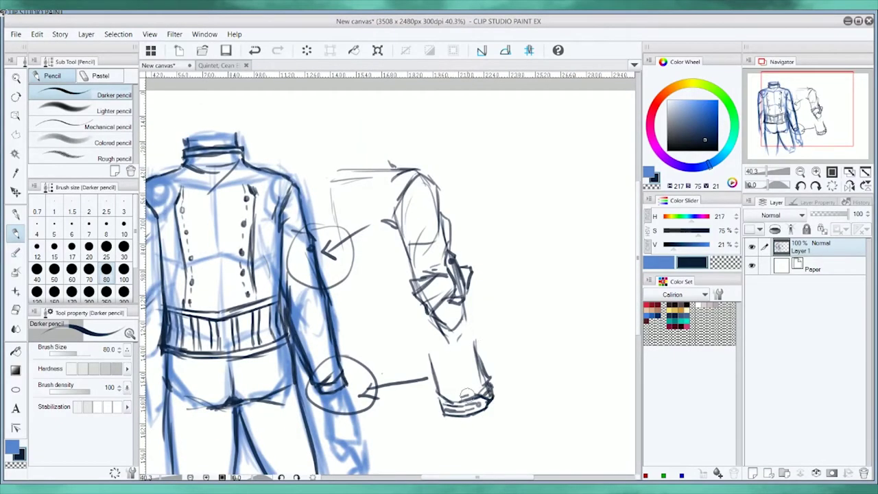
# Rough out and undo a leg detail on the right, then add a new Layer 2
pyautogui.hscroll(5, 466, 392)
pyautogui.moveTo(398, 122); pyautogui.dragTo(384, 184)
pyautogui.moveTo(458, 127); pyautogui.dragTo(433, 180)
pyautogui.moveTo(434, 177); pyautogui.dragTo(459, 203)
pyautogui.moveTo(456, 206); pyautogui.dragTo(453, 297)
pyautogui.moveTo(388, 183); pyautogui.dragTo(439, 347)
pyautogui.hotkey('ctrl', 'z')
pyautogui.hotkey('ctrl', 'z')
pyautogui.hotkey('ctrl', 'z')
pyautogui.hotkey('ctrl', 'z')
pyautogui.hotkey('ctrl', 'z')
pyautogui.hotkey('ctrl', 'z')
pyautogui.hotkey('ctrl', 'z')
pyautogui.hotkey('ctrl', 'z')
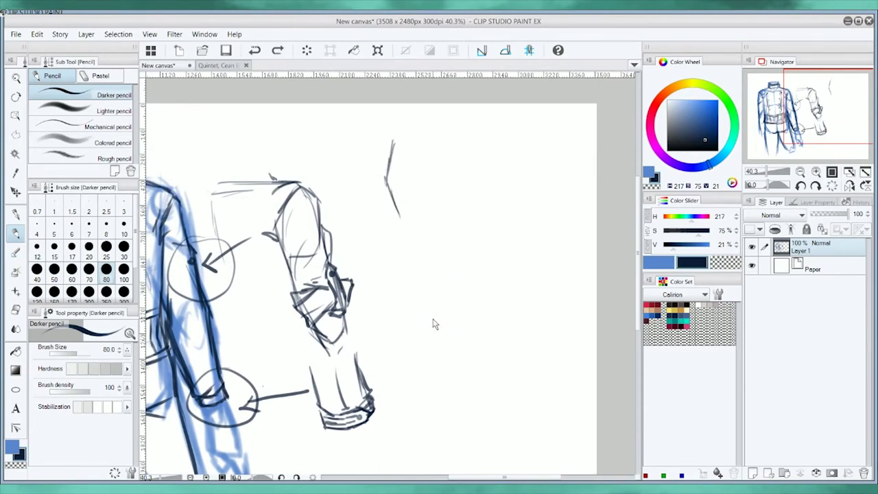
pyautogui.hotkey('ctrl', 'shift', 'n')
# Draw the leg's left and right contours down to the ankle and boot foot
pyautogui.moveTo(428, 127); pyautogui.dragTo(430, 195)
pyautogui.moveTo(474, 168)
pyautogui.mouseDown()
pyautogui.moveTo(474, 129)
pyautogui.moveTo(483, 274)
pyautogui.mouseUp()
pyautogui.hotkey('ctrl', 'z')
pyautogui.moveTo(475, 124); pyautogui.dragTo(489, 332)
pyautogui.moveTo(429, 173); pyautogui.dragTo(445, 270)
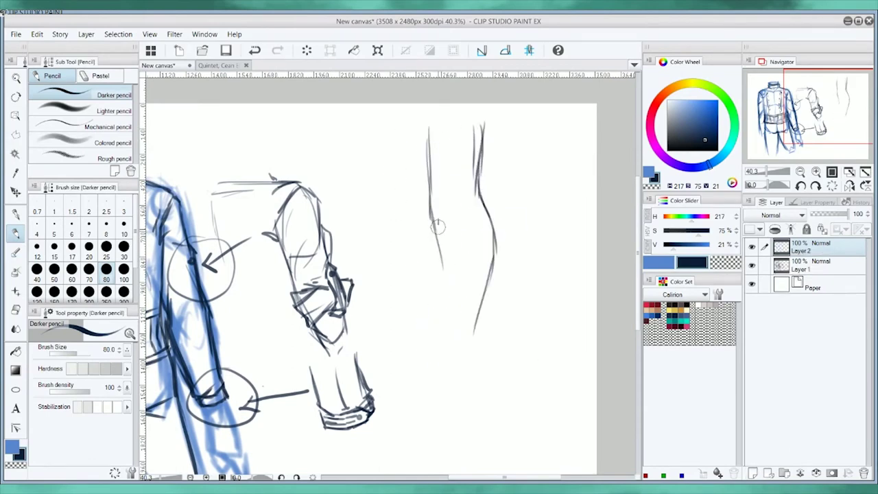
pyautogui.moveTo(439, 219); pyautogui.dragTo(446, 357)
pyautogui.moveTo(459, 313); pyautogui.dragTo(484, 367)
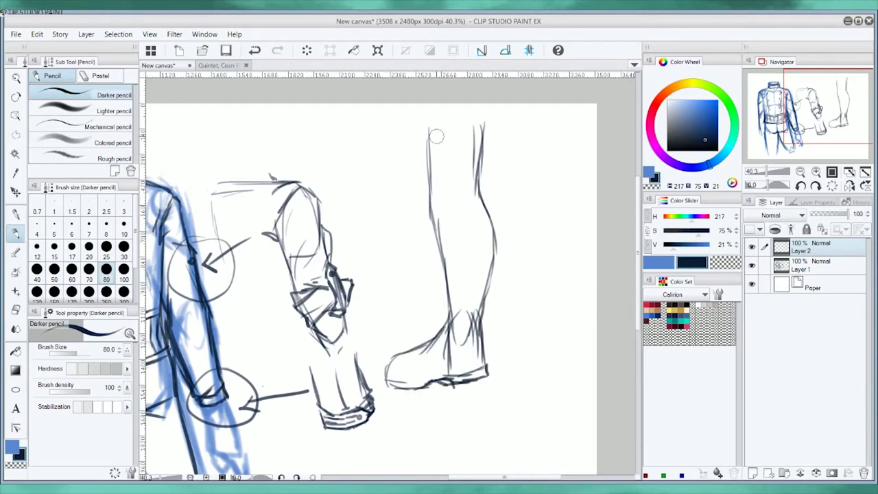
# Darken the leg edge, redraw the boot edge by the strap and hatch the boot shaft
pyautogui.moveTo(430, 124); pyautogui.dragTo(433, 221)
pyautogui.moveTo(475, 190); pyautogui.dragTo(434, 225)
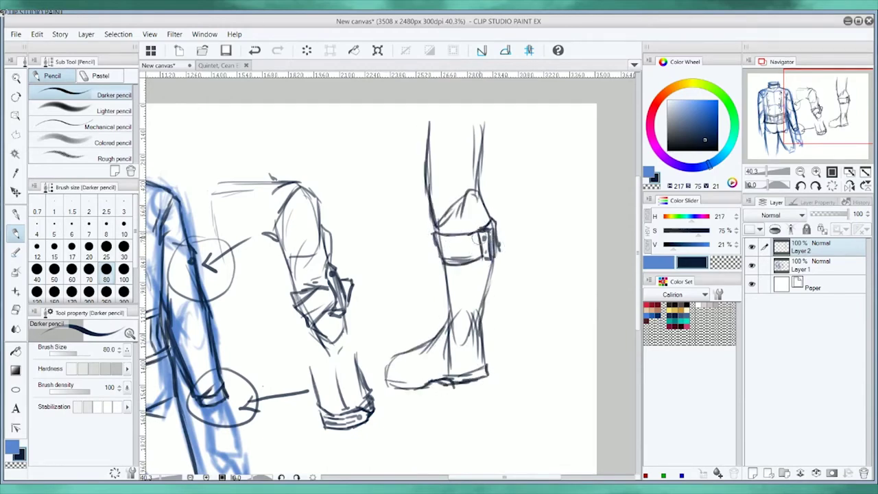
pyautogui.hotkey('ctrl', 'z')
pyautogui.hotkey('ctrl', 'z')
pyautogui.hotkey('ctrl', 'z')
pyautogui.moveTo(494, 223); pyautogui.dragTo(488, 253)
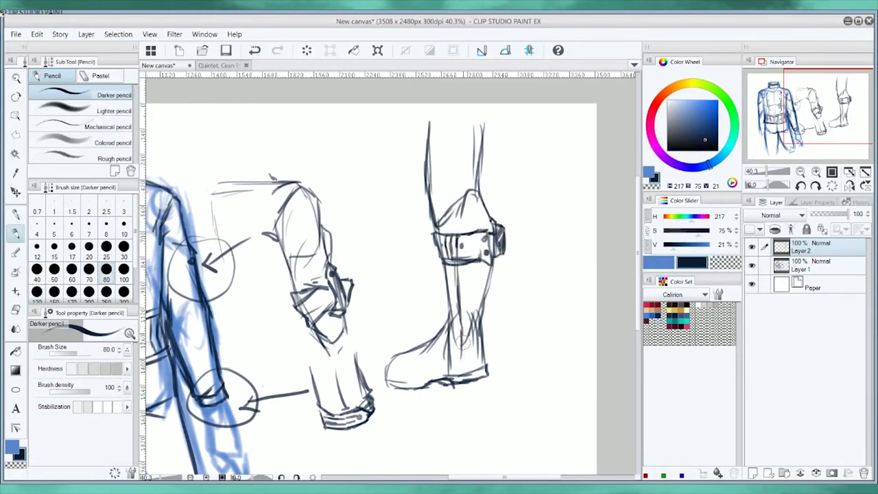
pyautogui.moveTo(489, 259); pyautogui.dragTo(491, 358)
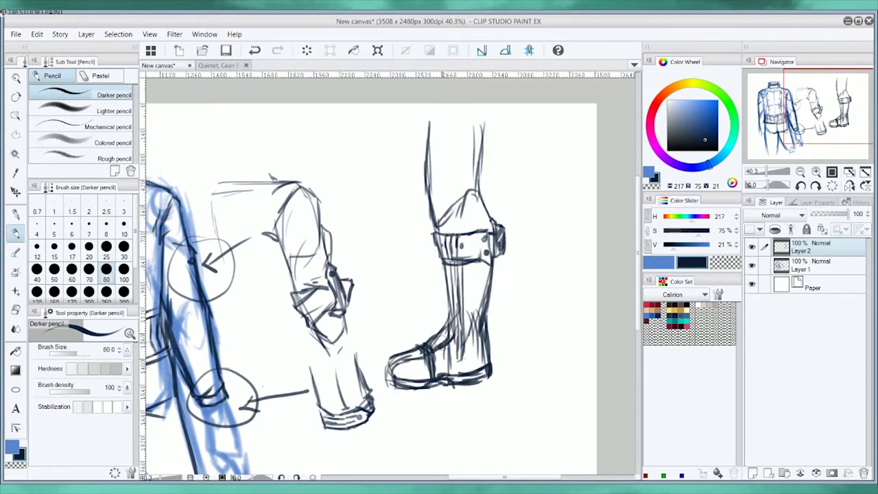
# On new Layer 3, sketch a gloved hand below the boot with hatching and a forearm line
pyautogui.hotkey('ctrl', 'shift', 'n')
pyautogui.moveTo(384, 330)
pyautogui.mouseDown()
pyautogui.moveTo(367, 275)
pyautogui.moveTo(361, 179)
pyautogui.mouseUp()
pyautogui.moveTo(436, 288)
pyautogui.mouseDown()
pyautogui.moveTo(390, 334)
pyautogui.moveTo(442, 354)
pyautogui.mouseUp()
pyautogui.moveTo(463, 302); pyautogui.dragTo(449, 352)
pyautogui.moveTo(390, 334); pyautogui.dragTo(432, 355)
pyautogui.moveTo(433, 283); pyautogui.dragTo(498, 263)
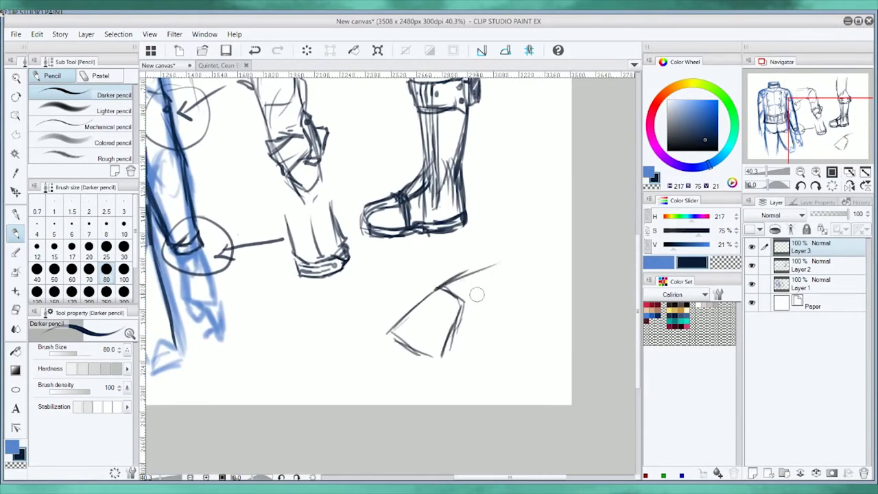
pyautogui.moveTo(452, 358); pyautogui.dragTo(429, 335)
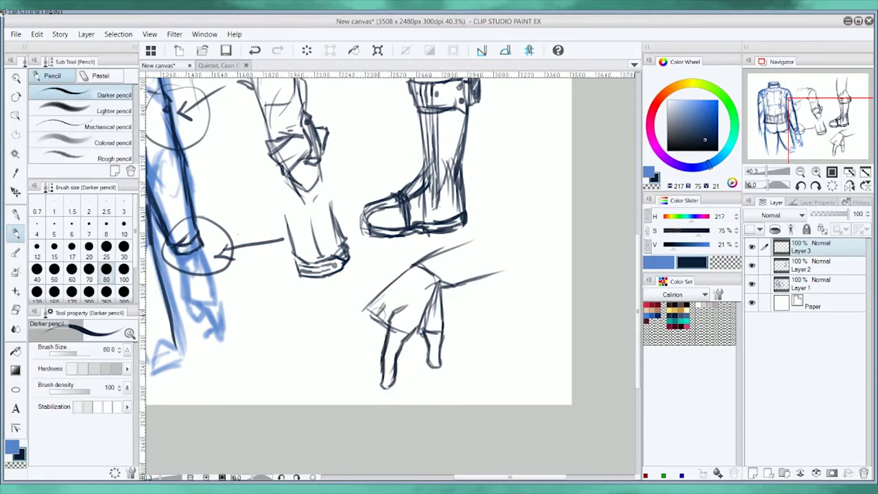
pyautogui.moveTo(411, 266); pyautogui.dragTo(480, 236)
pyautogui.moveTo(369, 310); pyautogui.dragTo(388, 297)
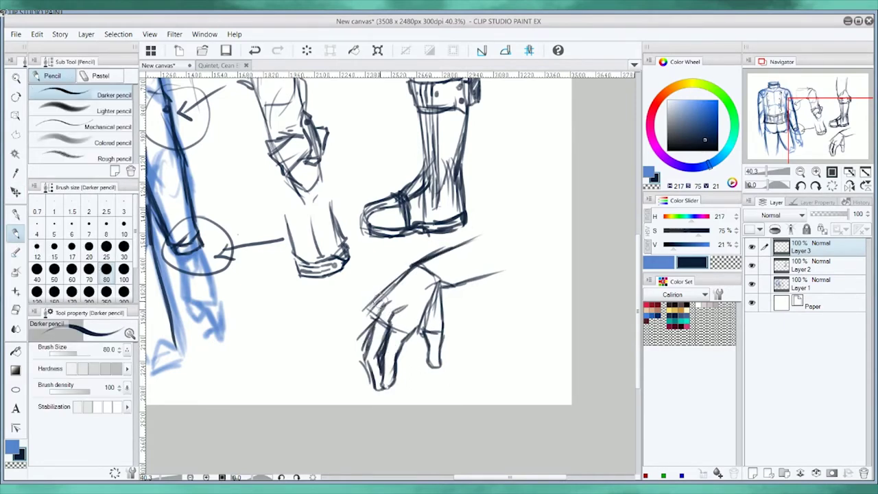
pyautogui.moveTo(445, 284); pyautogui.dragTo(538, 260)
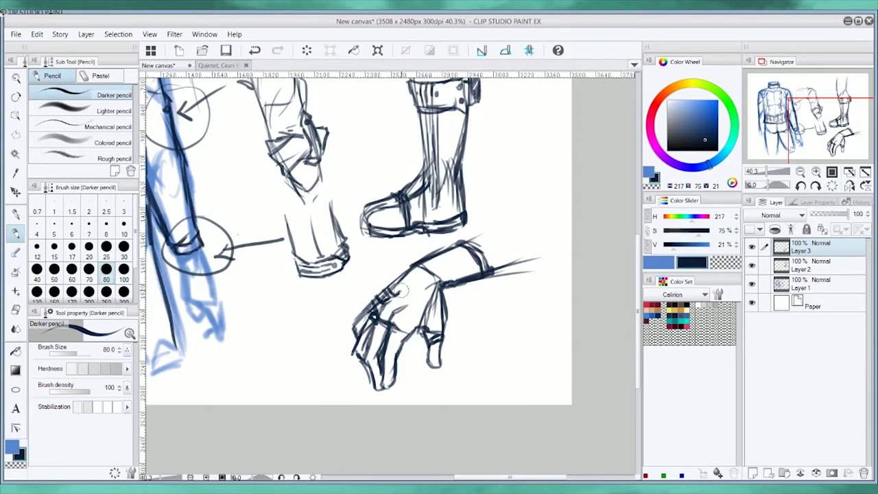
pyautogui.scroll(-3, 418, 282)
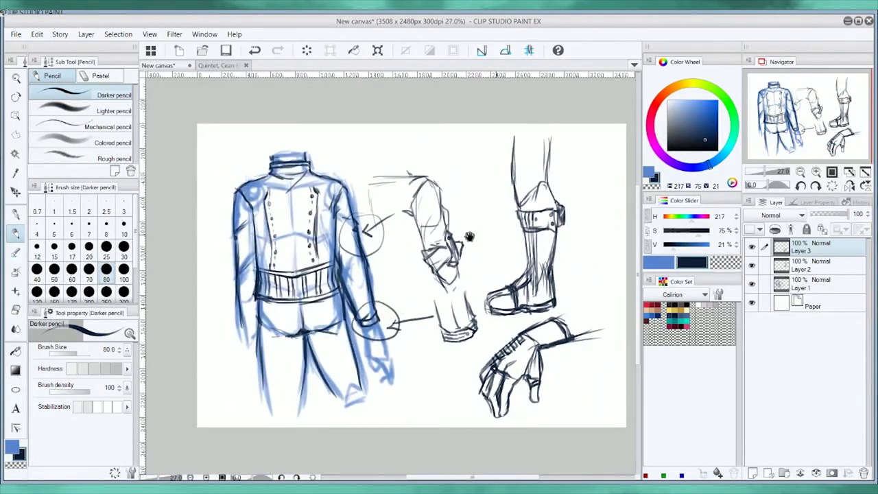
# Scale all sketches to 89%, move the hand up-right and shift the boot slightly left
pyautogui.hotkey('ctrl', 't')
pyautogui.moveTo(542, 409); pyautogui.dragTo(502, 379)
pyautogui.press('Return')
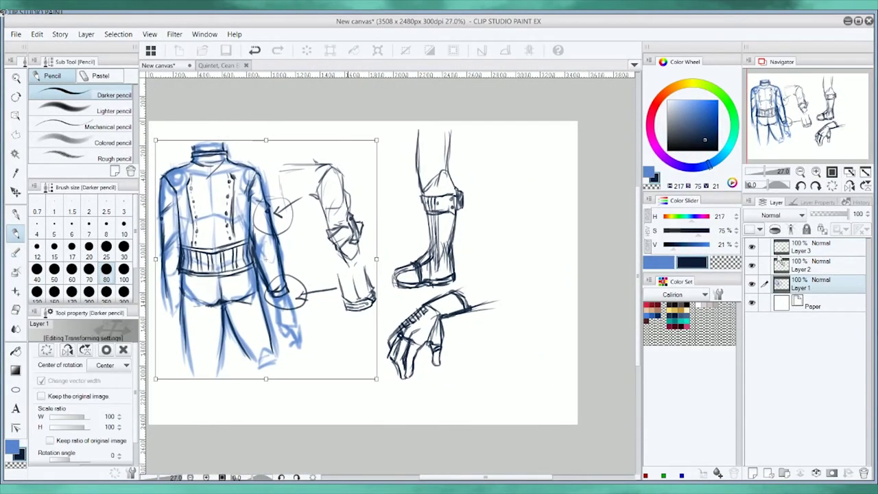
pyautogui.click(811, 254)
pyautogui.hotkey('ctrl', 't')
pyautogui.moveTo(439, 333); pyautogui.dragTo(522, 227)
pyautogui.press('Return')
pyautogui.click(807, 265)
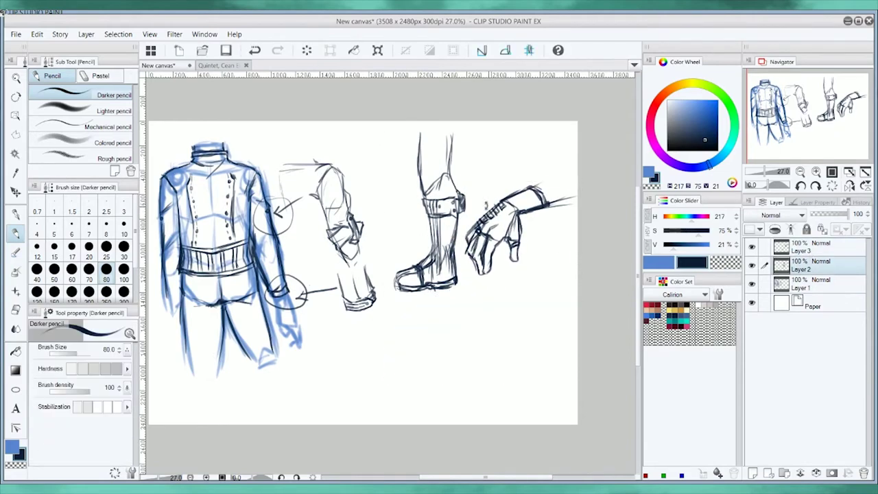
pyautogui.hotkey('ctrl', 't')
pyautogui.moveTo(432, 220); pyautogui.dragTo(422, 221)
pyautogui.press('Return')
# Sketch an ear with sweeping hair strands on new Layer 4, then add Layer 5 for the eye
pyautogui.scroll(1, 438, 324)
pyautogui.hotkey('ctrl', 'shift', 'n')
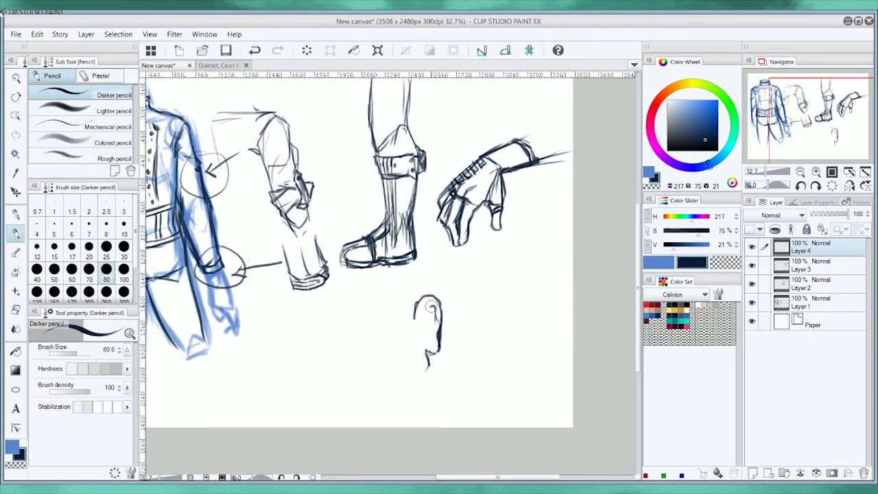
pyautogui.moveTo(397, 276); pyautogui.dragTo(449, 315)
pyautogui.moveTo(354, 281); pyautogui.dragTo(391, 380)
pyautogui.moveTo(370, 284); pyautogui.dragTo(406, 357)
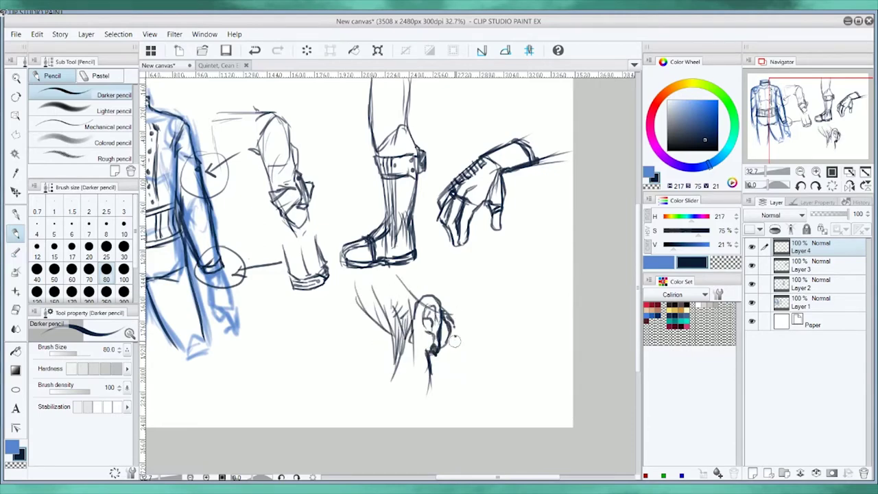
pyautogui.moveTo(434, 298); pyautogui.dragTo(450, 330)
pyautogui.moveTo(329, 274); pyautogui.dragTo(395, 274)
pyautogui.press('k')
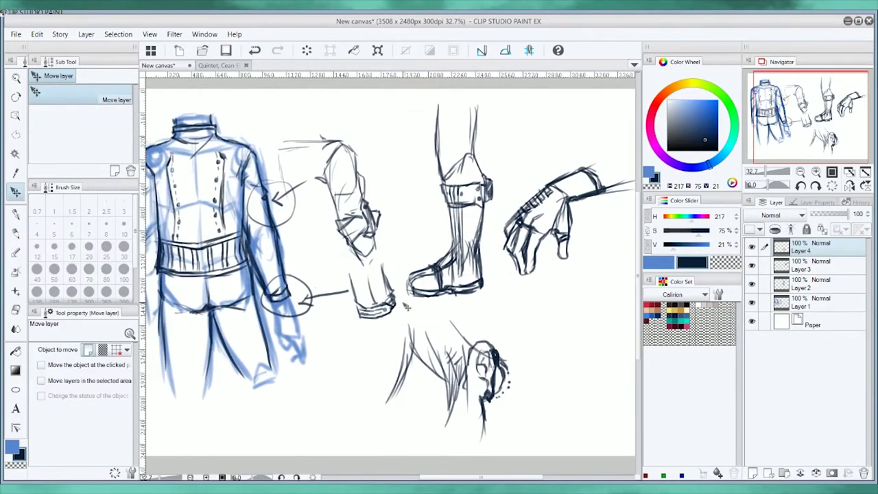
pyautogui.moveTo(439, 330); pyautogui.dragTo(556, 323)
pyautogui.press('p')
pyautogui.hotkey('ctrl', 'shift', 'n')
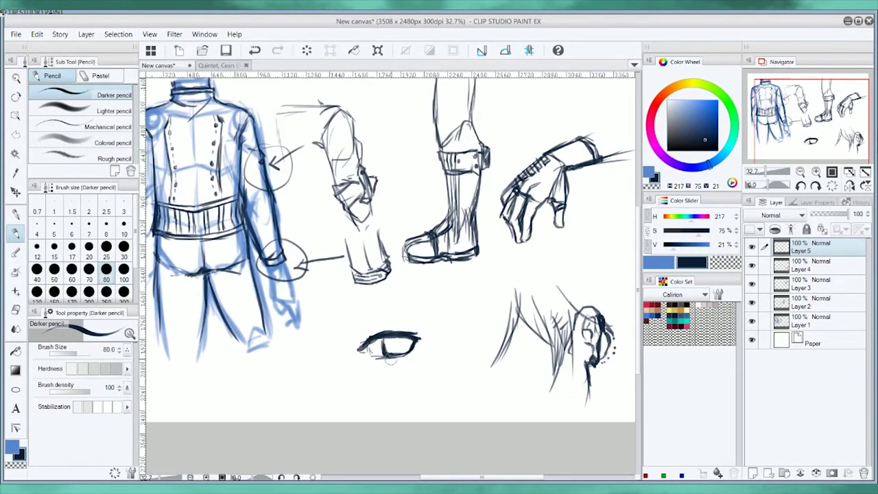
pyautogui.scroll(2, 389, 360)
# Darken the eye's upper lid and strokes, checking the finished reference picture in the Quintet tab
pyautogui.scroll(1, 417, 359)
pyautogui.moveTo(343, 295)
pyautogui.mouseDown()
pyautogui.moveTo(320, 300)
pyautogui.moveTo(418, 302)
pyautogui.mouseUp()
pyautogui.moveTo(357, 343); pyautogui.dragTo(412, 364)
pyautogui.click(217, 65)
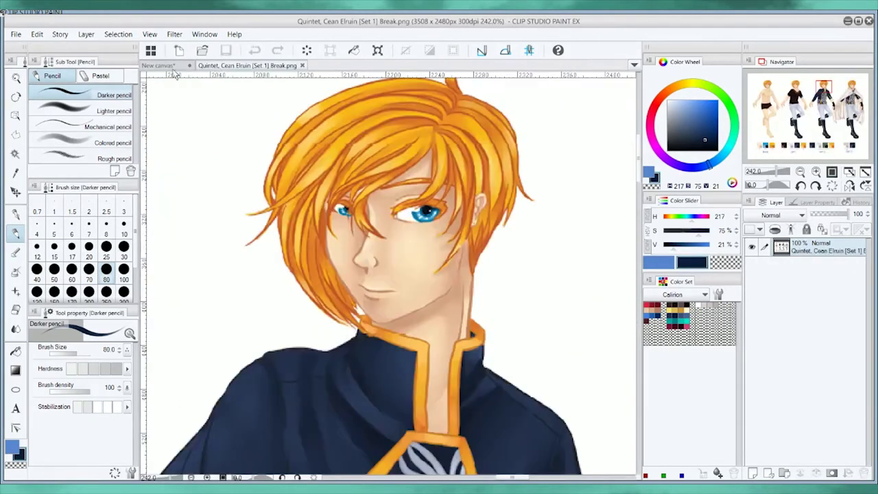
pyautogui.click(164, 66)
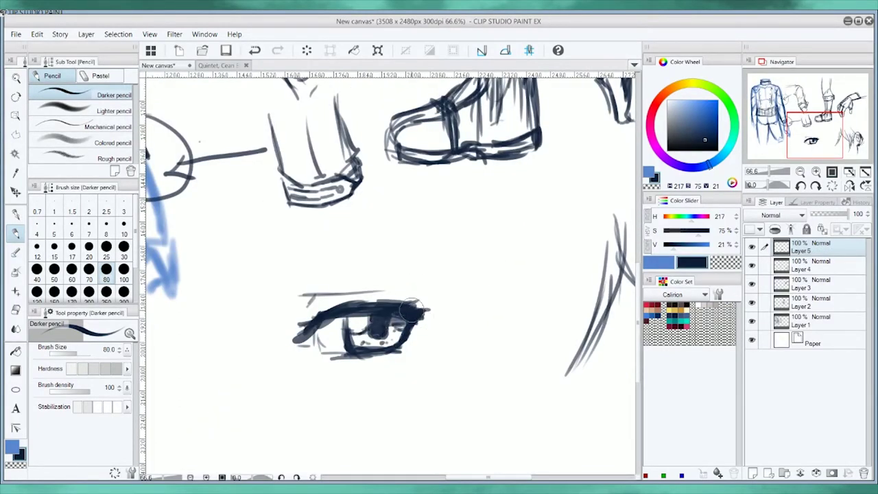
# Select Layers 1–5 and group them into a new folder
pyautogui.scroll(-3, 357, 302)
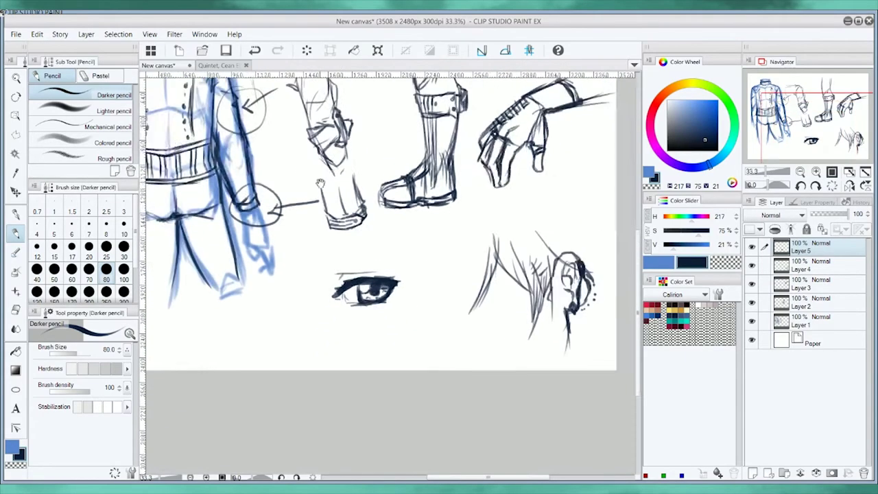
pyautogui.keyDown('shift'); pyautogui.click(809, 320); pyautogui.keyUp('shift')
pyautogui.click(789, 473)
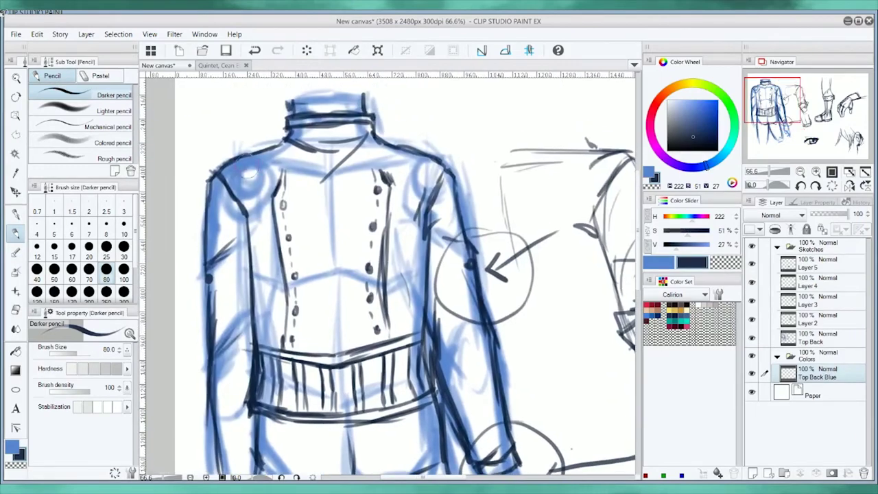
# Set the Sketches folder to Through at reduced opacity and fill the jacket navy at brush size 120
pyautogui.moveTo(227, 185); pyautogui.dragTo(288, 172)
pyautogui.click(778, 214)
pyautogui.click(770, 335)
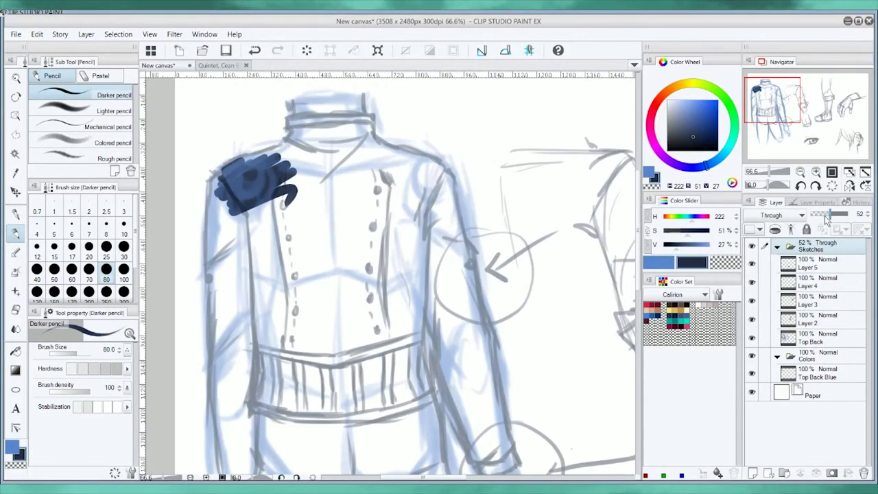
pyautogui.moveTo(323, 180)
pyautogui.mouseDown()
pyautogui.moveTo(292, 205)
pyautogui.moveTo(295, 322)
pyautogui.moveTo(240, 361)
pyautogui.mouseUp()
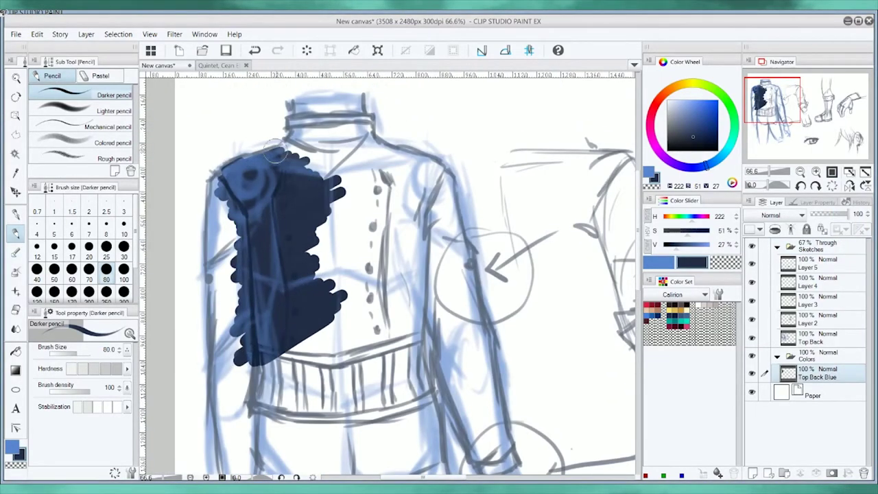
pyautogui.moveTo(287, 134); pyautogui.dragTo(336, 148)
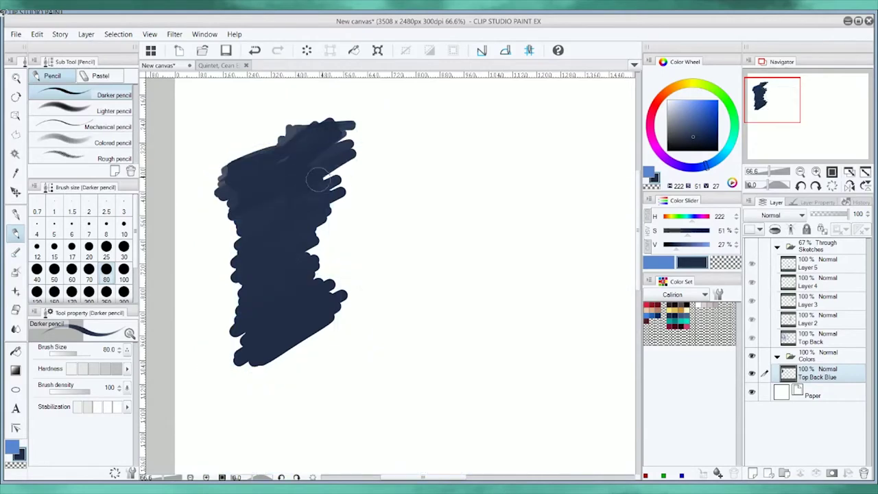
pyautogui.moveTo(315, 165); pyautogui.dragTo(402, 290)
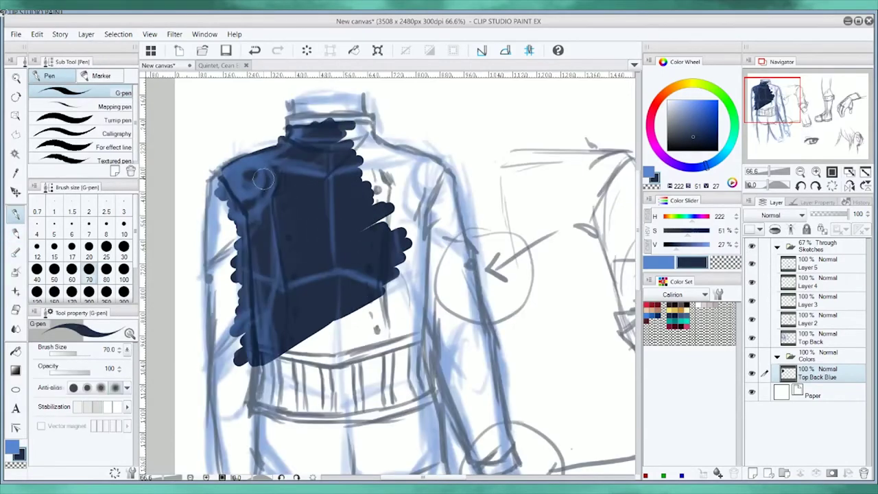
pyautogui.press(']')
pyautogui.press(']')
pyautogui.press(']')
pyautogui.moveTo(263, 179); pyautogui.dragTo(230, 196)
pyautogui.moveTo(411, 275)
pyautogui.mouseDown()
pyautogui.moveTo(384, 363)
pyautogui.moveTo(275, 384)
pyautogui.moveTo(254, 408)
pyautogui.mouseUp()
pyautogui.moveTo(302, 131)
pyautogui.mouseDown()
pyautogui.moveTo(354, 128)
pyautogui.moveTo(412, 275)
pyautogui.moveTo(392, 137)
pyautogui.moveTo(446, 171)
pyautogui.moveTo(435, 177)
pyautogui.moveTo(474, 305)
pyautogui.moveTo(439, 370)
pyautogui.moveTo(404, 306)
pyautogui.mouseUp()
# Paint both sleeves, the sleeve callout and the fist navy, finishing at brush size 70
pyautogui.moveTo(446, 199)
pyautogui.mouseDown()
pyautogui.moveTo(402, 299)
pyautogui.moveTo(446, 391)
pyautogui.moveTo(470, 377)
pyautogui.moveTo(455, 359)
pyautogui.mouseUp()
pyautogui.moveTo(195, 99)
pyautogui.mouseDown()
pyautogui.moveTo(206, 261)
pyautogui.moveTo(199, 408)
pyautogui.moveTo(254, 343)
pyautogui.moveTo(336, 322)
pyautogui.moveTo(391, 323)
pyautogui.moveTo(396, 302)
pyautogui.moveTo(340, 333)
pyautogui.mouseUp()
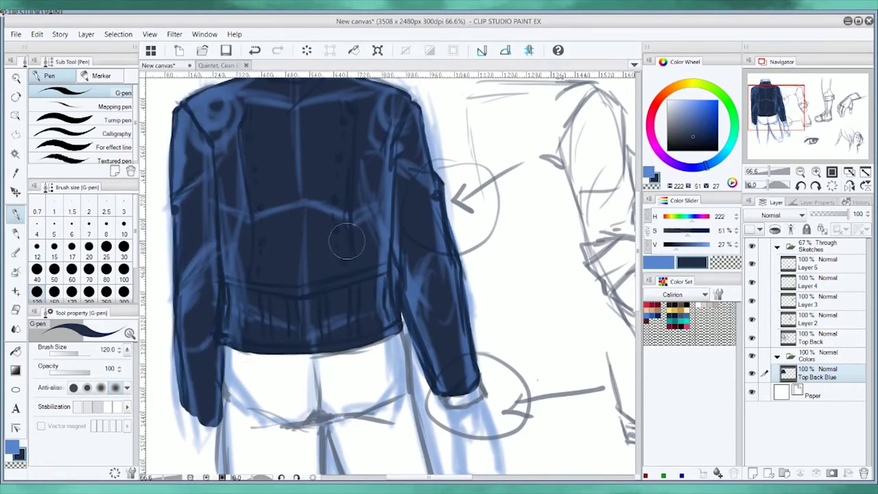
pyautogui.moveTo(556, 157)
pyautogui.mouseDown()
pyautogui.moveTo(440, 206)
pyautogui.moveTo(473, 171)
pyautogui.moveTo(492, 237)
pyautogui.mouseUp()
pyautogui.click(817, 245)
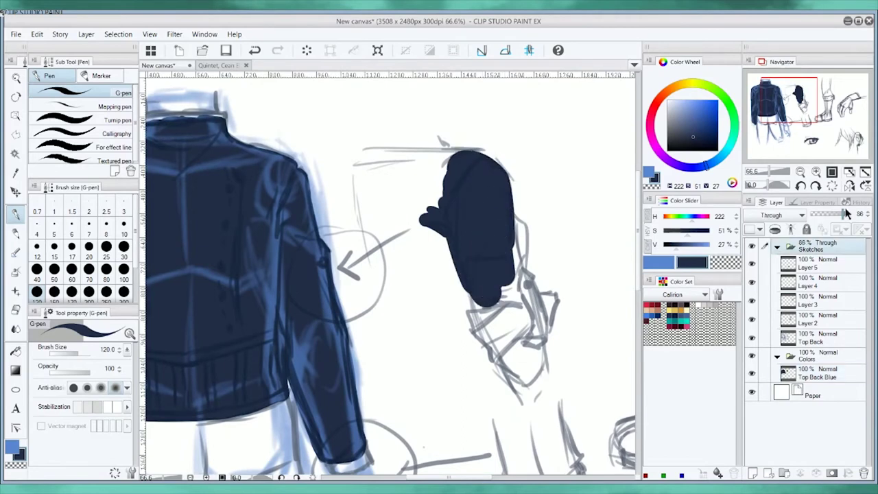
pyautogui.moveTo(820, 214); pyautogui.dragTo(854, 214)
pyautogui.click(817, 373)
pyautogui.moveTo(522, 199)
pyautogui.mouseDown()
pyautogui.moveTo(522, 247)
pyautogui.moveTo(476, 287)
pyautogui.moveTo(426, 205)
pyautogui.moveTo(484, 310)
pyautogui.moveTo(494, 357)
pyautogui.moveTo(528, 316)
pyautogui.moveTo(557, 312)
pyautogui.moveTo(549, 302)
pyautogui.mouseUp()
pyautogui.press('[')
pyautogui.moveTo(415, 141)
pyautogui.mouseDown()
pyautogui.moveTo(435, 259)
pyautogui.moveTo(328, 122)
pyautogui.moveTo(298, 124)
pyautogui.mouseUp()
pyautogui.moveTo(356, 281)
pyautogui.mouseDown()
pyautogui.moveTo(374, 346)
pyautogui.moveTo(429, 322)
pyautogui.moveTo(401, 278)
pyautogui.moveTo(373, 281)
pyautogui.moveTo(213, 206)
pyautogui.moveTo(322, 288)
pyautogui.moveTo(383, 221)
pyautogui.mouseUp()
# Lower the Sketches opacity to 67% and brush the trousers pale blue on the Pants layer
pyautogui.click(817, 246)
pyautogui.moveTo(857, 213); pyautogui.dragTo(834, 214)
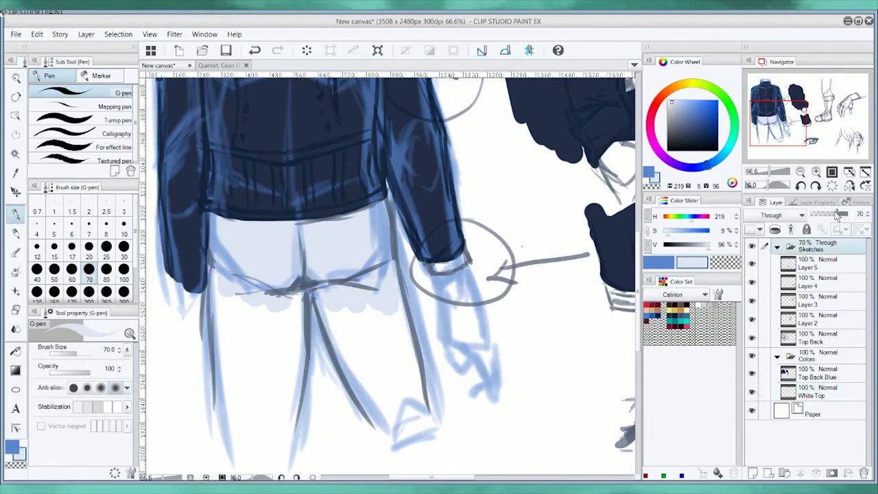
pyautogui.click(816, 392)
pyautogui.moveTo(329, 309)
pyautogui.mouseDown()
pyautogui.moveTo(384, 411)
pyautogui.moveTo(269, 290)
pyautogui.moveTo(226, 439)
pyautogui.mouseUp()
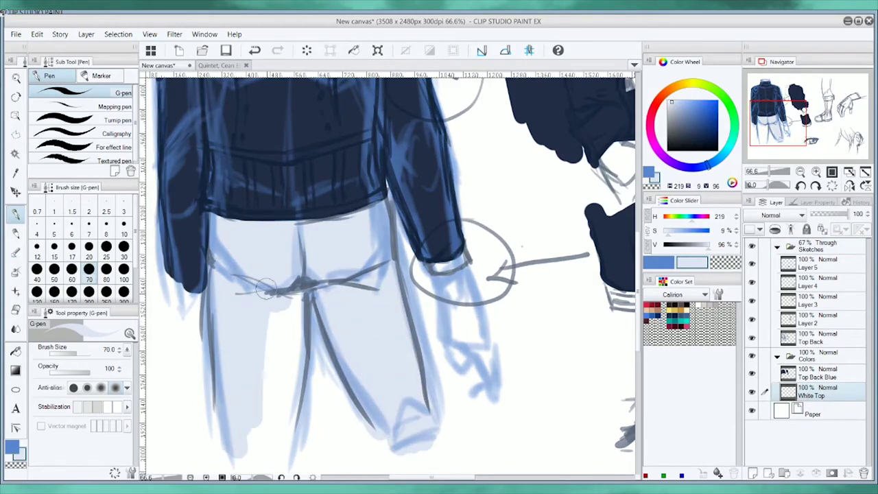
pyautogui.moveTo(268, 291); pyautogui.dragTo(242, 447)
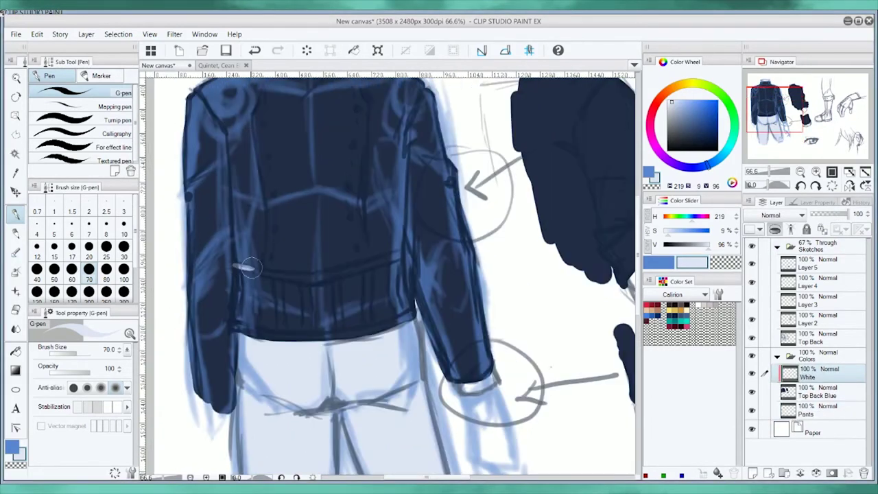
# Draw white hem and waistband stripes, then a gold belt stroke along the jacket hem
pyautogui.moveTo(251, 267); pyautogui.dragTo(305, 278)
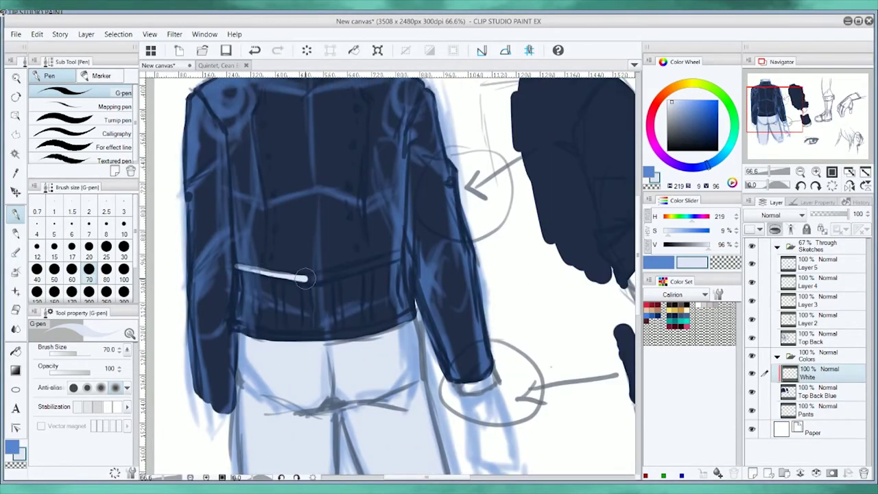
pyautogui.scroll(3, 377, 263)
pyautogui.moveTo(452, 260); pyautogui.dragTo(488, 297)
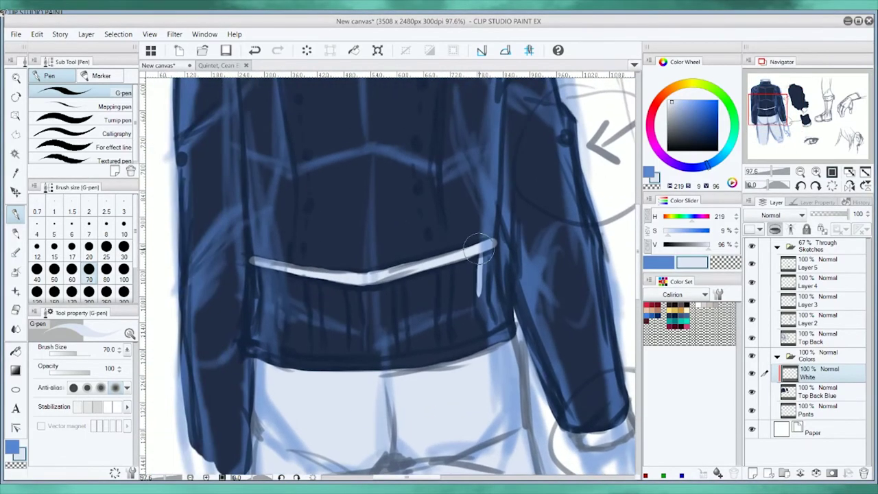
pyautogui.moveTo(490, 339)
pyautogui.mouseDown()
pyautogui.moveTo(485, 253)
pyautogui.moveTo(489, 339)
pyautogui.moveTo(442, 273)
pyautogui.moveTo(405, 350)
pyautogui.mouseUp()
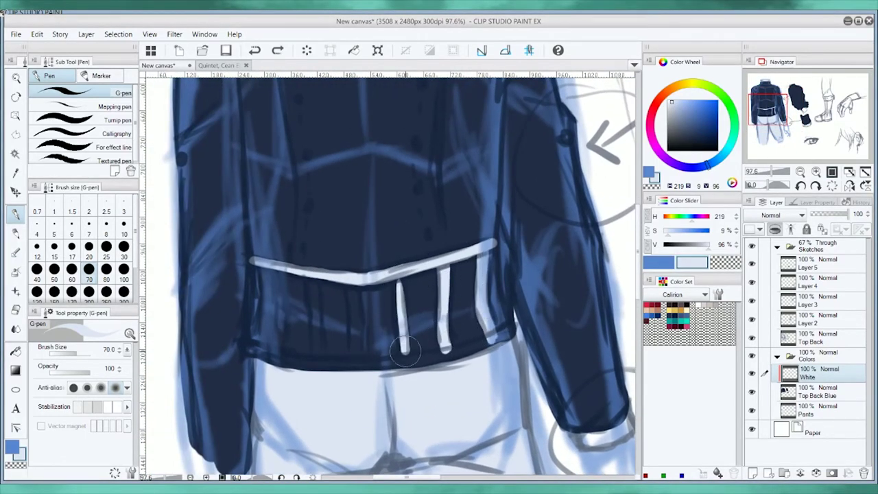
pyautogui.moveTo(352, 305); pyautogui.dragTo(353, 350)
pyautogui.moveTo(272, 277); pyautogui.dragTo(270, 349)
pyautogui.moveTo(311, 275); pyautogui.dragTo(309, 350)
pyautogui.scroll(3, 307, 172)
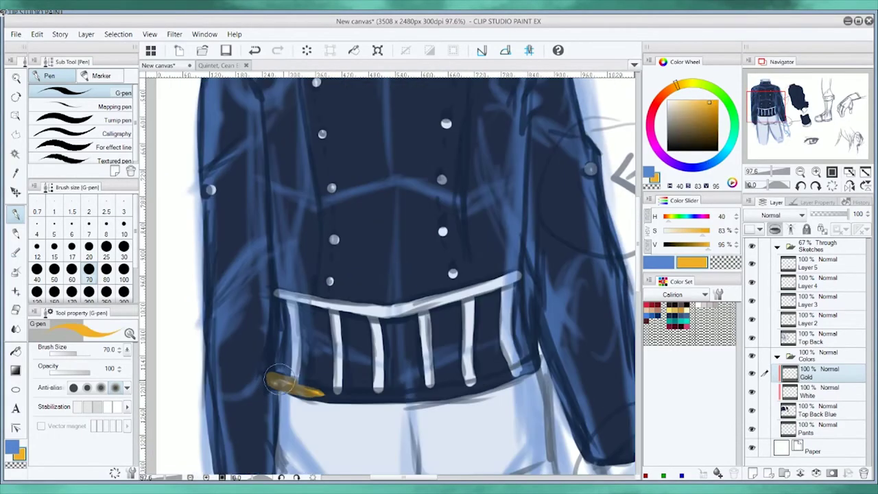
pyautogui.moveTo(278, 379)
pyautogui.mouseDown()
pyautogui.moveTo(382, 388)
pyautogui.moveTo(531, 372)
pyautogui.mouseUp()
# Paint gold trim down both jacket front edges and erase the gold spilling below the belt
pyautogui.press('e')
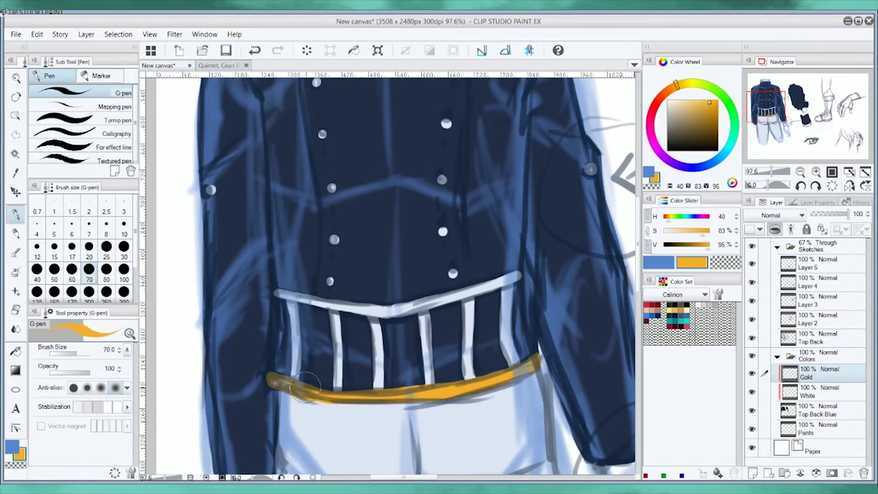
pyautogui.scroll(3, 308, 386)
pyautogui.moveTo(436, 147)
pyautogui.mouseDown()
pyautogui.moveTo(446, 206)
pyautogui.moveTo(447, 398)
pyautogui.mouseUp()
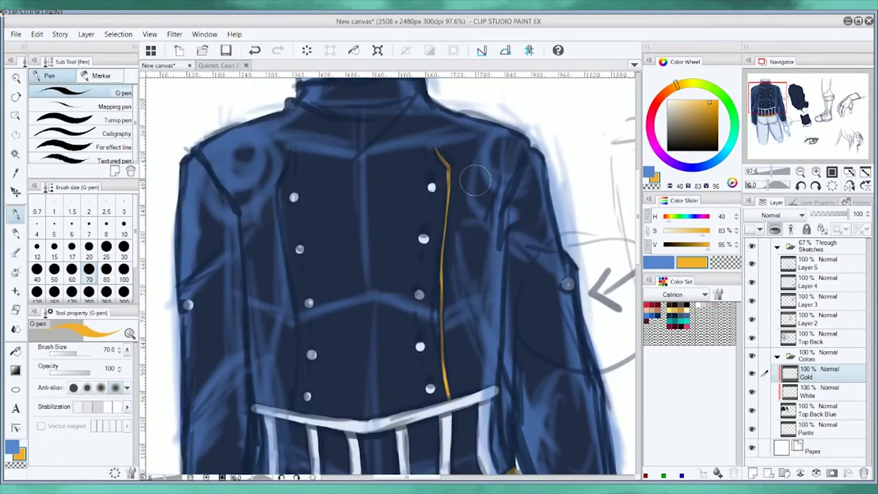
pyautogui.moveTo(288, 156); pyautogui.dragTo(294, 405)
pyautogui.press('e')
pyautogui.scroll(-5, 294, 405)
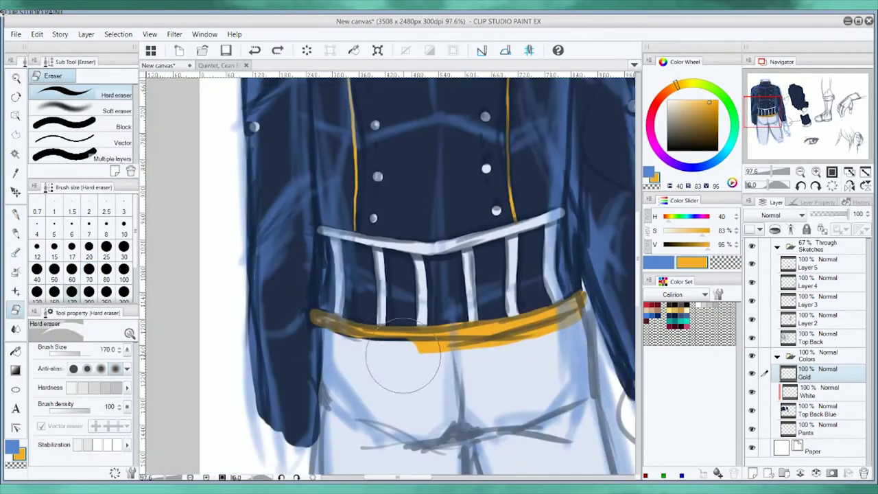
pyautogui.moveTo(392, 363)
pyautogui.mouseDown()
pyautogui.moveTo(586, 334)
pyautogui.moveTo(309, 263)
pyautogui.mouseUp()
pyautogui.press('p')
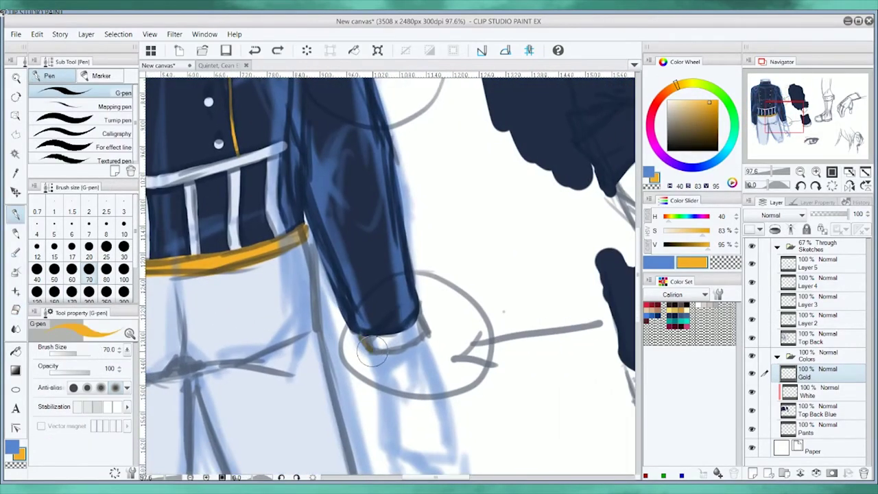
# Paint gold on the sleeve cuff with navy stripes across it, then return to gold
pyautogui.moveTo(370, 351)
pyautogui.mouseDown()
pyautogui.moveTo(426, 334)
pyautogui.moveTo(387, 339)
pyautogui.moveTo(424, 324)
pyautogui.moveTo(388, 346)
pyautogui.mouseUp()
pyautogui.scroll(3, 388, 346)
pyautogui.keyDown('alt'); pyautogui.click(371, 329); pyautogui.keyUp('alt')
pyautogui.moveTo(343, 370)
pyautogui.mouseDown()
pyautogui.moveTo(390, 364)
pyautogui.moveTo(361, 362)
pyautogui.moveTo(461, 332)
pyautogui.moveTo(403, 360)
pyautogui.moveTo(443, 337)
pyautogui.mouseUp()
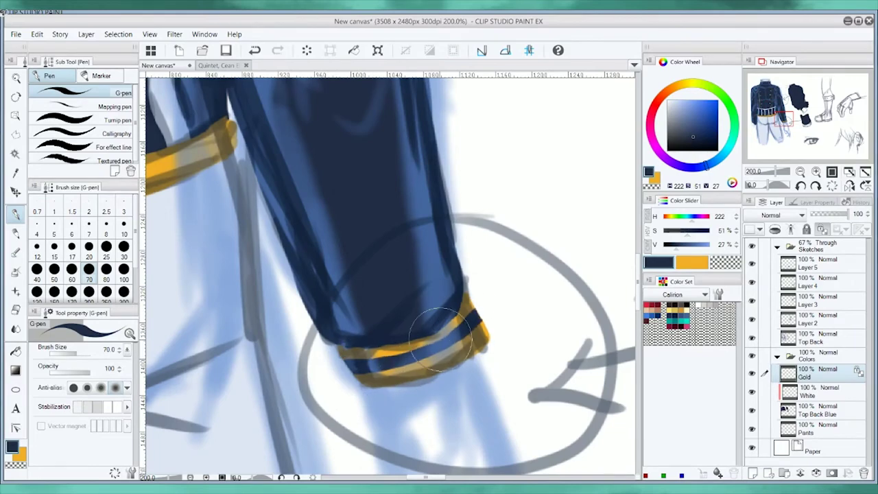
pyautogui.scroll(-5, 581, 275)
pyautogui.scroll(4, 447, 353)
pyautogui.press('x')
pyautogui.hotkey('ctrl', 'z')
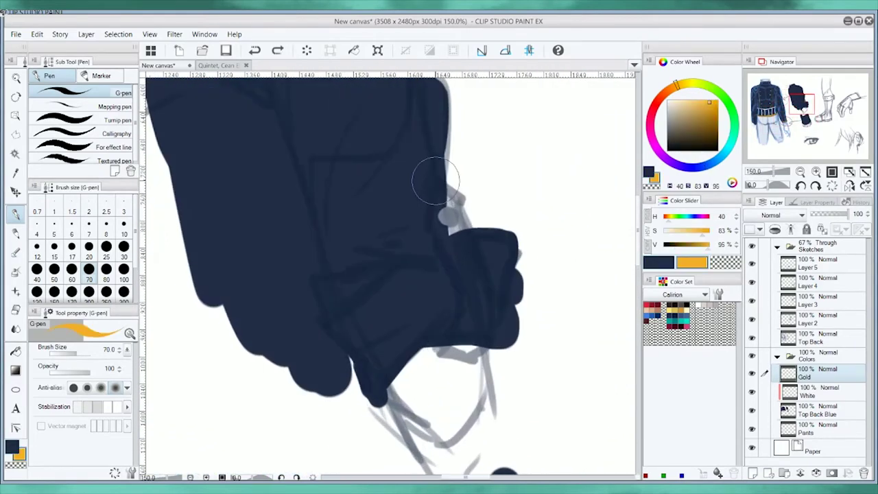
# Outline and fill the separate sleeve's cuff in gold and paint the lower cuff edges
pyautogui.moveTo(436, 180)
pyautogui.mouseDown()
pyautogui.moveTo(459, 303)
pyautogui.moveTo(436, 345)
pyautogui.moveTo(473, 350)
pyautogui.moveTo(451, 196)
pyautogui.moveTo(490, 291)
pyautogui.mouseUp()
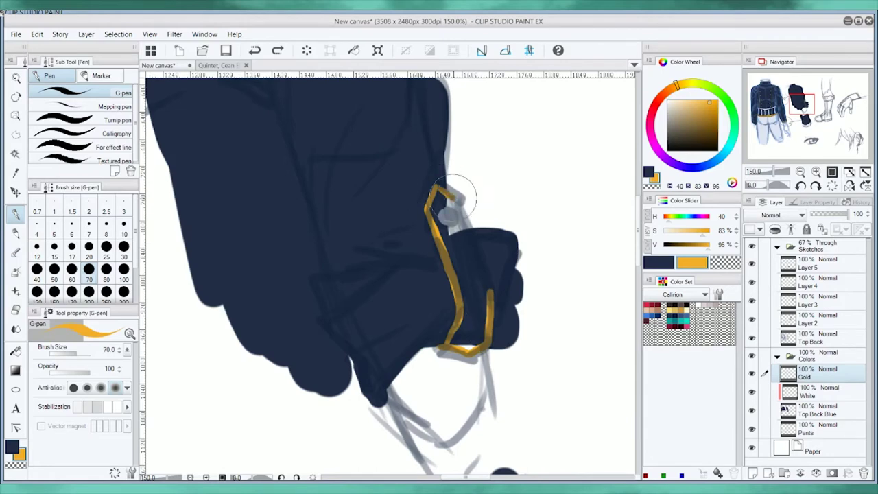
pyautogui.moveTo(454, 197)
pyautogui.mouseDown()
pyautogui.moveTo(492, 288)
pyautogui.moveTo(449, 345)
pyautogui.moveTo(477, 333)
pyautogui.moveTo(468, 286)
pyautogui.moveTo(446, 254)
pyautogui.mouseUp()
pyautogui.scroll(2, 446, 253)
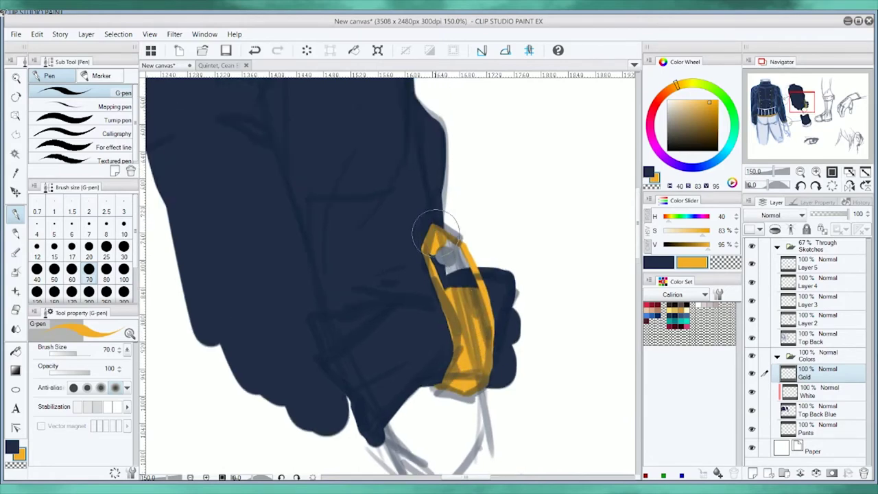
pyautogui.scroll(-3, 278, 312)
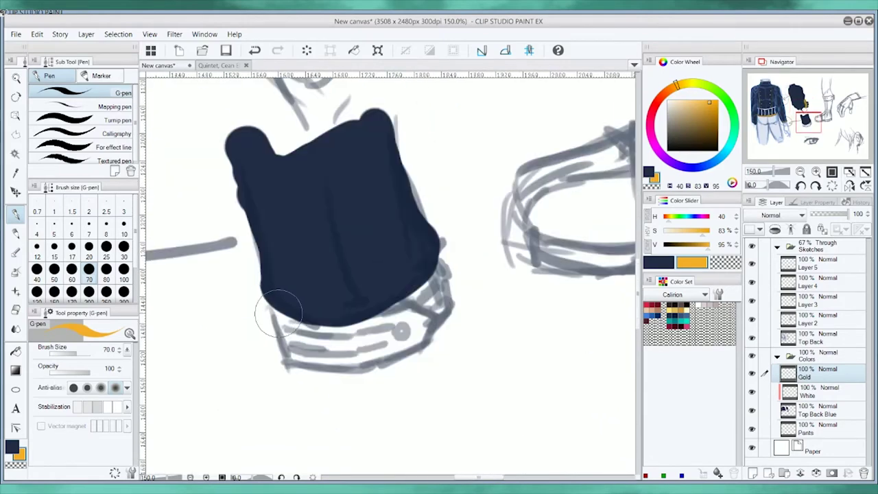
pyautogui.moveTo(273, 309)
pyautogui.mouseDown()
pyautogui.moveTo(285, 362)
pyautogui.moveTo(332, 331)
pyautogui.moveTo(323, 329)
pyautogui.moveTo(371, 330)
pyautogui.moveTo(412, 302)
pyautogui.moveTo(440, 264)
pyautogui.moveTo(284, 363)
pyautogui.moveTo(280, 333)
pyautogui.moveTo(334, 372)
pyautogui.moveTo(336, 357)
pyautogui.moveTo(402, 358)
pyautogui.moveTo(439, 295)
pyautogui.moveTo(432, 343)
pyautogui.moveTo(631, 411)
pyautogui.mouseUp()
pyautogui.scroll(-3, 473, 358)
pyautogui.scroll(4, 226, 127)
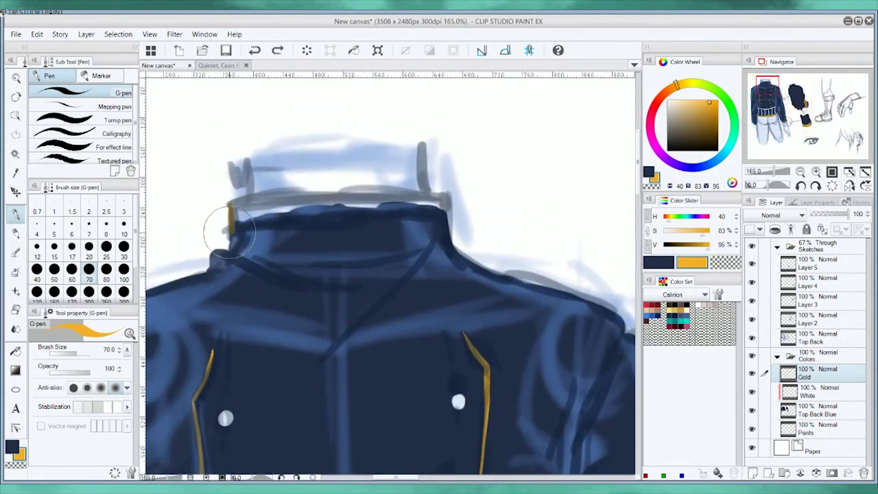
# Fill the collar band gold at brush size 40 and trim its lower edge with the eraser
pyautogui.press('[')
pyautogui.press('[')
pyautogui.press('[')
pyautogui.moveTo(230, 234)
pyautogui.mouseDown()
pyautogui.moveTo(281, 212)
pyautogui.moveTo(404, 199)
pyautogui.moveTo(333, 198)
pyautogui.moveTo(433, 206)
pyautogui.mouseUp()
pyautogui.press('e')
pyautogui.moveTo(265, 240); pyautogui.dragTo(331, 234)
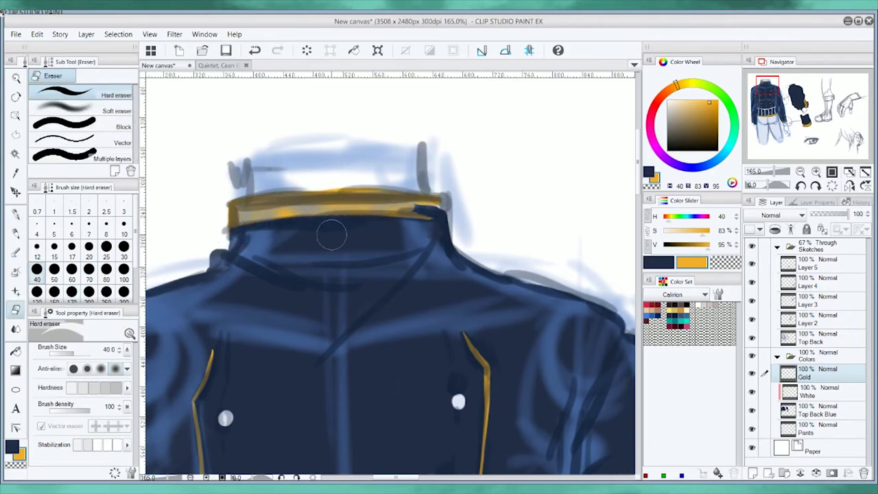
pyautogui.press('p')
pyautogui.scroll(-4, 383, 197)
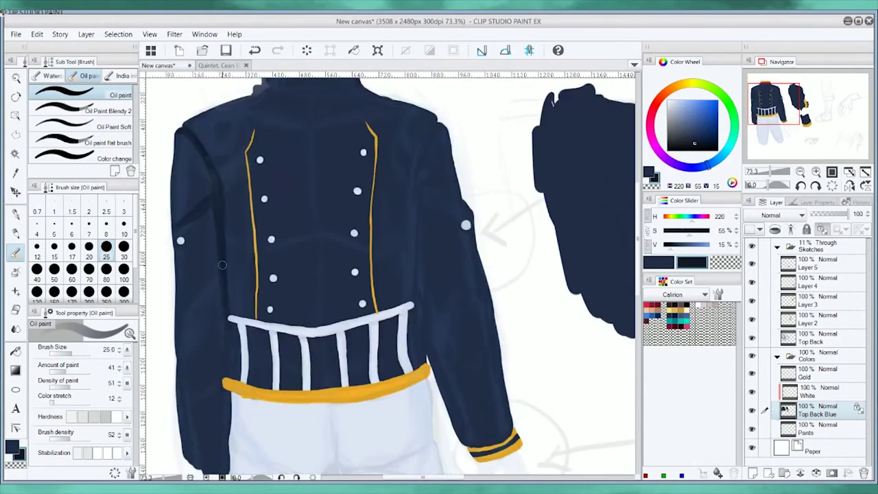
# Shade the jacket's left edge, right shoulder and right sleeve edge at brush size 50
pyautogui.moveTo(222, 309); pyautogui.dragTo(223, 381)
pyautogui.hotkey('ctrl', 'z')
pyautogui.moveTo(225, 332); pyautogui.dragTo(226, 374)
pyautogui.moveTo(384, 172); pyautogui.dragTo(374, 198)
pyautogui.moveTo(429, 155); pyautogui.dragTo(410, 204)
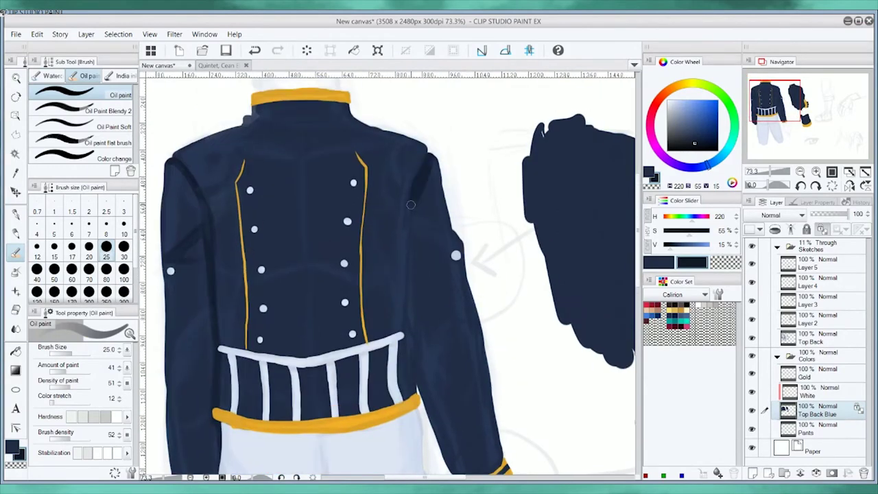
pyautogui.click(55, 268)
pyautogui.moveTo(419, 288)
pyautogui.mouseDown()
pyautogui.moveTo(413, 259)
pyautogui.moveTo(428, 360)
pyautogui.mouseUp()
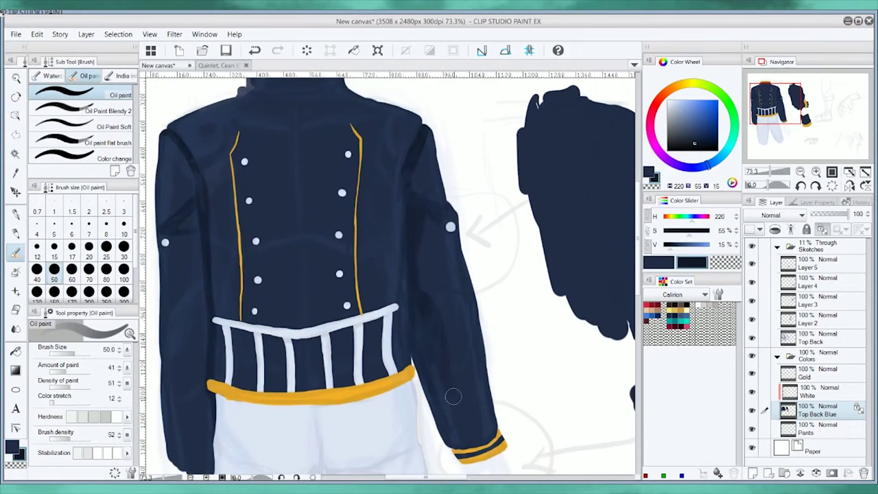
pyautogui.moveTo(439, 401); pyautogui.dragTo(481, 443)
pyautogui.moveTo(443, 317); pyautogui.dragTo(469, 356)
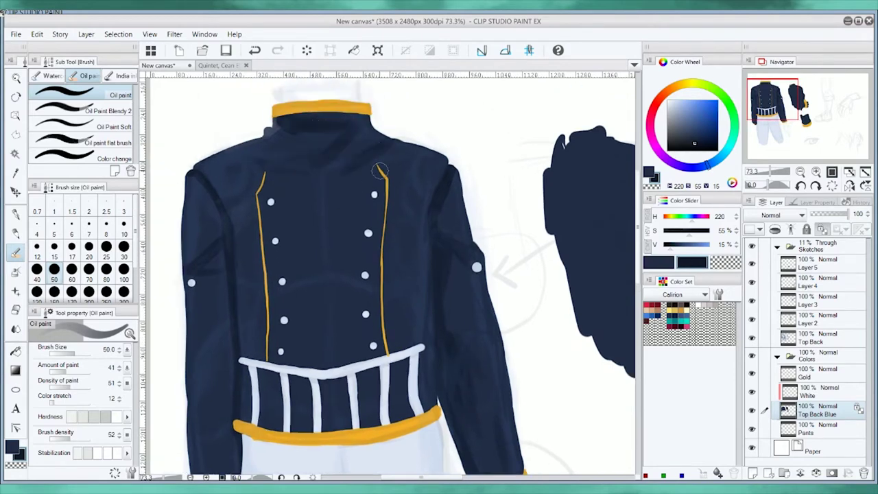
# At brush size 40, darken beside both gold trims and add small touch-ups across the jacket
pyautogui.press('[')
pyautogui.moveTo(379, 162)
pyautogui.mouseDown()
pyautogui.moveTo(391, 192)
pyautogui.moveTo(380, 218)
pyautogui.moveTo(390, 353)
pyautogui.mouseUp()
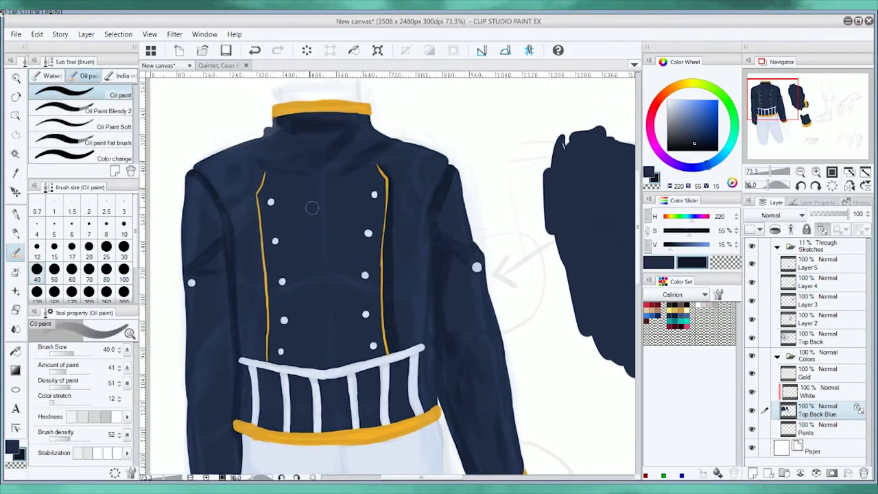
pyautogui.moveTo(264, 172); pyautogui.dragTo(254, 234)
pyautogui.moveTo(225, 266); pyautogui.dragTo(227, 306)
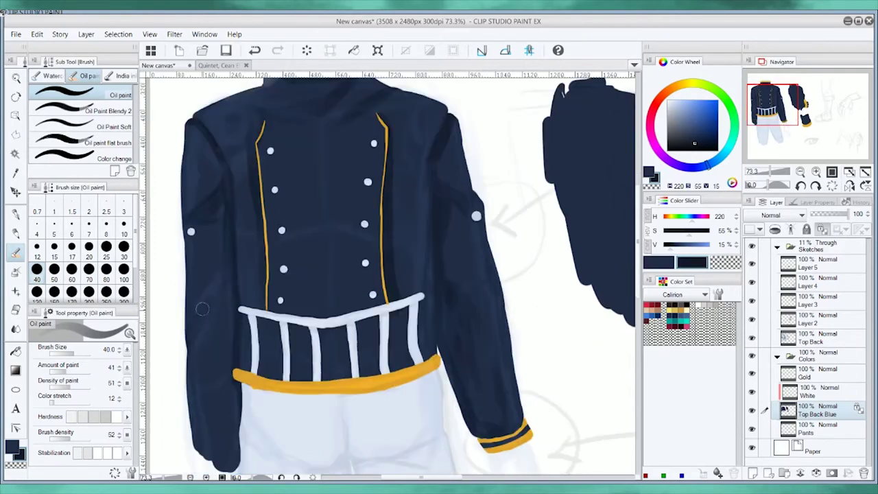
pyautogui.moveTo(199, 275); pyautogui.dragTo(234, 326)
pyautogui.moveTo(271, 302); pyautogui.dragTo(370, 334)
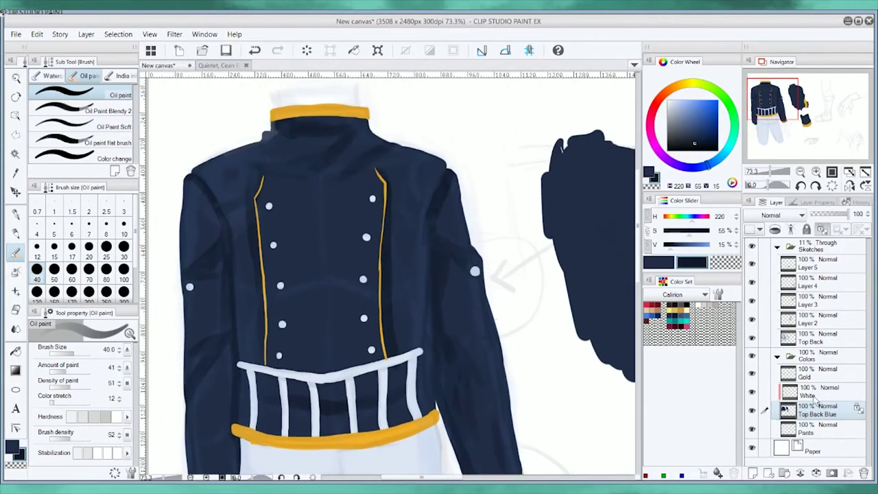
# Fade the Sketches folder to 4% and blend the shoulder edge shading on Top Back Blue
pyautogui.click(816, 245)
pyautogui.moveTo(816, 214); pyautogui.dragTo(814, 215)
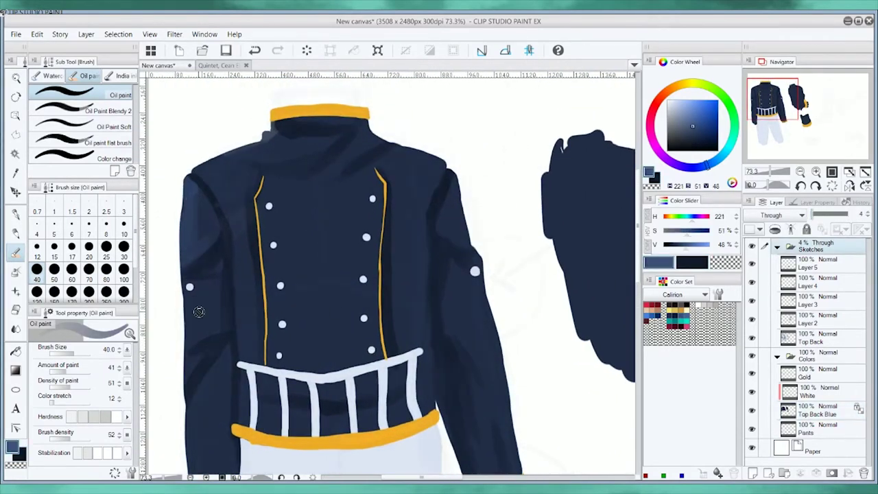
pyautogui.click(816, 411)
pyautogui.moveTo(267, 324)
pyautogui.mouseDown()
pyautogui.moveTo(254, 208)
pyautogui.moveTo(278, 325)
pyautogui.moveTo(274, 308)
pyautogui.mouseUp()
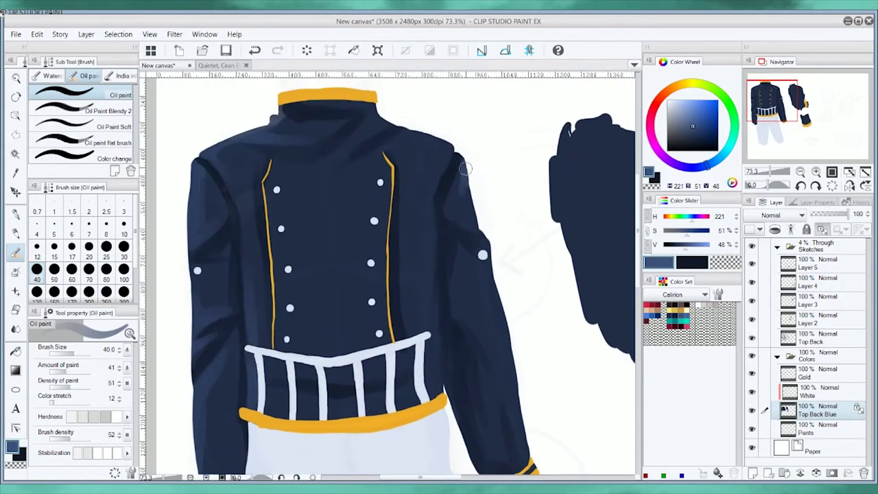
pyautogui.moveTo(466, 168); pyautogui.dragTo(447, 149)
pyautogui.moveTo(520, 357)
pyautogui.mouseDown()
pyautogui.moveTo(516, 317)
pyautogui.moveTo(526, 359)
pyautogui.mouseUp()
pyautogui.moveTo(486, 203); pyautogui.dragTo(461, 206)
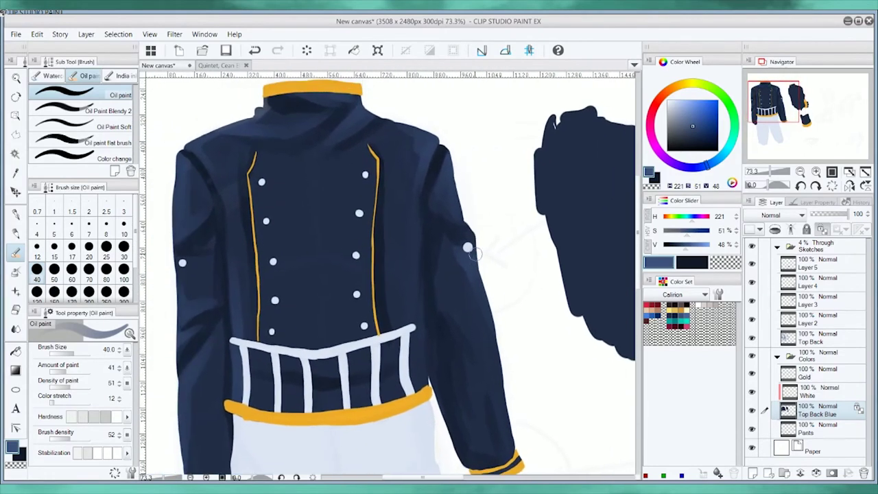
# Shade the white pants with grey oil paint on the Pants layer at brush size 60
pyautogui.moveTo(384, 474); pyautogui.dragTo(370, 281)
pyautogui.keyDown('alt'); pyautogui.click(322, 316); pyautogui.keyUp('alt')
pyautogui.moveTo(295, 302); pyautogui.dragTo(338, 319)
pyautogui.press(']')
pyautogui.press(']')
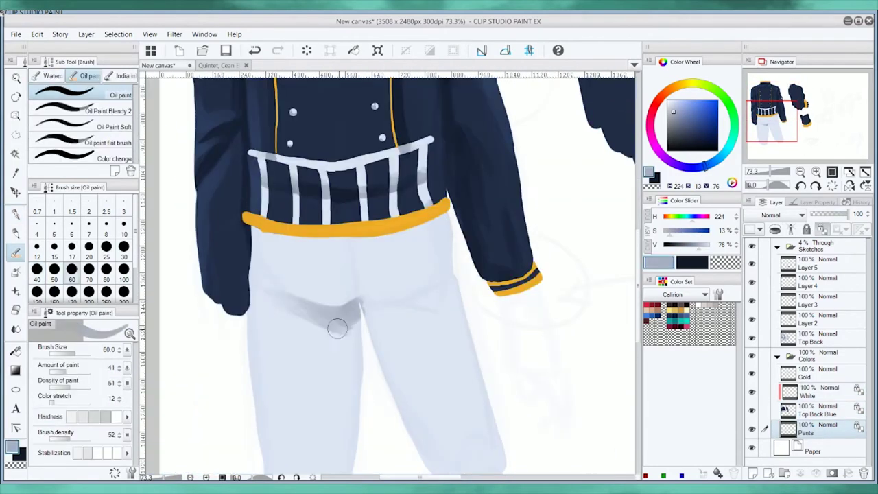
pyautogui.moveTo(346, 412); pyautogui.dragTo(355, 261)
pyautogui.moveTo(439, 288); pyautogui.dragTo(364, 309)
pyautogui.moveTo(384, 392); pyautogui.dragTo(363, 256)
pyautogui.moveTo(384, 412); pyautogui.dragTo(359, 259)
# Highlight the gold belt's left end, middle and right end with light orange on the Gold layer
pyautogui.moveTo(446, 121)
pyautogui.mouseDown()
pyautogui.moveTo(422, 307)
pyautogui.moveTo(453, 335)
pyautogui.mouseUp()
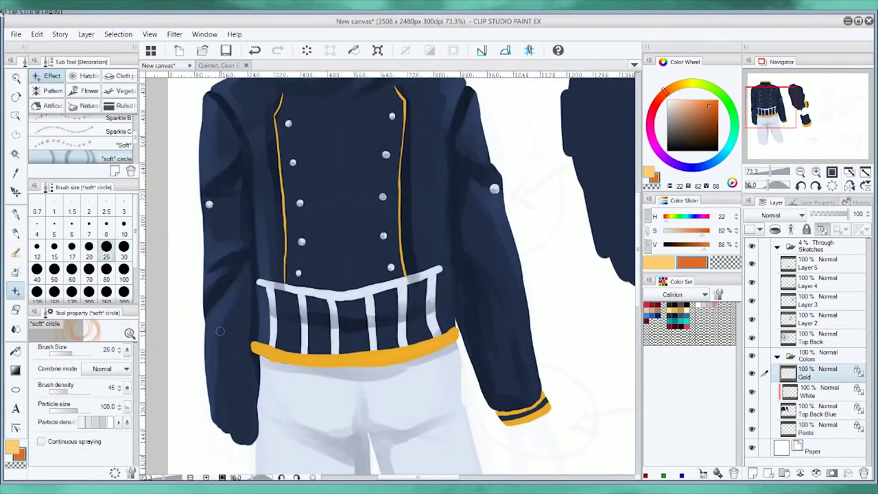
pyautogui.keyDown('alt'); pyautogui.click(274, 354); pyautogui.keyUp('alt')
pyautogui.moveTo(258, 350); pyautogui.dragTo(301, 358)
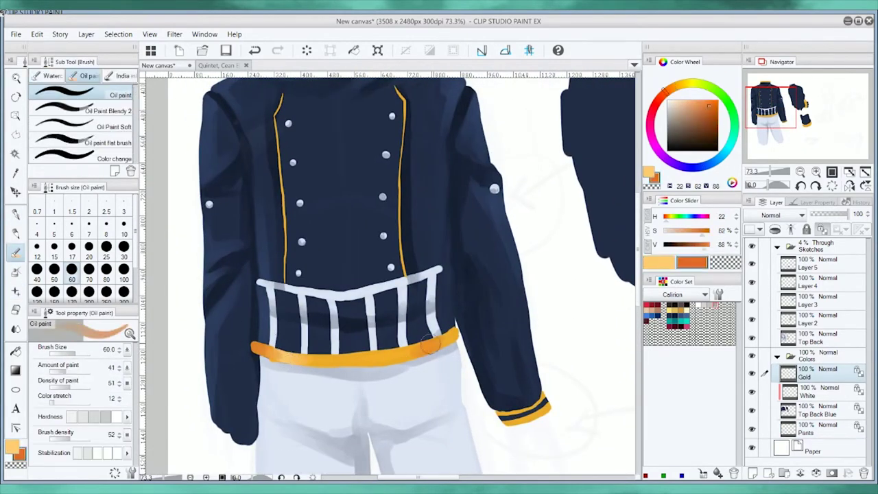
pyautogui.moveTo(452, 335)
pyautogui.mouseDown()
pyautogui.moveTo(381, 357)
pyautogui.moveTo(376, 380)
pyautogui.mouseUp()
pyautogui.press('p')
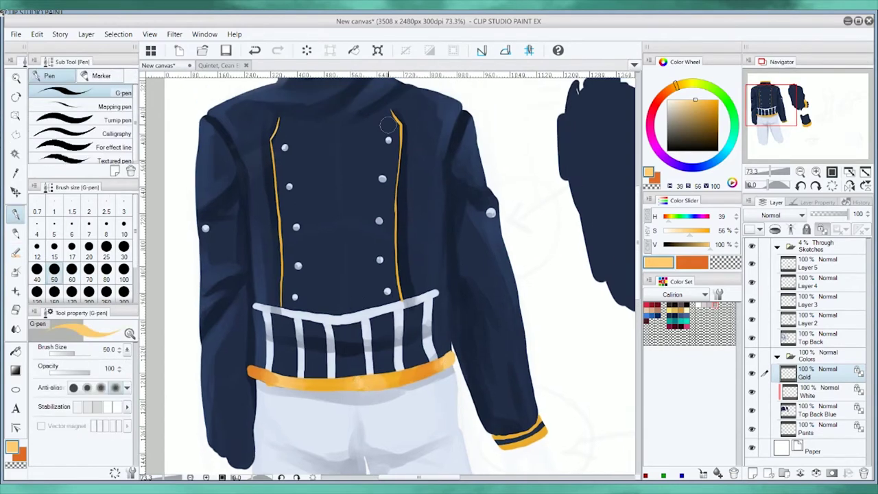
pyautogui.press('x')
pyautogui.press('b')
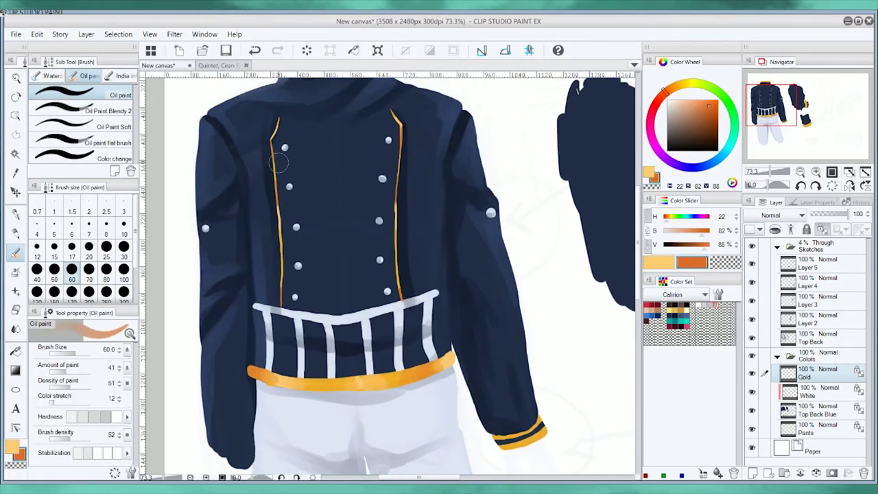
# Blend the loose sleeve's dark creases and paint around the lower cuff in mid navy blue
pyautogui.moveTo(278, 161); pyautogui.dragTo(278, 46)
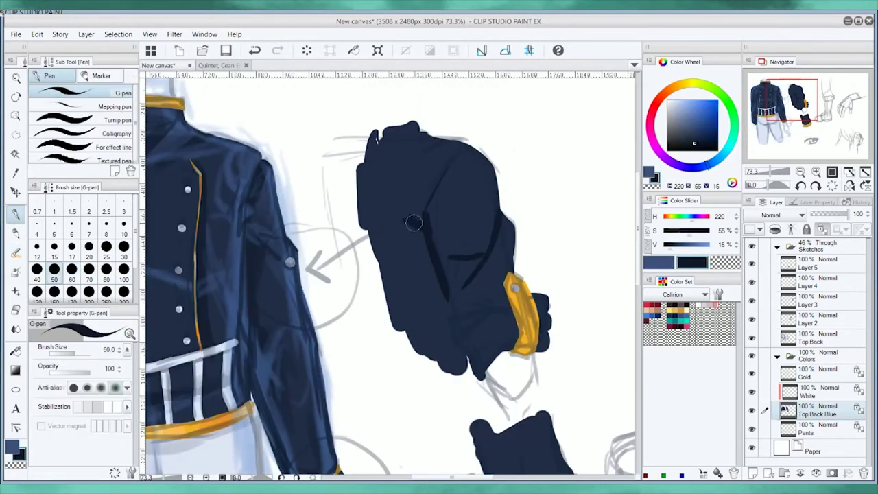
pyautogui.press('b')
pyautogui.moveTo(414, 221)
pyautogui.mouseDown()
pyautogui.moveTo(437, 302)
pyautogui.moveTo(471, 142)
pyautogui.moveTo(382, 148)
pyautogui.mouseUp()
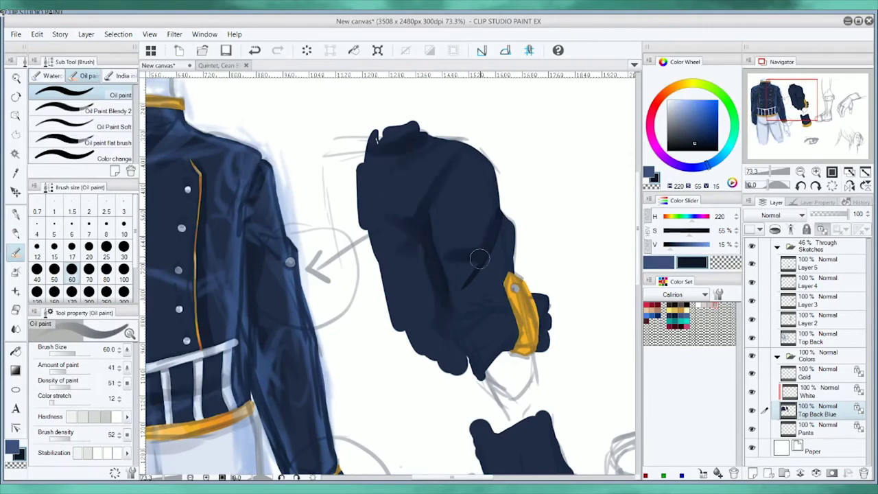
pyautogui.moveTo(479, 258)
pyautogui.mouseDown()
pyautogui.moveTo(477, 304)
pyautogui.moveTo(456, 340)
pyautogui.mouseUp()
pyautogui.press('[')
pyautogui.press('[')
pyautogui.keyDown('alt'); pyautogui.click(539, 337); pyautogui.keyUp('alt')
pyautogui.hotkey('ctrl', 'z')
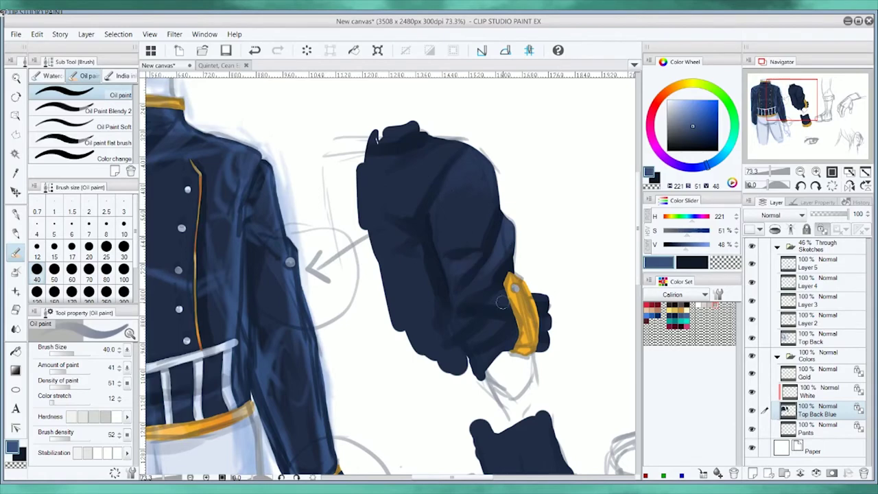
pyautogui.moveTo(387, 208); pyautogui.dragTo(403, 162)
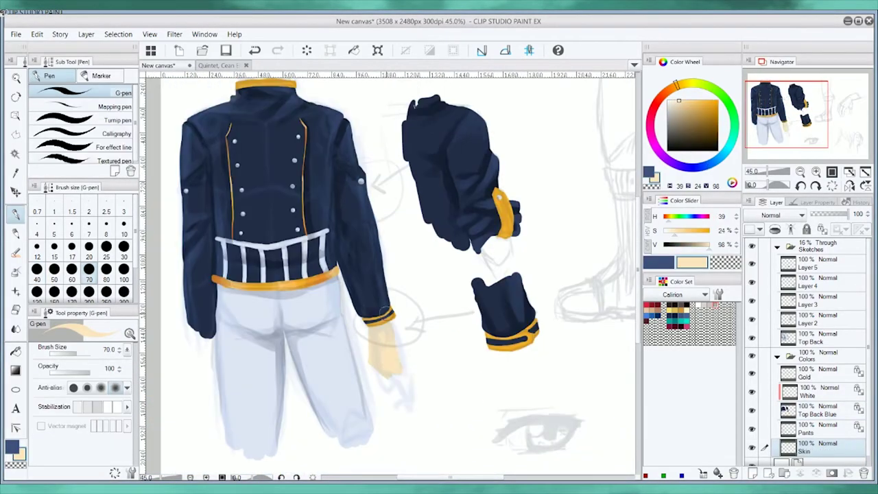
pyautogui.moveTo(493, 365)
pyautogui.mouseDown()
pyautogui.moveTo(516, 349)
pyautogui.moveTo(508, 374)
pyautogui.mouseUp()
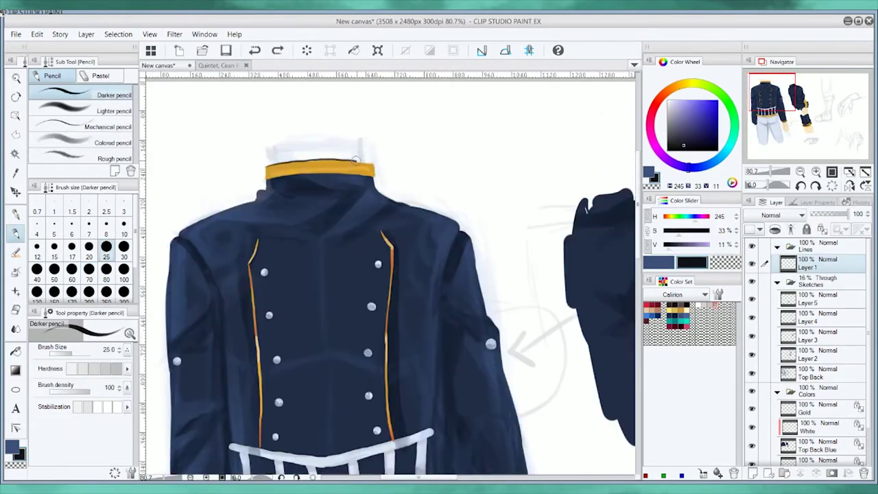
pyautogui.scroll(1, 355, 159)
# Outline the gold collar's top and bottom and the sleeve's right edge down to the cuff
pyautogui.moveTo(261, 161); pyautogui.dragTo(379, 158)
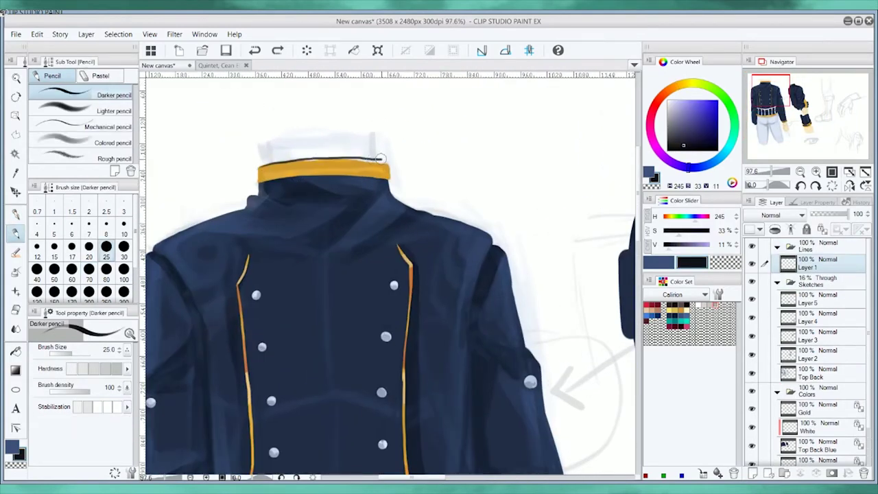
pyautogui.moveTo(259, 183); pyautogui.dragTo(386, 181)
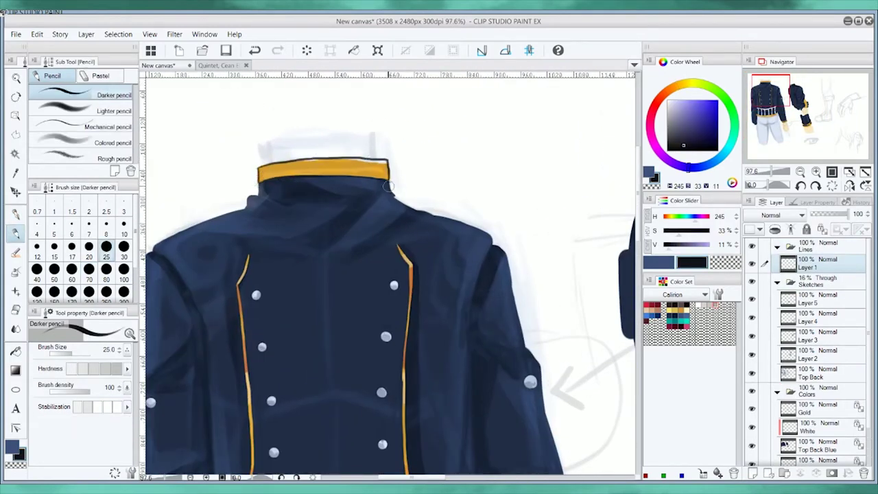
pyautogui.press(']')
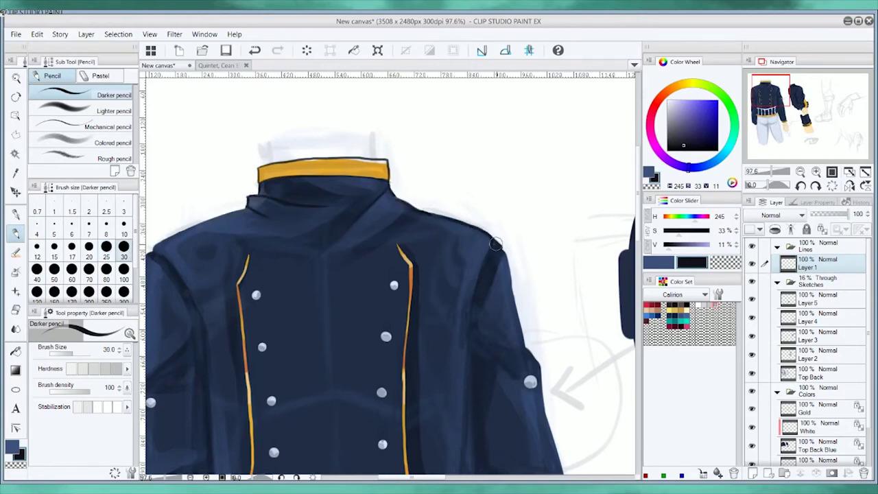
pyautogui.moveTo(476, 274); pyautogui.dragTo(452, 237)
pyautogui.moveTo(473, 203); pyautogui.dragTo(505, 311)
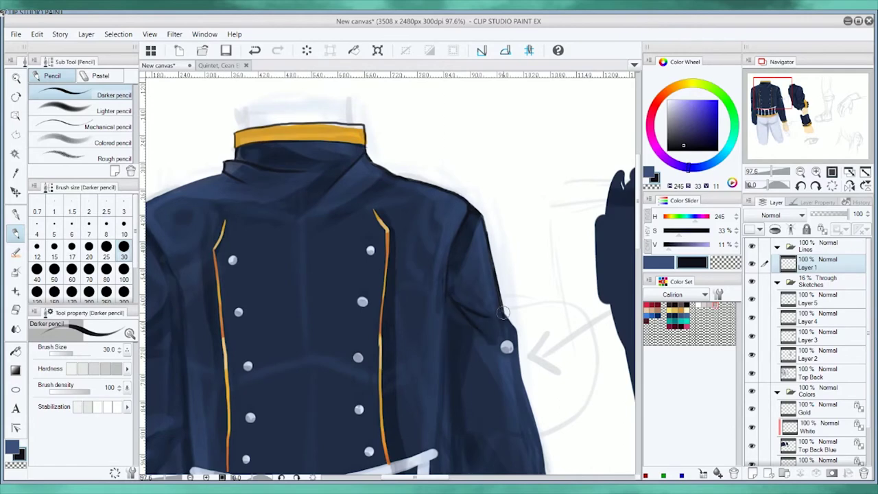
pyautogui.moveTo(445, 296); pyautogui.dragTo(380, 166)
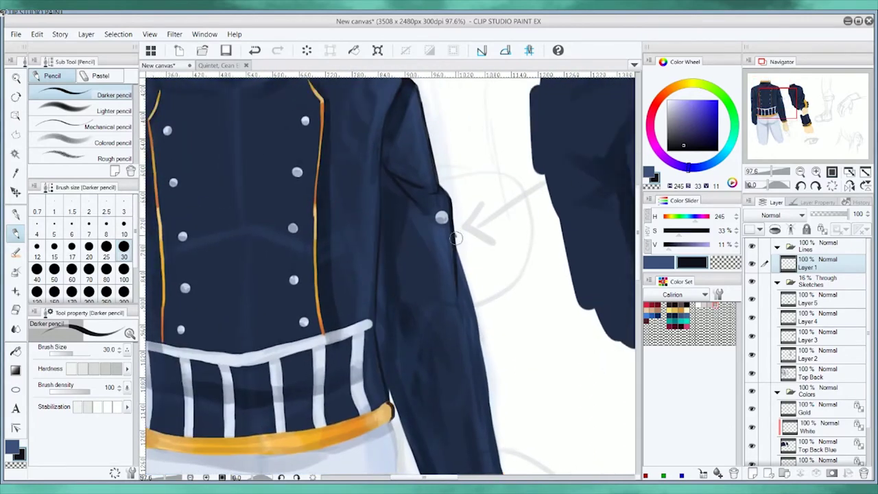
pyautogui.moveTo(455, 238); pyautogui.dragTo(434, 116)
pyautogui.moveTo(450, 180); pyautogui.dragTo(473, 340)
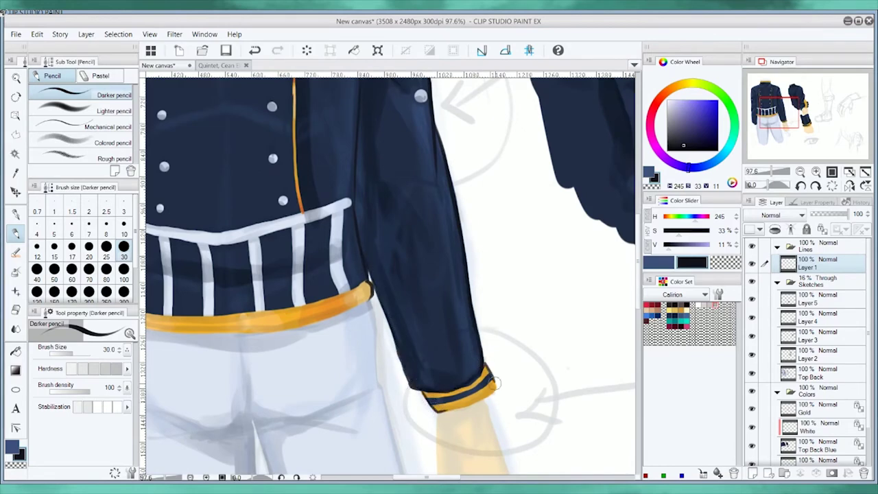
# Outline both sides of the hand below the cuff, redoing a bad stroke
pyautogui.moveTo(439, 411)
pyautogui.mouseDown()
pyautogui.moveTo(436, 356)
pyautogui.moveTo(499, 406)
pyautogui.mouseUp()
pyautogui.moveTo(430, 355); pyautogui.dragTo(449, 439)
pyautogui.hotkey('ctrl', 'z')
pyautogui.scroll(5, 462, 406)
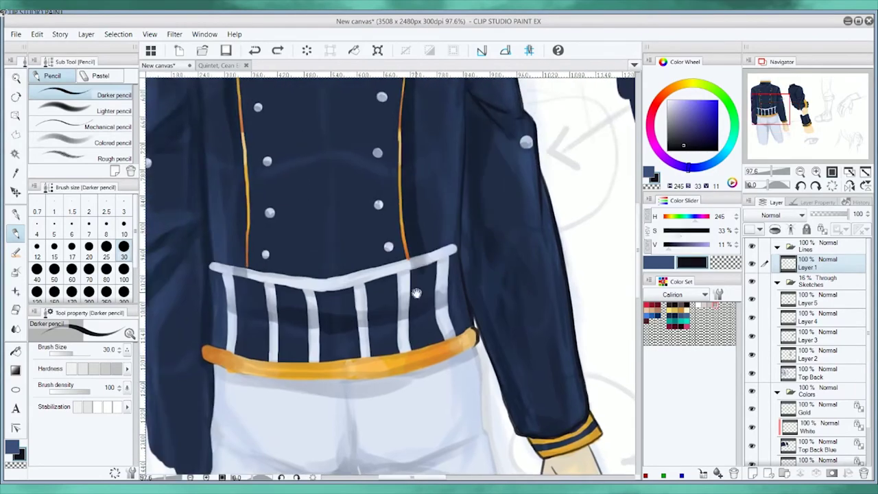
pyautogui.hscroll(-5, 462, 406)
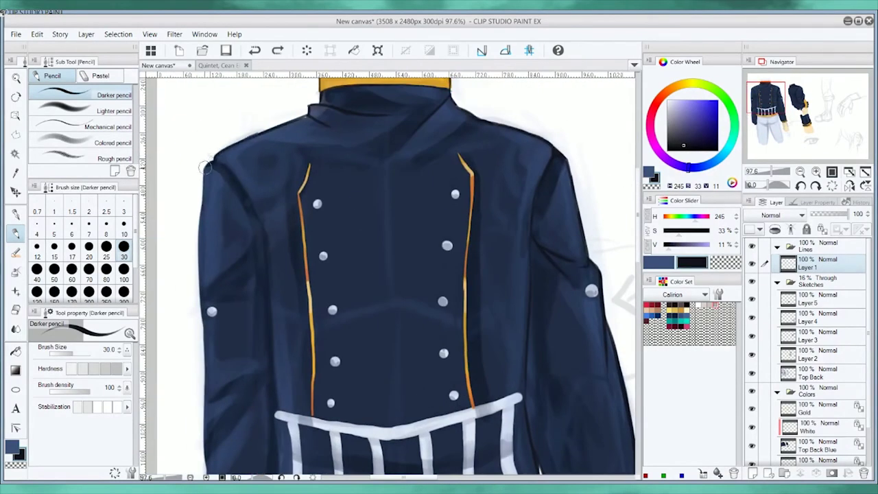
pyautogui.moveTo(206, 168)
pyautogui.mouseDown()
pyautogui.moveTo(273, 283)
pyautogui.moveTo(282, 343)
pyautogui.mouseUp()
pyautogui.scroll(-3, 265, 305)
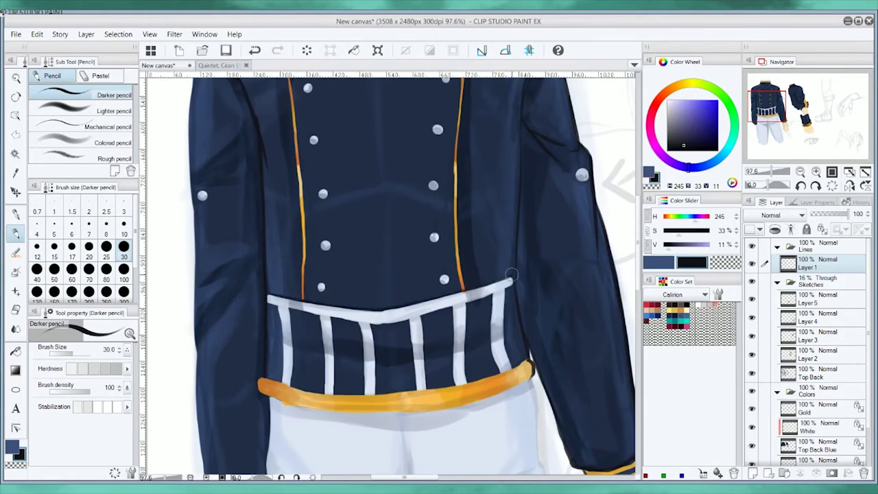
pyautogui.scroll(1, 512, 274)
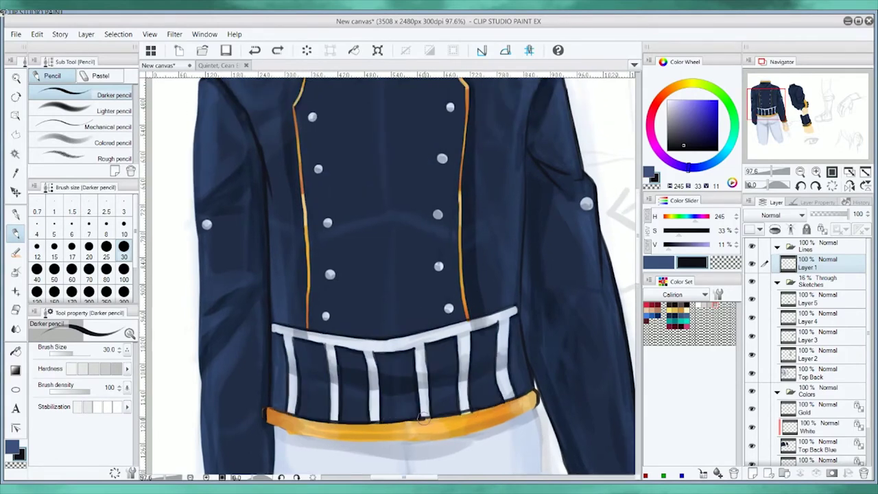
# Outline the top edge of the belt and the jacket's sides in dark pencil
pyautogui.moveTo(423, 418); pyautogui.dragTo(510, 401)
pyautogui.moveTo(320, 446)
pyautogui.mouseDown()
pyautogui.moveTo(410, 439)
pyautogui.moveTo(539, 406)
pyautogui.mouseUp()
pyautogui.scroll(1, 412, 274)
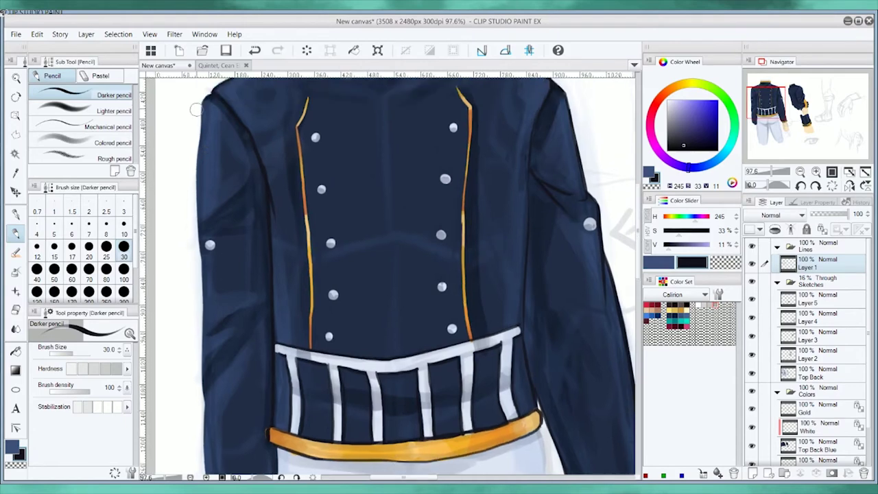
pyautogui.moveTo(199, 96)
pyautogui.mouseDown()
pyautogui.moveTo(209, 236)
pyautogui.moveTo(196, 386)
pyautogui.mouseUp()
pyautogui.scroll(-3, 196, 386)
pyautogui.hotkey('ctrl', 'z')
pyautogui.moveTo(192, 244); pyautogui.dragTo(192, 411)
pyautogui.scroll(-6, 192, 411)
pyautogui.moveTo(481, 171); pyautogui.dragTo(515, 379)
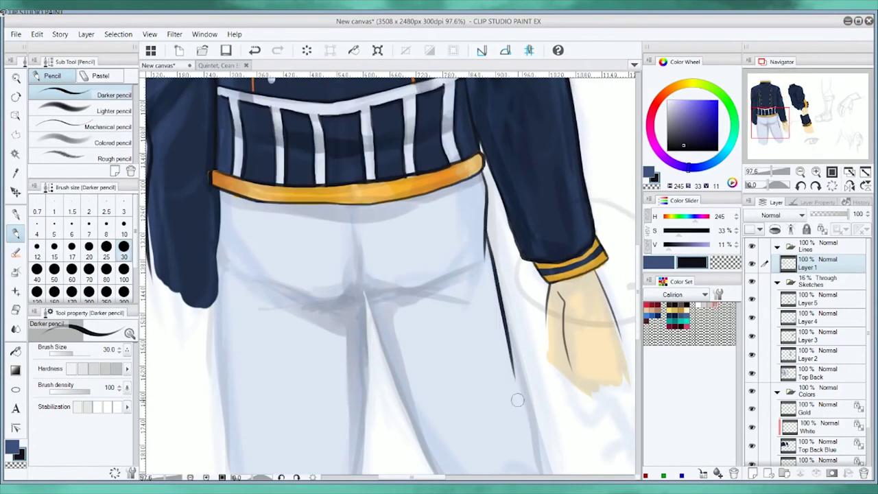
# Outline the trousers' right and left edges, crotch, inner legs and a line across the hips
pyautogui.moveTo(486, 241); pyautogui.dragTo(529, 416)
pyautogui.moveTo(466, 274)
pyautogui.mouseDown()
pyautogui.moveTo(359, 295)
pyautogui.moveTo(420, 461)
pyautogui.mouseUp()
pyautogui.moveTo(371, 288)
pyautogui.mouseDown()
pyautogui.moveTo(319, 301)
pyautogui.moveTo(368, 443)
pyautogui.mouseUp()
pyautogui.moveTo(219, 199); pyautogui.dragTo(223, 430)
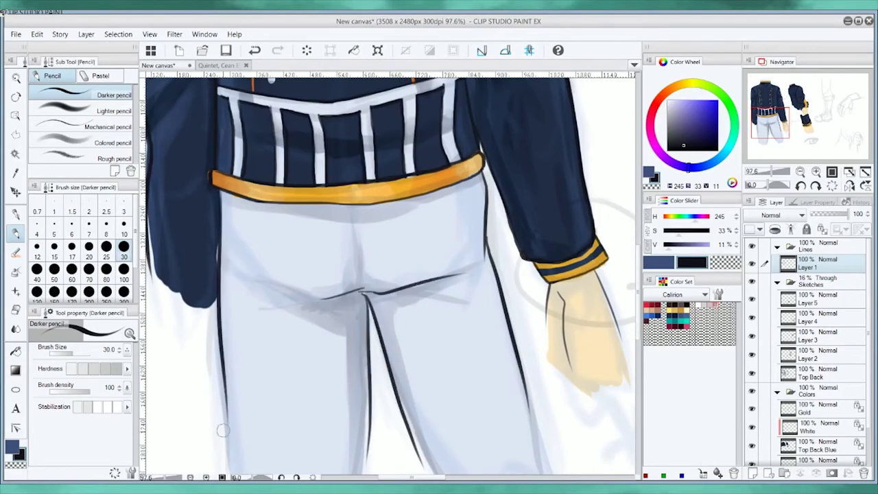
pyautogui.moveTo(247, 280); pyautogui.dragTo(364, 294)
pyautogui.scroll(-5, 458, 356)
pyautogui.scroll(4, 388, 230)
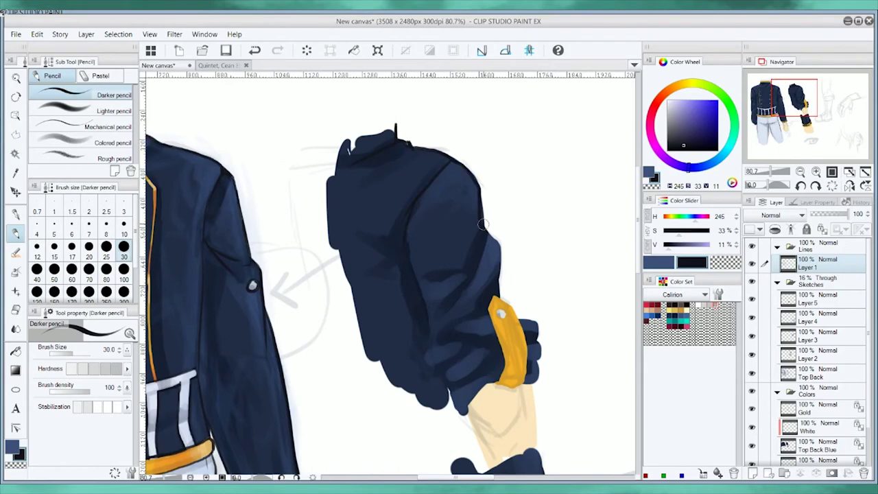
# Fill out the sleeve's right edge in dark blue, then set a light pen colour on the Gold layer for the cuff snap
pyautogui.moveTo(483, 224); pyautogui.dragTo(470, 272)
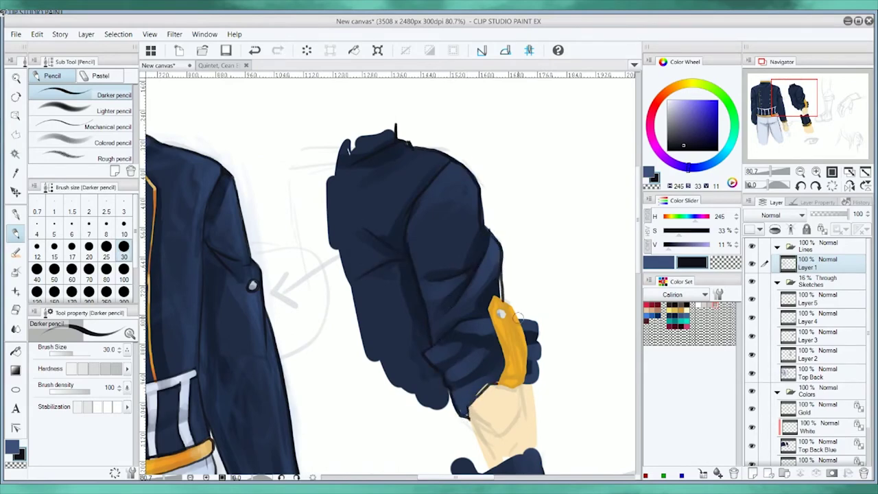
pyautogui.moveTo(533, 390); pyautogui.dragTo(534, 341)
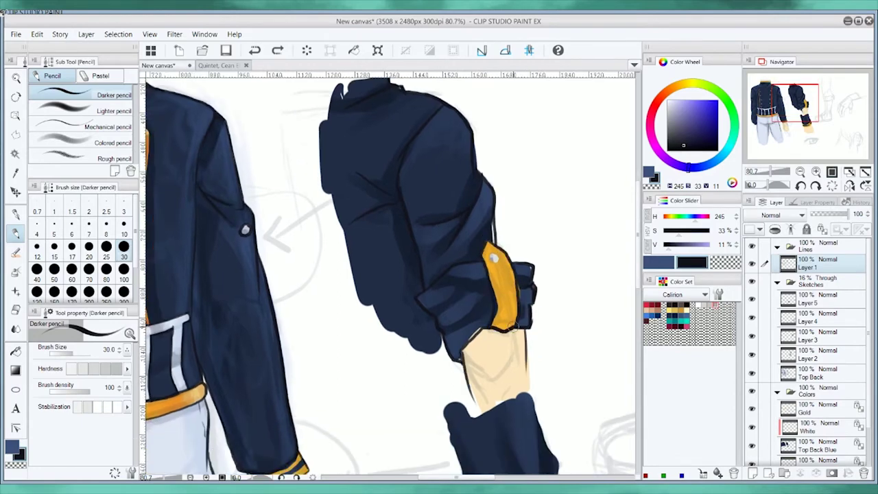
pyautogui.moveTo(515, 321); pyautogui.dragTo(449, 174)
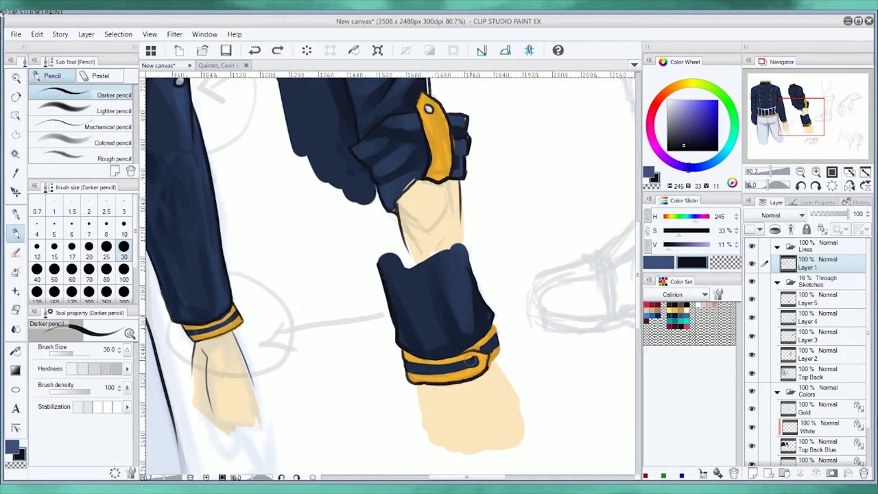
pyautogui.keyDown('ctrl'); pyautogui.keyDown('shift'); pyautogui.click(481, 350); pyautogui.keyUp('shift'); pyautogui.keyUp('ctrl')
pyautogui.keyDown('alt'); pyautogui.click(603, 330); pyautogui.keyUp('alt')
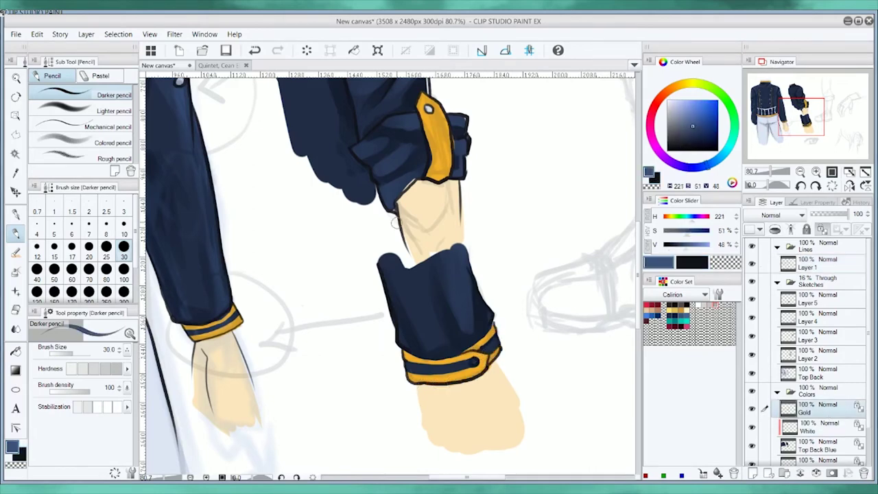
pyautogui.press('p')
# Outline both sides of the hand on Layer 1 and circle a jacket button in red
pyautogui.keyDown('ctrl'); pyautogui.keyDown('shift'); pyautogui.click(473, 362); pyautogui.keyUp('shift'); pyautogui.keyUp('ctrl')
pyautogui.keyDown('alt'); pyautogui.click(474, 361); pyautogui.keyUp('alt')
pyautogui.press('p')
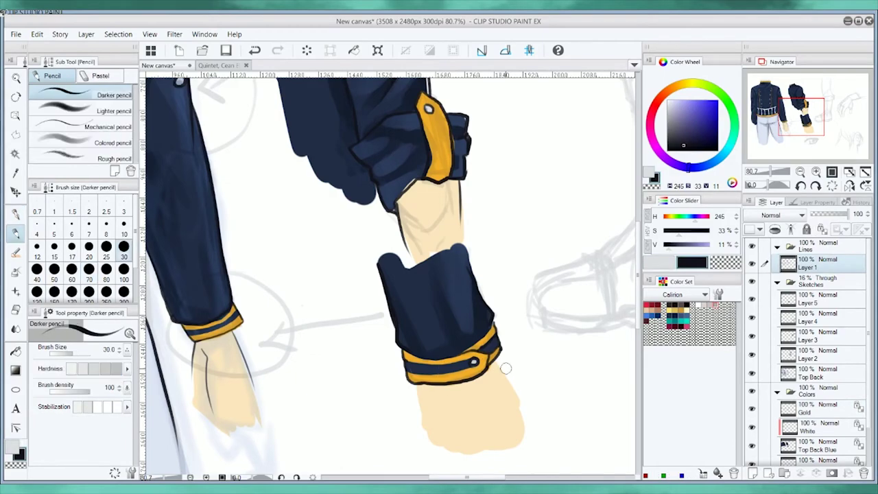
pyautogui.moveTo(495, 356); pyautogui.dragTo(527, 441)
pyautogui.moveTo(480, 384); pyautogui.dragTo(461, 338)
pyautogui.moveTo(401, 341); pyautogui.dragTo(414, 411)
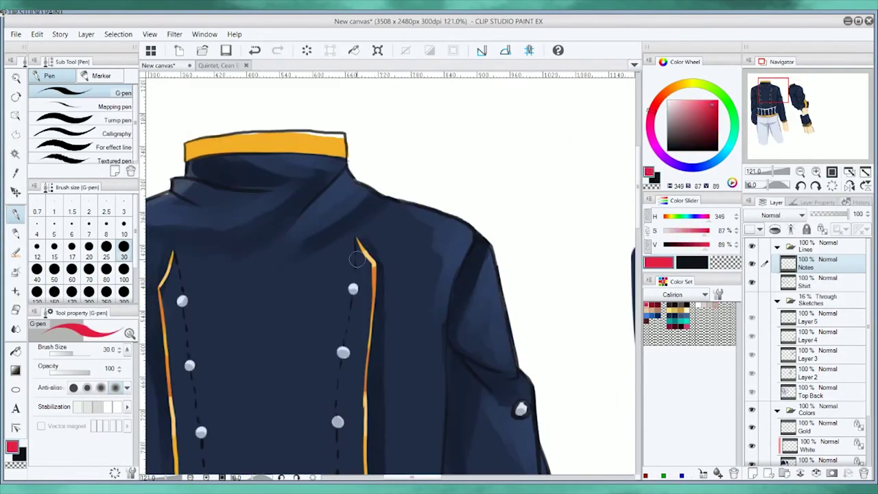
pyautogui.moveTo(357, 266)
pyautogui.mouseDown()
pyautogui.moveTo(352, 282)
pyautogui.moveTo(465, 176)
pyautogui.mouseUp()
# Draw a red arrow from the circled button, write 'Snap buttons' and sketch a second snap
pyautogui.moveTo(499, 126); pyautogui.dragTo(408, 201)
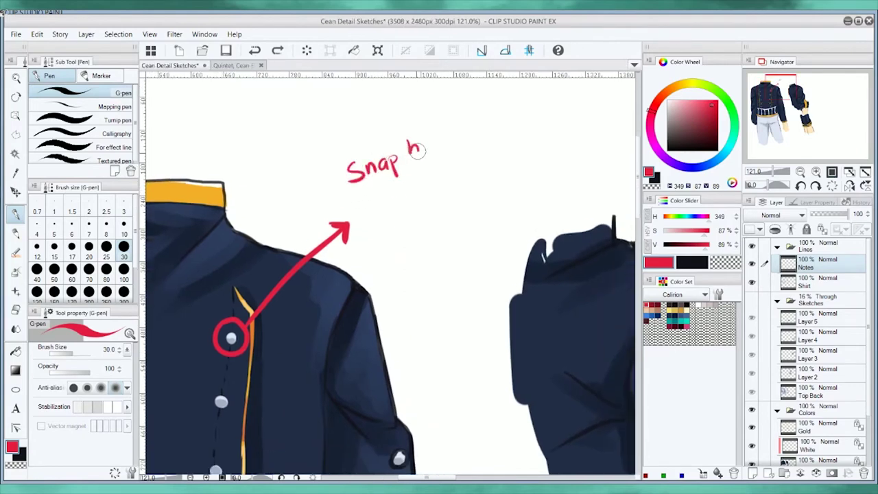
pyautogui.moveTo(419, 150); pyautogui.dragTo(438, 147)
pyautogui.moveTo(428, 139); pyautogui.dragTo(447, 139)
pyautogui.moveTo(444, 145); pyautogui.dragTo(461, 135)
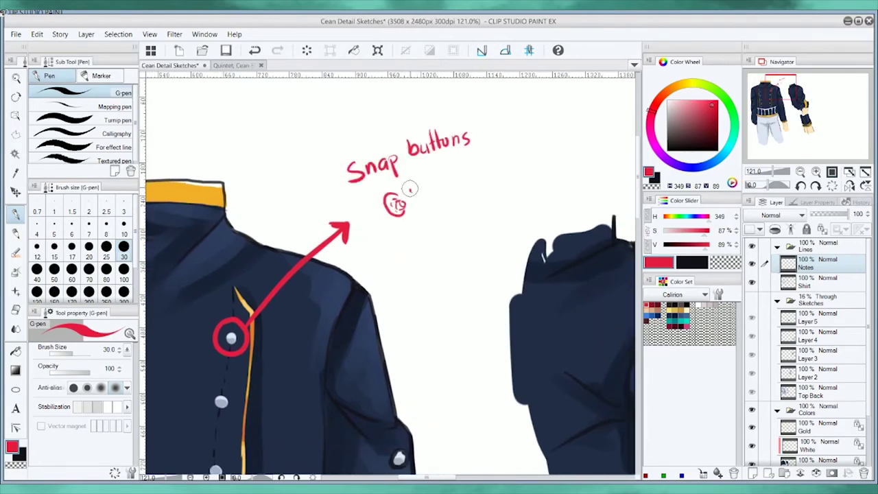
pyautogui.moveTo(410, 187); pyautogui.dragTo(413, 200)
pyautogui.scroll(3, 373, 185)
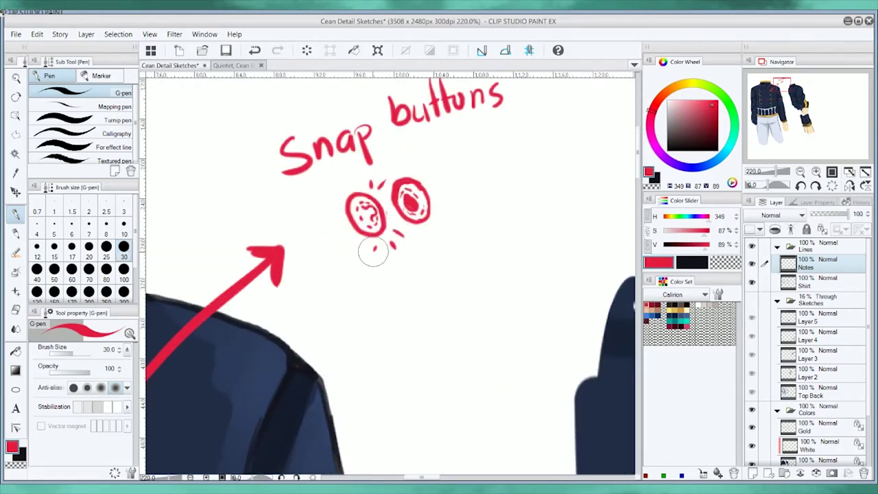
pyautogui.scroll(-3, 372, 253)
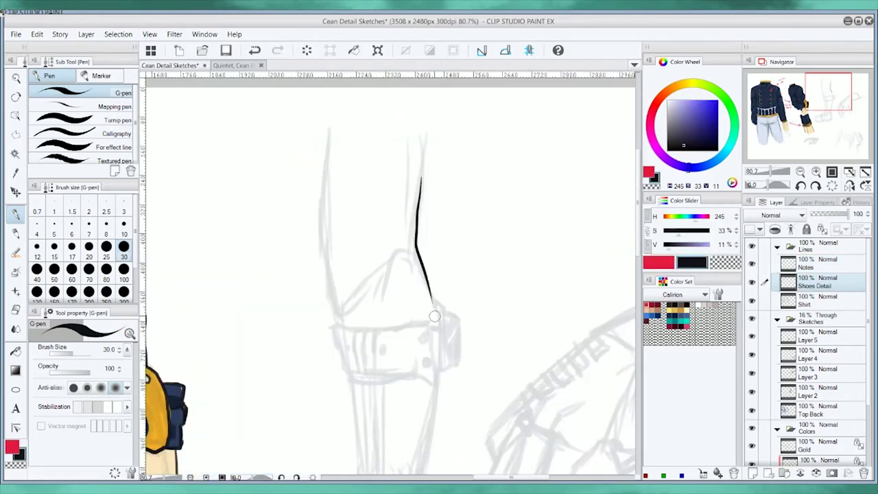
# Undo the last note stroke and draw the boot's right and left contour lines in pencil
pyautogui.press('p')
pyautogui.hotkey('ctrl', 'z')
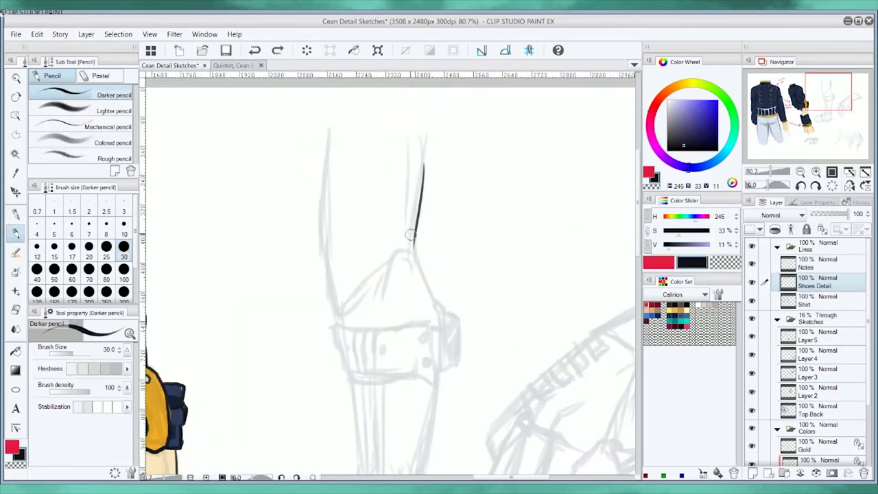
pyautogui.moveTo(409, 234); pyautogui.dragTo(420, 274)
pyautogui.moveTo(322, 137); pyautogui.dragTo(336, 288)
# Mark the boot cuff's rivet as a tall oval and outline the cuff's top and left side
pyautogui.scroll(3, 336, 288)
pyautogui.moveTo(370, 245)
pyautogui.mouseDown()
pyautogui.moveTo(388, 243)
pyautogui.moveTo(377, 330)
pyautogui.mouseUp()
pyautogui.hotkey('ctrl', 'z')
pyautogui.moveTo(385, 264); pyautogui.dragTo(385, 265)
pyautogui.moveTo(386, 306); pyautogui.dragTo(386, 312)
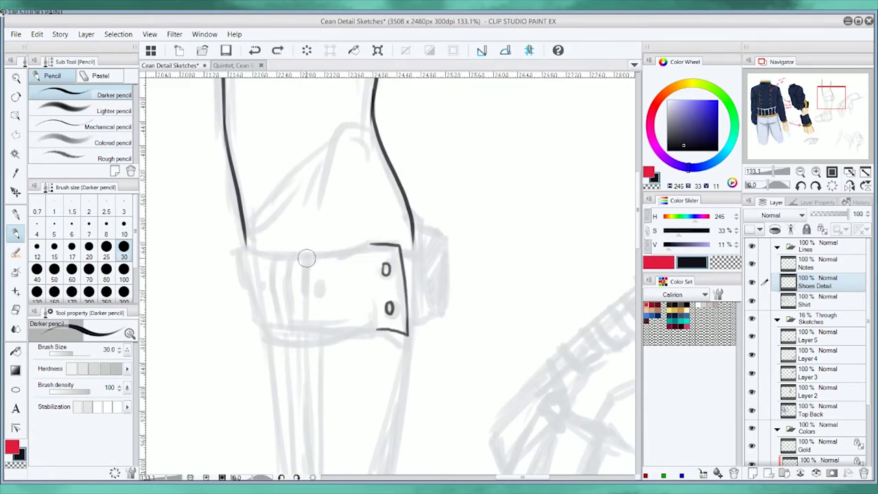
pyautogui.moveTo(245, 247); pyautogui.dragTo(340, 252)
pyautogui.moveTo(238, 241)
pyautogui.mouseDown()
pyautogui.moveTo(240, 312)
pyautogui.moveTo(340, 346)
pyautogui.moveTo(248, 310)
pyautogui.moveTo(369, 333)
pyautogui.mouseUp()
pyautogui.hotkey('ctrl', 'z')
# Draw the boot cuff's bottom edge, right side and a vertical seam down to the bottom
pyautogui.hotkey('ctrl', 'z')
pyautogui.hotkey('ctrl', 'z')
pyautogui.moveTo(295, 328); pyautogui.dragTo(376, 327)
pyautogui.hotkey('ctrl', 'z')
pyautogui.moveTo(414, 234); pyautogui.dragTo(414, 352)
pyautogui.moveTo(270, 259)
pyautogui.mouseDown()
pyautogui.moveTo(279, 328)
pyautogui.moveTo(280, 276)
pyautogui.moveTo(289, 329)
pyautogui.mouseUp()
pyautogui.hotkey('ctrl', 'z')
pyautogui.moveTo(261, 255); pyautogui.dragTo(270, 313)
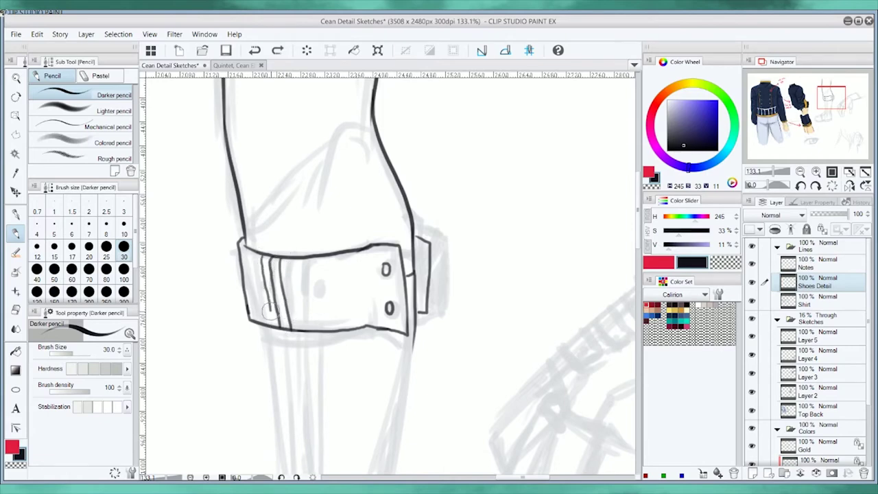
pyautogui.moveTo(254, 281); pyautogui.dragTo(255, 291)
pyautogui.scroll(-2, 288, 275)
pyautogui.moveTo(371, 210); pyautogui.dragTo(374, 251)
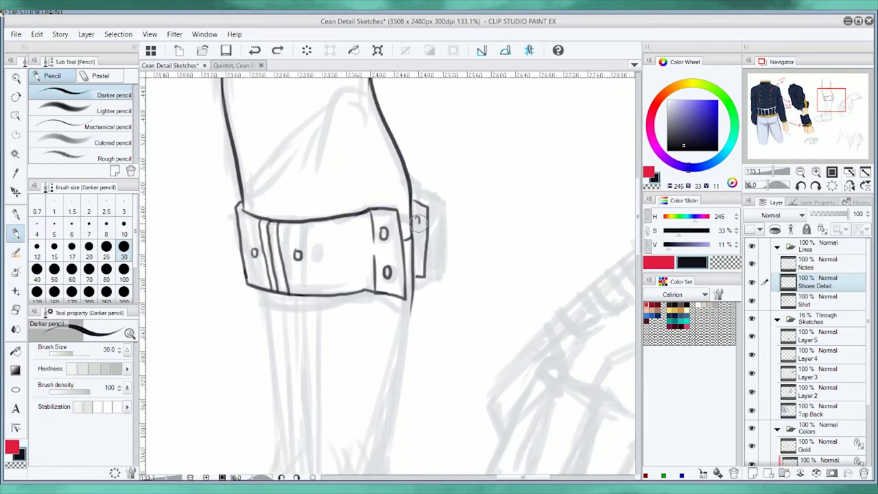
# Draw the leg's right contour and curve the left contour down into the foot and sole
pyautogui.scroll(-2, 417, 253)
pyautogui.scroll(-5, 412, 206)
pyautogui.moveTo(409, 171); pyautogui.dragTo(392, 363)
pyautogui.scroll(-10, 395, 274)
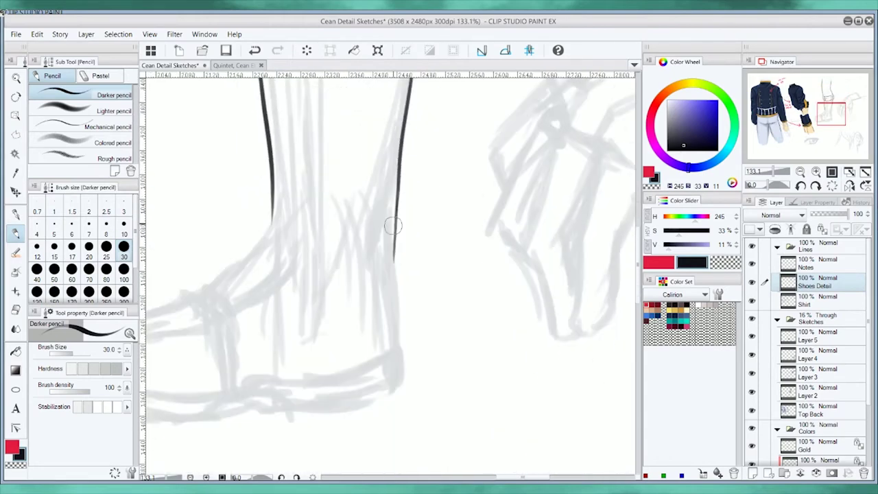
pyautogui.moveTo(396, 192)
pyautogui.mouseDown()
pyautogui.moveTo(403, 322)
pyautogui.moveTo(502, 369)
pyautogui.mouseUp()
pyautogui.moveTo(372, 233)
pyautogui.mouseDown()
pyautogui.moveTo(255, 313)
pyautogui.moveTo(197, 396)
pyautogui.moveTo(267, 429)
pyautogui.mouseUp()
pyautogui.scroll(-2, 267, 429)
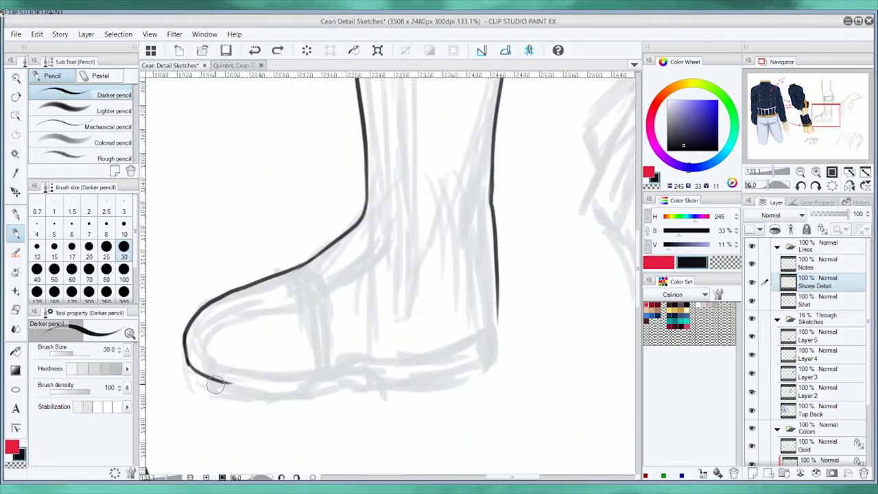
pyautogui.moveTo(206, 378); pyautogui.dragTo(381, 361)
pyautogui.moveTo(322, 374)
pyautogui.mouseDown()
pyautogui.moveTo(491, 352)
pyautogui.moveTo(499, 309)
pyautogui.mouseUp()
pyautogui.scroll(-1, 188, 360)
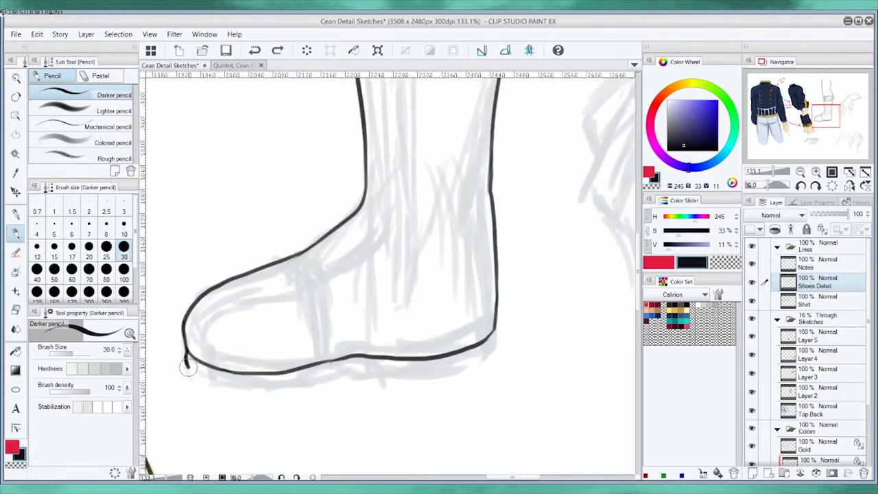
# Add a second sole line from toe to heel and refine the heel's back contour
pyautogui.moveTo(186, 366); pyautogui.dragTo(312, 378)
pyautogui.moveTo(404, 374); pyautogui.dragTo(495, 338)
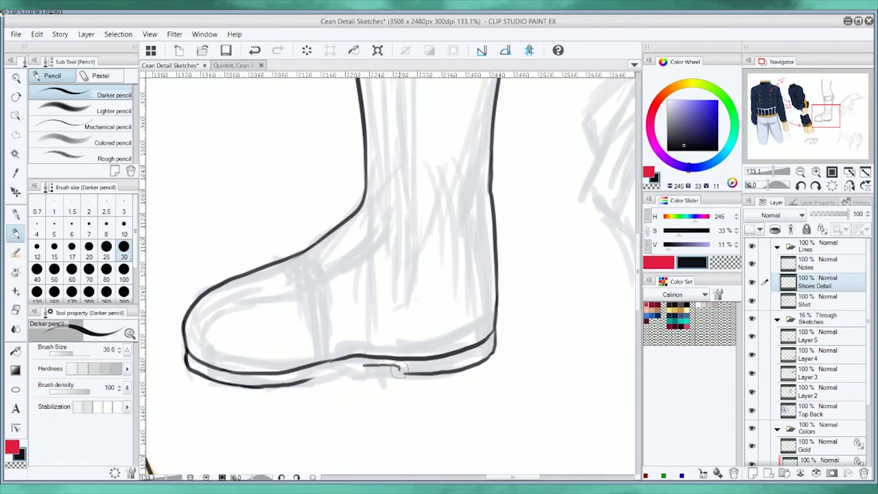
pyautogui.moveTo(311, 385); pyautogui.dragTo(370, 363)
pyautogui.scroll(3, 394, 367)
pyautogui.moveTo(387, 153); pyautogui.dragTo(398, 324)
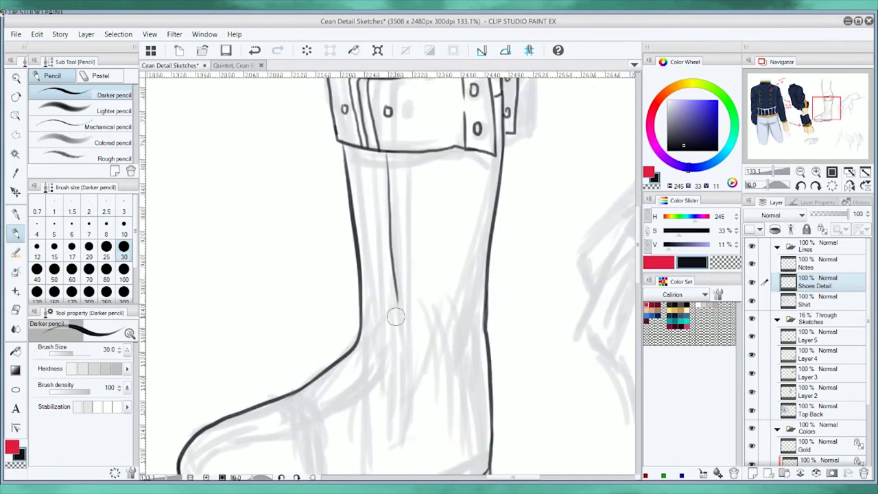
pyautogui.scroll(-1, 398, 324)
pyautogui.moveTo(402, 206); pyautogui.dragTo(415, 329)
pyautogui.scroll(5, 418, 347)
# Clean up stray strokes near the cuff and draw a strap line across the toe
pyautogui.moveTo(370, 126); pyautogui.dragTo(401, 405)
pyautogui.moveTo(388, 129); pyautogui.dragTo(397, 186)
pyautogui.hotkey('ctrl', 'z')
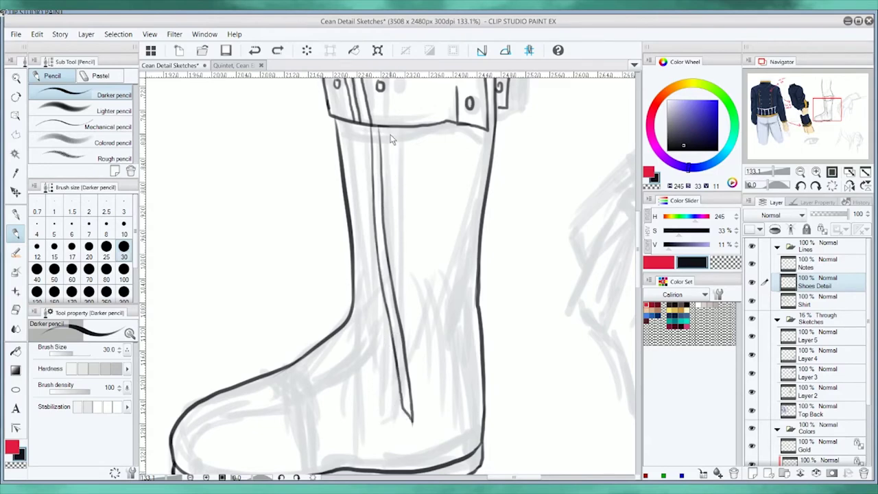
pyautogui.scroll(-6, 391, 137)
pyautogui.moveTo(314, 395)
pyautogui.mouseDown()
pyautogui.moveTo(282, 285)
pyautogui.moveTo(327, 391)
pyautogui.mouseUp()
pyautogui.moveTo(291, 318)
pyautogui.mouseDown()
pyautogui.moveTo(188, 382)
pyautogui.moveTo(189, 394)
pyautogui.moveTo(386, 262)
pyautogui.mouseUp()
pyautogui.hotkey('ctrl', 'z')
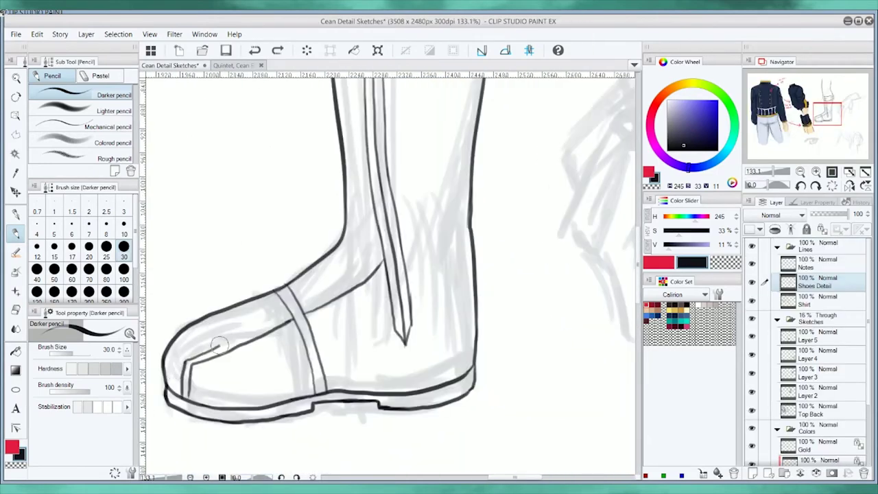
# Erase and redraw the leg's old right contour, then begin the glove cuff lines across the wrist
pyautogui.moveTo(377, 250); pyautogui.dragTo(325, 326)
pyautogui.press('e')
pyautogui.moveTo(428, 164); pyautogui.dragTo(426, 322)
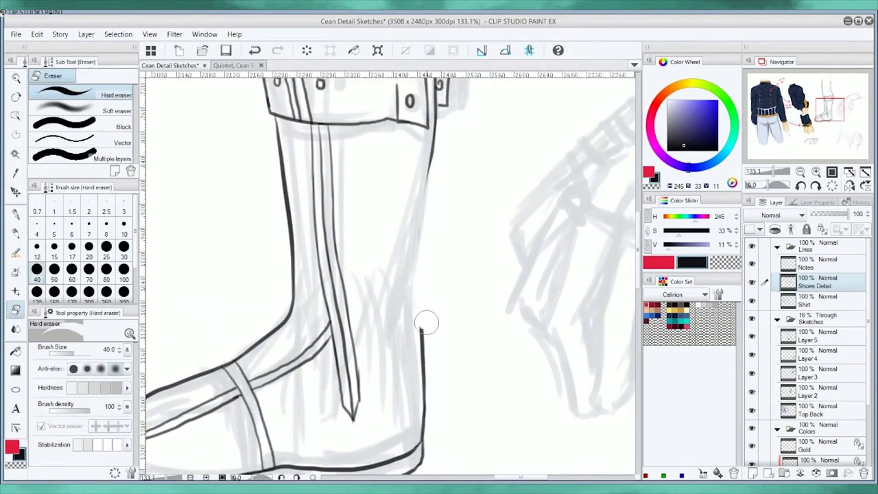
pyautogui.press('p')
pyautogui.press('p')
pyautogui.moveTo(431, 137)
pyautogui.mouseDown()
pyautogui.moveTo(409, 295)
pyautogui.moveTo(420, 398)
pyautogui.mouseUp()
pyautogui.scroll(-3, 420, 384)
pyautogui.moveTo(411, 281); pyautogui.dragTo(416, 408)
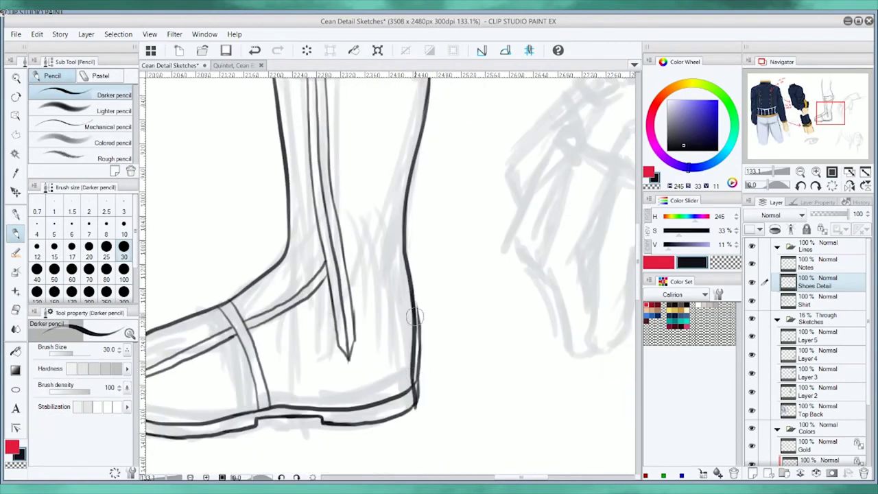
pyautogui.press('e')
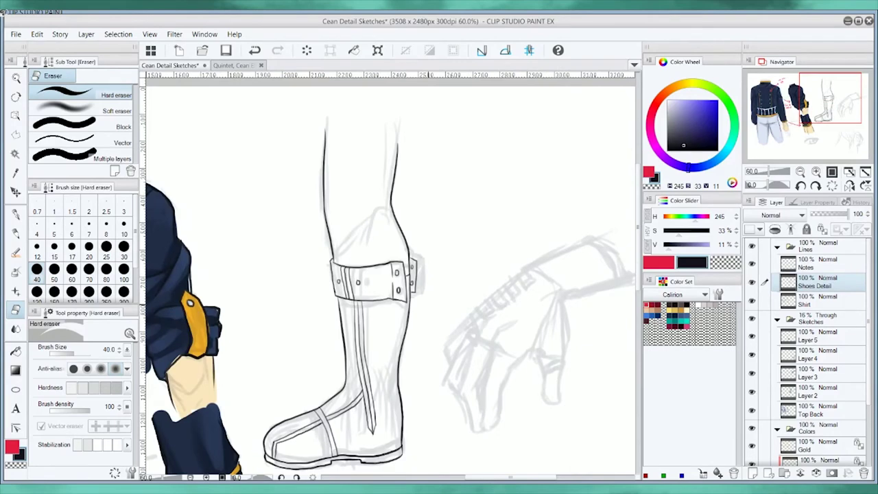
pyautogui.moveTo(361, 256)
pyautogui.mouseDown()
pyautogui.moveTo(385, 221)
pyautogui.moveTo(449, 225)
pyautogui.mouseUp()
pyautogui.moveTo(299, 199)
pyautogui.mouseDown()
pyautogui.moveTo(377, 158)
pyautogui.moveTo(445, 204)
pyautogui.mouseUp()
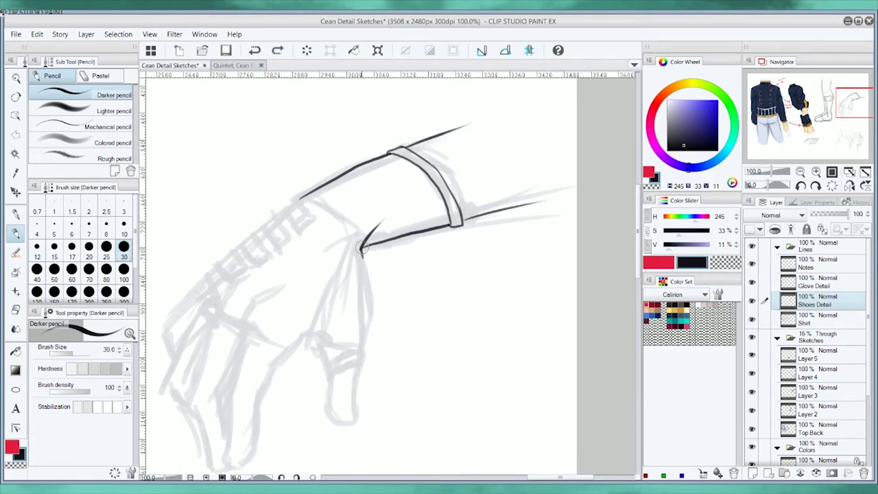
# Ink the hand's edge, the glove cuff band and the first finger down to its hooked tip
pyautogui.moveTo(363, 251); pyautogui.dragTo(364, 360)
pyautogui.scroll(1, 324, 358)
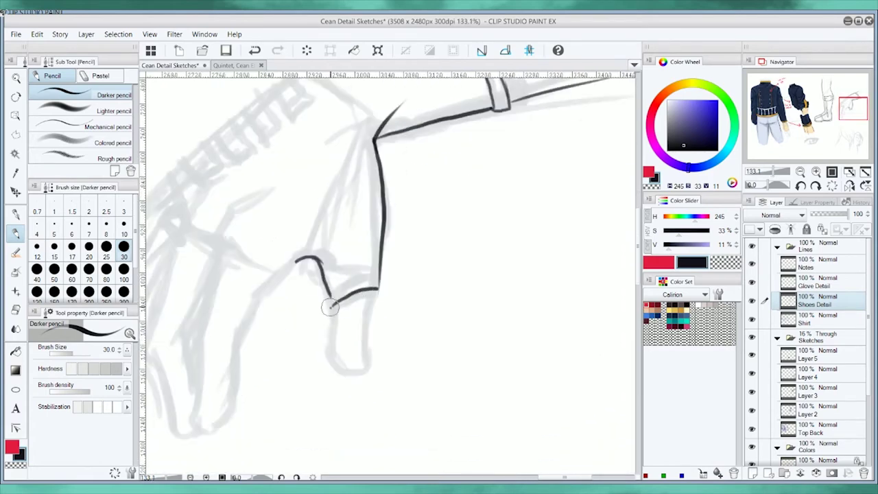
pyautogui.moveTo(331, 291); pyautogui.dragTo(379, 283)
pyautogui.moveTo(331, 315)
pyautogui.mouseDown()
pyautogui.moveTo(379, 294)
pyautogui.moveTo(460, 316)
pyautogui.mouseUp()
pyautogui.moveTo(375, 280)
pyautogui.mouseDown()
pyautogui.moveTo(345, 314)
pyautogui.moveTo(300, 446)
pyautogui.mouseUp()
pyautogui.moveTo(337, 228)
pyautogui.mouseDown()
pyautogui.moveTo(294, 302)
pyautogui.moveTo(274, 446)
pyautogui.moveTo(292, 450)
pyautogui.moveTo(314, 425)
pyautogui.mouseUp()
# Ink the next finger's outline as a longer line, undoing the misplaced strokes
pyautogui.moveTo(263, 263)
pyautogui.mouseDown()
pyautogui.moveTo(235, 361)
pyautogui.moveTo(237, 348)
pyautogui.moveTo(257, 410)
pyautogui.mouseUp()
pyautogui.hotkey('ctrl', 'z')
pyautogui.hotkey('ctrl', 'z')
pyautogui.moveTo(256, 269)
pyautogui.mouseDown()
pyautogui.moveTo(267, 361)
pyautogui.moveTo(249, 444)
pyautogui.mouseUp()
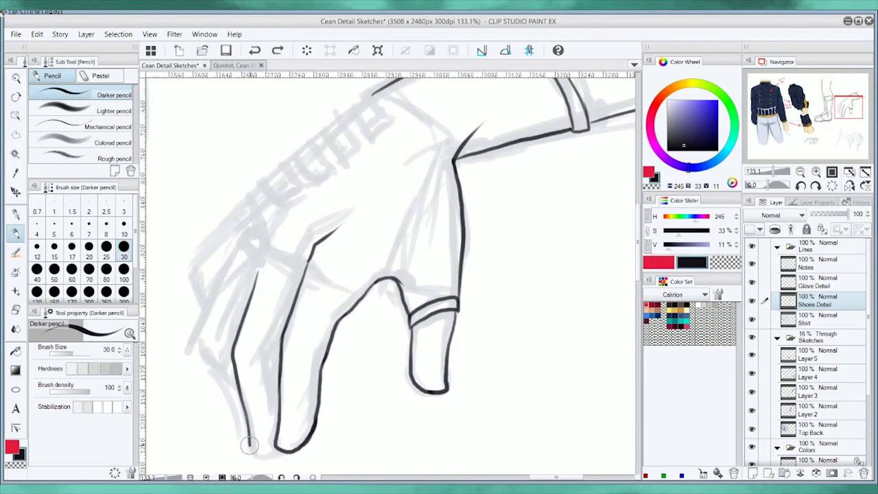
pyautogui.moveTo(278, 221); pyautogui.dragTo(351, 223)
pyautogui.moveTo(317, 238)
pyautogui.mouseDown()
pyautogui.moveTo(308, 251)
pyautogui.moveTo(296, 244)
pyautogui.moveTo(269, 310)
pyautogui.moveTo(260, 379)
pyautogui.moveTo(261, 328)
pyautogui.mouseUp()
pyautogui.hotkey('ctrl', 'z')
pyautogui.hotkey('ctrl', 'z')
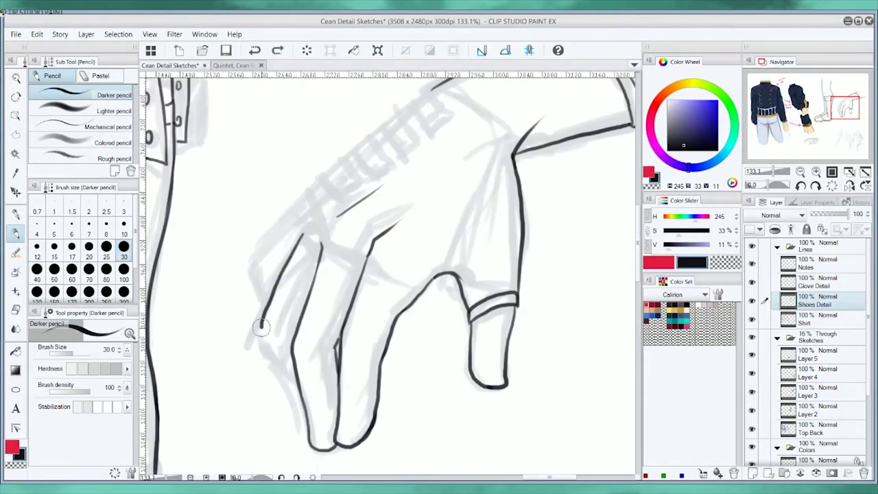
# Redraw the bent line beside the left finger, undoing unsuccessful tries
pyautogui.hotkey('ctrl', 'z')
pyautogui.hotkey('ctrl', 'z')
pyautogui.moveTo(306, 232)
pyautogui.mouseDown()
pyautogui.moveTo(261, 341)
pyautogui.moveTo(272, 361)
pyautogui.mouseUp()
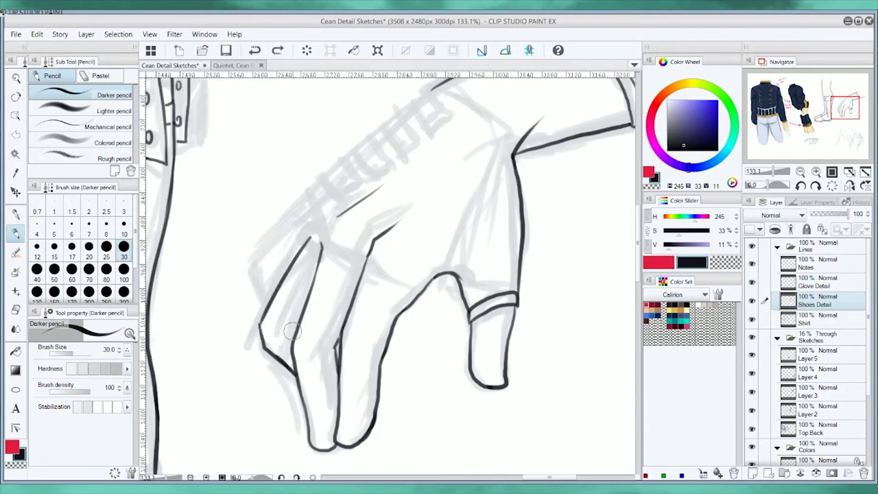
pyautogui.moveTo(292, 332); pyautogui.dragTo(257, 400)
pyautogui.moveTo(272, 275); pyautogui.dragTo(233, 363)
pyautogui.hotkey('ctrl', 'z')
pyautogui.moveTo(240, 288); pyautogui.dragTo(216, 308)
pyautogui.moveTo(357, 192); pyautogui.dragTo(247, 295)
pyautogui.hotkey('ctrl', 'z')
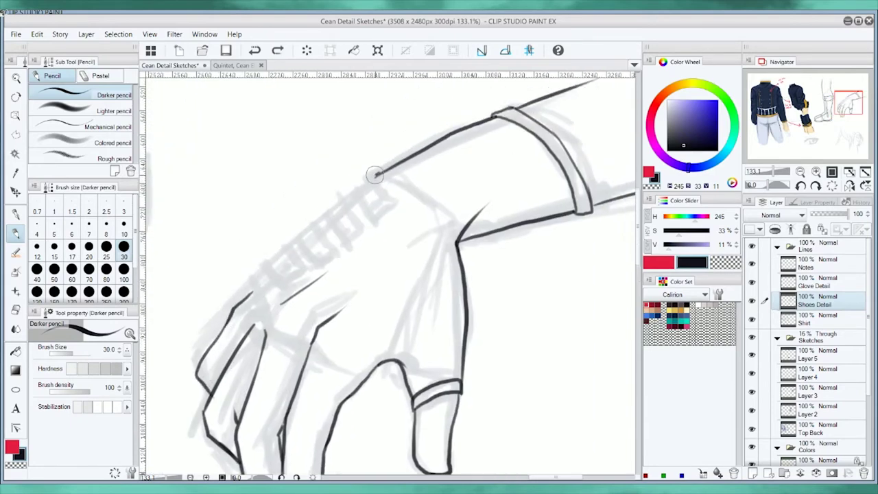
# Ink the back of the hand down to the left finger with a short extra stroke
pyautogui.moveTo(374, 175); pyautogui.dragTo(237, 303)
pyautogui.moveTo(247, 350); pyautogui.dragTo(234, 302)
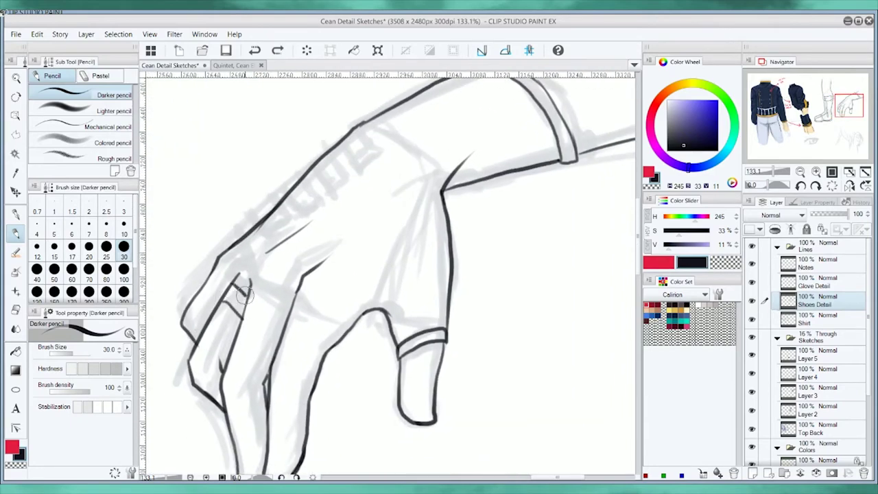
pyautogui.moveTo(295, 281); pyautogui.dragTo(295, 257)
pyautogui.moveTo(240, 261); pyautogui.dragTo(228, 229)
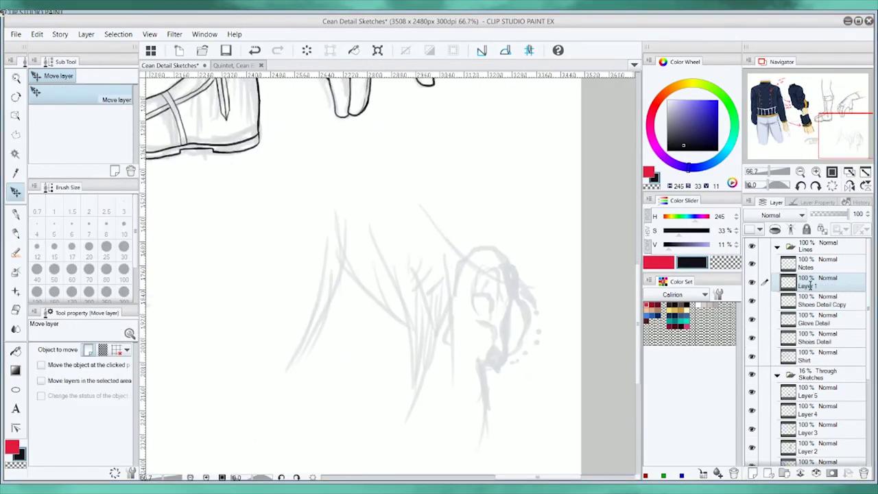
# Ink the hair strands over the grey sketch with the Darker pencil
pyautogui.press('p')
pyautogui.scroll(2, 447, 288)
pyautogui.moveTo(402, 138); pyautogui.dragTo(549, 266)
pyautogui.moveTo(442, 117); pyautogui.dragTo(511, 233)
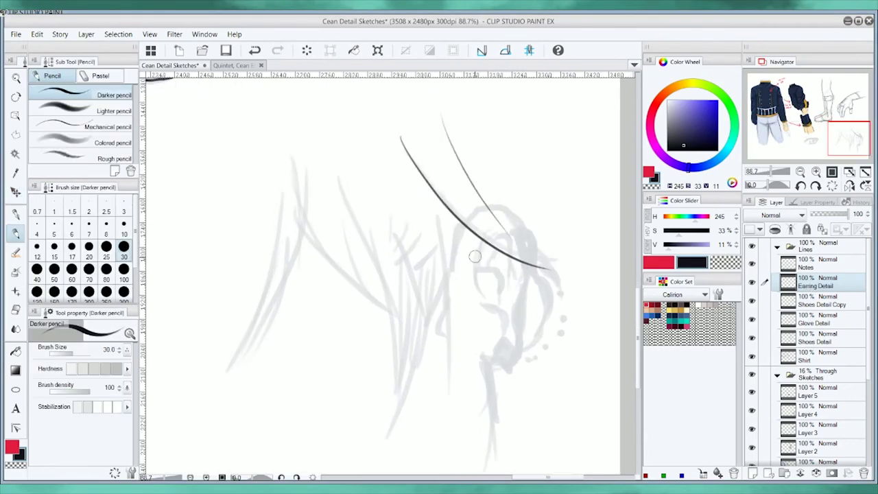
pyautogui.moveTo(296, 142)
pyautogui.mouseDown()
pyautogui.moveTo(360, 313)
pyautogui.moveTo(387, 330)
pyautogui.mouseUp()
pyautogui.hotkey('ctrl', 'z')
pyautogui.moveTo(332, 164); pyautogui.dragTo(395, 315)
pyautogui.moveTo(382, 214); pyautogui.dragTo(387, 383)
pyautogui.moveTo(410, 275)
pyautogui.mouseDown()
pyautogui.moveTo(387, 409)
pyautogui.moveTo(447, 237)
pyautogui.moveTo(439, 321)
pyautogui.mouseUp()
pyautogui.moveTo(449, 302); pyautogui.dragTo(434, 351)
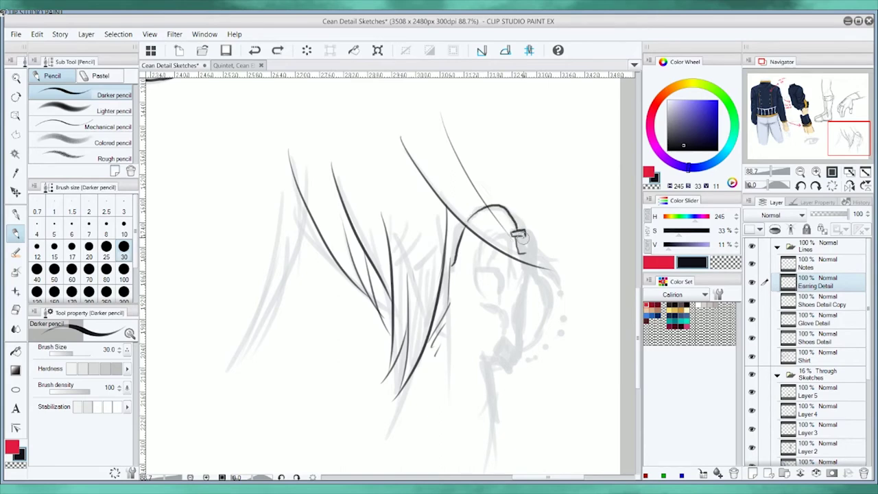
# Ink the ear's outer edge, the diamond-shaped gem and the beaded chain beside the ear
pyautogui.moveTo(522, 255); pyautogui.dragTo(518, 341)
pyautogui.scroll(3, 512, 310)
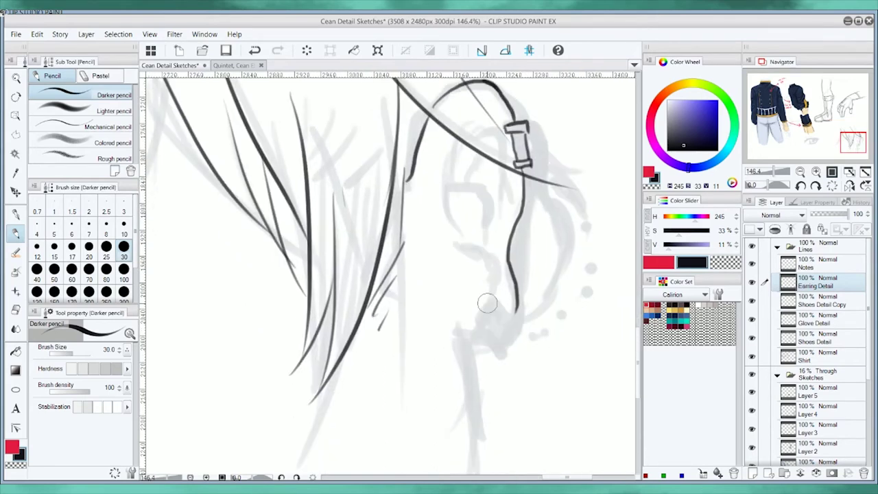
pyautogui.moveTo(491, 294); pyautogui.dragTo(479, 314)
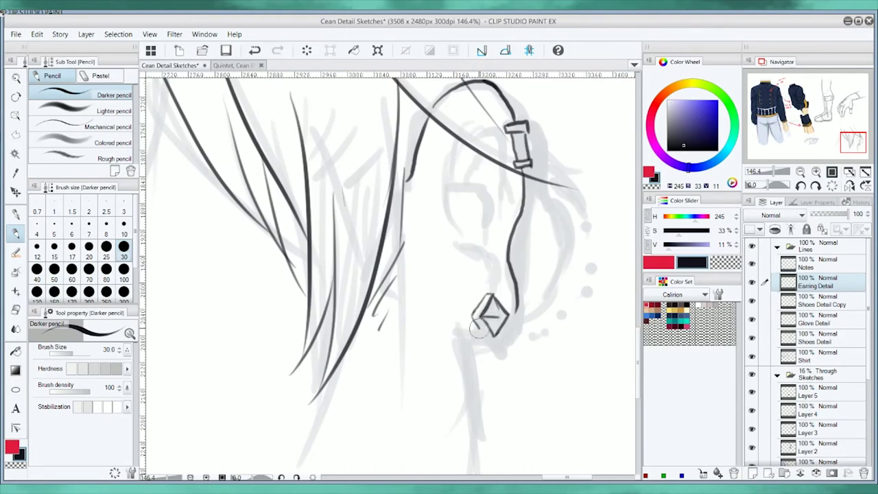
pyautogui.moveTo(473, 335); pyautogui.dragTo(475, 418)
pyautogui.moveTo(540, 163); pyautogui.dragTo(461, 190)
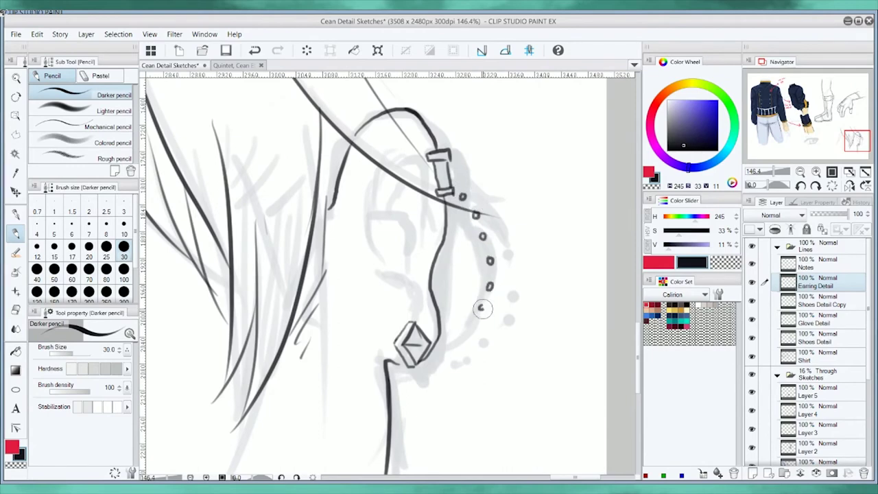
pyautogui.moveTo(461, 202); pyautogui.dragTo(425, 362)
pyautogui.hotkey('ctrl', 'z')
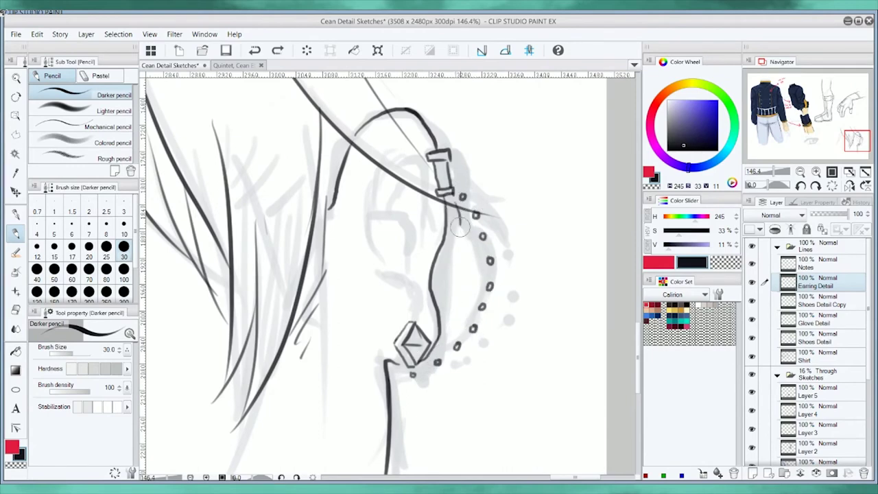
pyautogui.moveTo(463, 204); pyautogui.dragTo(417, 364)
# Ink the inner ear contour and add a few more hair strands
pyautogui.scroll(-1, 475, 217)
pyautogui.moveTo(414, 158); pyautogui.dragTo(404, 269)
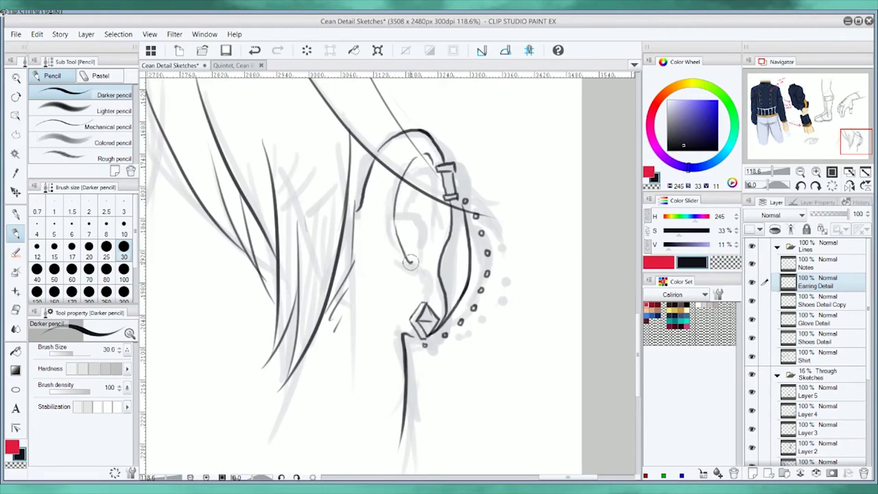
pyautogui.hotkey('ctrl', 'z')
pyautogui.moveTo(395, 229); pyautogui.dragTo(415, 274)
pyautogui.moveTo(350, 208); pyautogui.dragTo(515, 254)
pyautogui.moveTo(312, 156)
pyautogui.mouseDown()
pyautogui.moveTo(241, 360)
pyautogui.moveTo(245, 347)
pyautogui.mouseUp()
pyautogui.hotkey('ctrl', 'z')
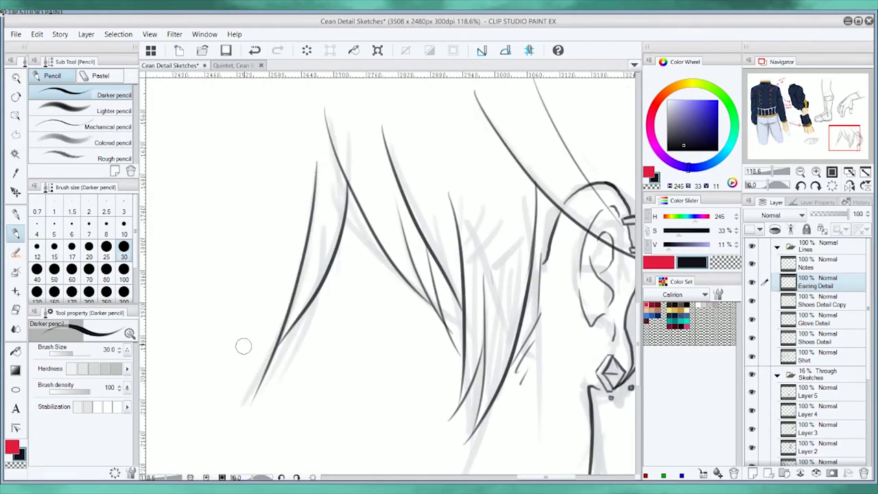
pyautogui.moveTo(319, 207); pyautogui.dragTo(216, 284)
pyautogui.moveTo(488, 260); pyautogui.dragTo(483, 164)
# Move the eye sketch down and to the right with the Move layer tool
pyautogui.scroll(-2, 483, 163)
pyautogui.scroll(1, 309, 275)
pyautogui.press('k')
pyautogui.moveTo(386, 329)
pyautogui.mouseDown()
pyautogui.moveTo(386, 350)
pyautogui.moveTo(414, 350)
pyautogui.mouseUp()
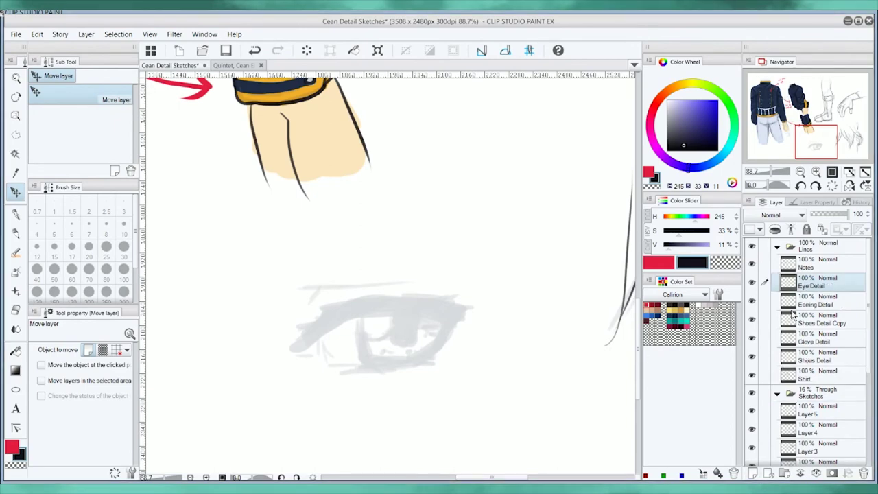
# Ink the heavy upper lash, a short lower lid, the eye crease and the long brow curve
pyautogui.press('p')
pyautogui.moveTo(295, 343)
pyautogui.mouseDown()
pyautogui.moveTo(311, 328)
pyautogui.moveTo(374, 309)
pyautogui.moveTo(397, 315)
pyautogui.moveTo(353, 310)
pyautogui.moveTo(402, 304)
pyautogui.moveTo(318, 309)
pyautogui.moveTo(402, 311)
pyautogui.mouseUp()
pyautogui.moveTo(459, 312)
pyautogui.mouseDown()
pyautogui.moveTo(434, 357)
pyautogui.moveTo(330, 372)
pyautogui.mouseUp()
pyautogui.hotkey('ctrl', 'z')
pyautogui.moveTo(434, 357); pyautogui.dragTo(382, 364)
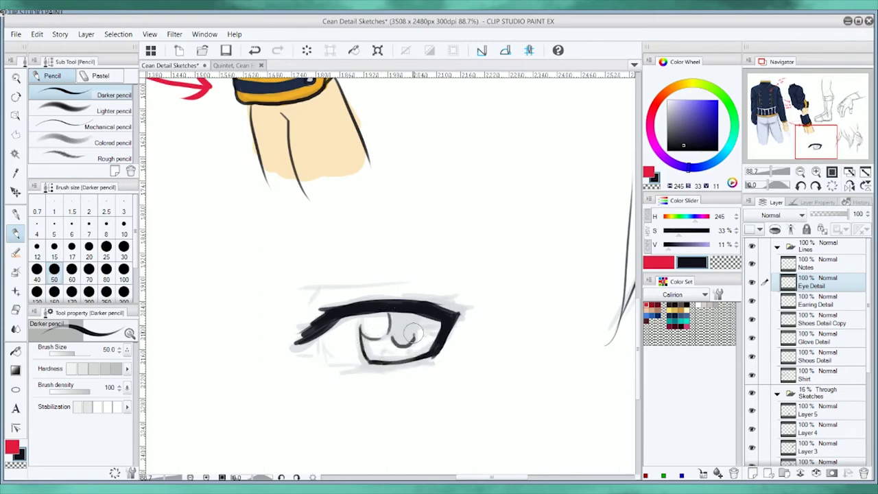
pyautogui.scroll(-1, 362, 353)
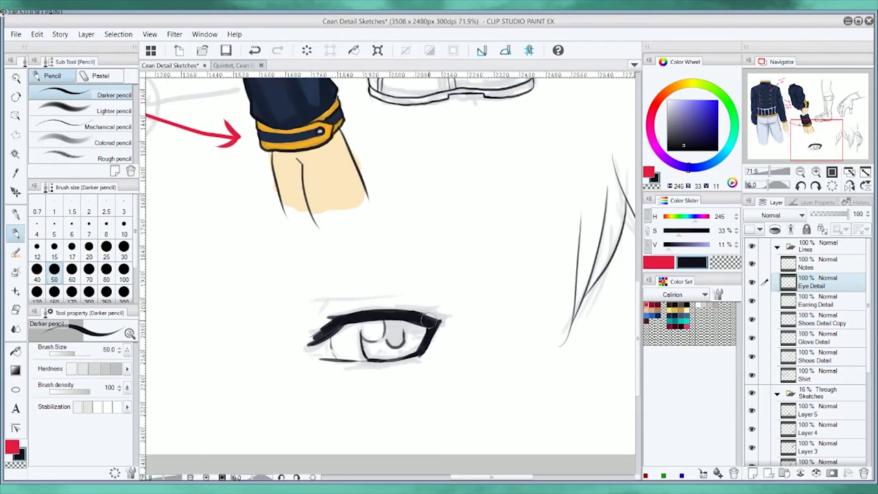
pyautogui.moveTo(330, 302); pyautogui.dragTo(422, 295)
pyautogui.moveTo(308, 278); pyautogui.dragTo(463, 276)
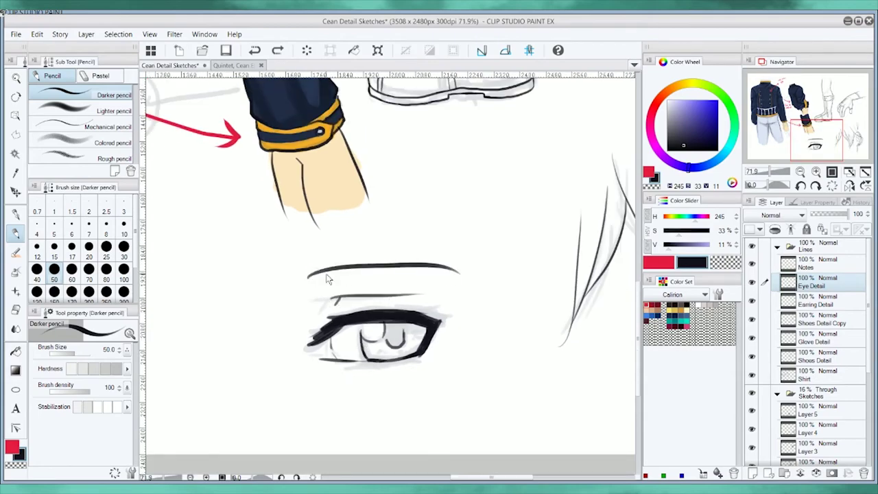
pyautogui.scroll(-3, 484, 203)
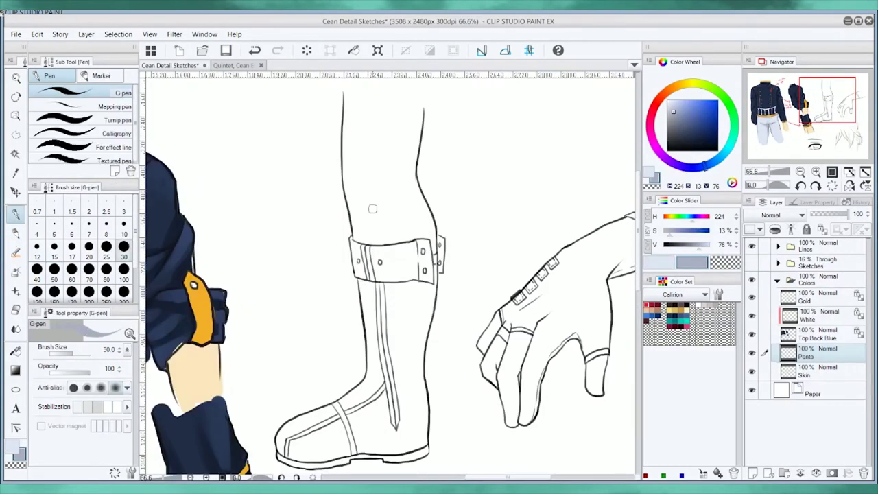
# Enlarge the brush and paint pale blue over the thigh
pyautogui.press(']')
pyautogui.press(']')
pyautogui.press(']')
pyautogui.press(']')
pyautogui.press(']')
pyautogui.moveTo(367, 192)
pyautogui.mouseDown()
pyautogui.moveTo(354, 168)
pyautogui.moveTo(352, 199)
pyautogui.moveTo(386, 249)
pyautogui.moveTo(354, 176)
pyautogui.moveTo(350, 109)
pyautogui.moveTo(376, 261)
pyautogui.moveTo(424, 230)
pyautogui.moveTo(407, 165)
pyautogui.mouseUp()
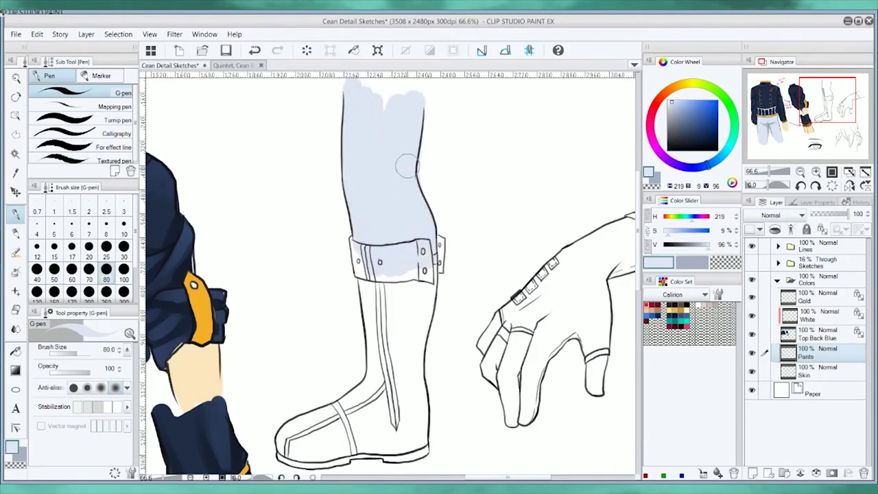
pyautogui.scroll(2, 398, 263)
# On Top Back Blue, paint navy down the leg's left edge and fill the strap at brush size 30
pyautogui.click(817, 334)
pyautogui.keyDown('alt'); pyautogui.click(152, 268); pyautogui.keyUp('alt')
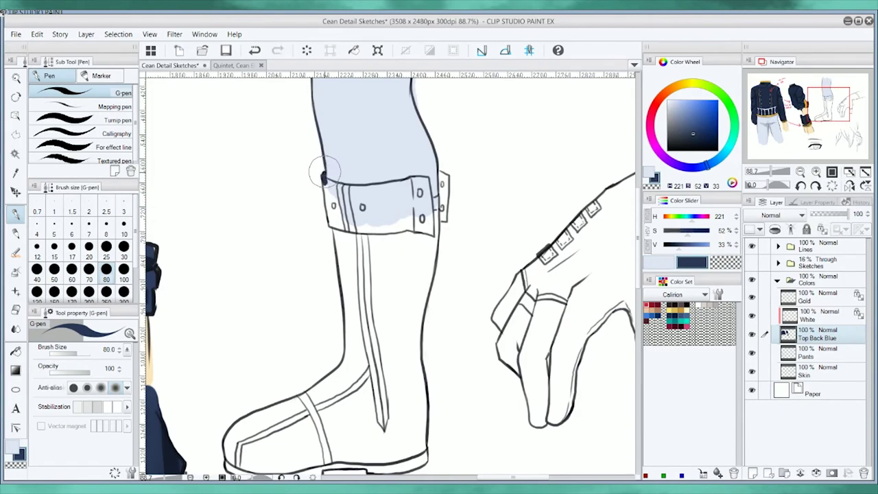
pyautogui.moveTo(325, 170)
pyautogui.mouseDown()
pyautogui.moveTo(330, 226)
pyautogui.moveTo(354, 274)
pyautogui.moveTo(351, 312)
pyautogui.mouseUp()
pyautogui.moveTo(317, 175)
pyautogui.mouseDown()
pyautogui.moveTo(411, 187)
pyautogui.moveTo(336, 206)
pyautogui.moveTo(356, 199)
pyautogui.moveTo(412, 227)
pyautogui.moveTo(415, 192)
pyautogui.moveTo(422, 196)
pyautogui.moveTo(405, 261)
pyautogui.moveTo(358, 302)
pyautogui.moveTo(392, 324)
pyautogui.moveTo(392, 274)
pyautogui.mouseUp()
pyautogui.hotkey('ctrl', 'z')
pyautogui.scroll(3, 388, 254)
pyautogui.moveTo(446, 241); pyautogui.dragTo(456, 240)
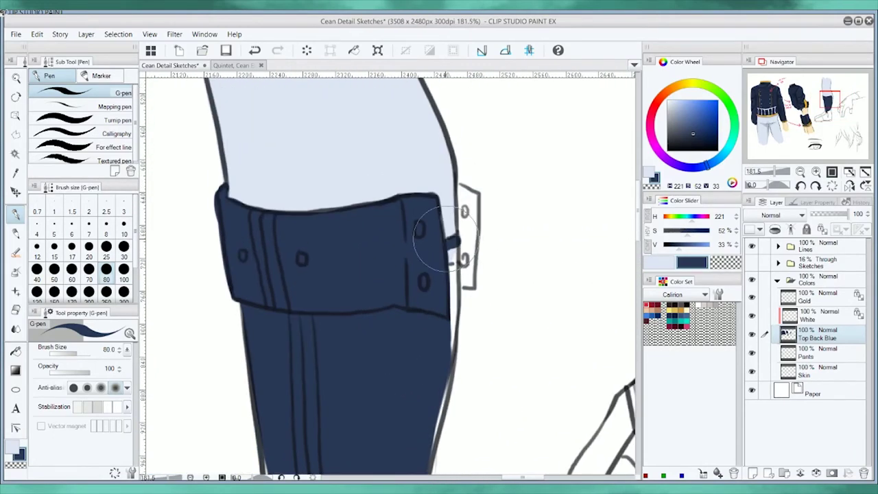
pyautogui.press('[')
pyautogui.press('[')
pyautogui.press('[')
pyautogui.press('[')
pyautogui.press('[')
pyautogui.moveTo(461, 190)
pyautogui.mouseDown()
pyautogui.moveTo(465, 243)
pyautogui.moveTo(460, 181)
pyautogui.moveTo(465, 274)
pyautogui.moveTo(428, 336)
pyautogui.moveTo(412, 408)
pyautogui.mouseUp()
# Fill the shin, ankle, shoe top and toe with navy
pyautogui.scroll(-5, 471, 287)
pyautogui.hscroll(-3, 385, 343)
pyautogui.moveTo(355, 273)
pyautogui.mouseDown()
pyautogui.moveTo(363, 294)
pyautogui.moveTo(330, 294)
pyautogui.moveTo(424, 268)
pyautogui.mouseUp()
pyautogui.scroll(-2, 363, 291)
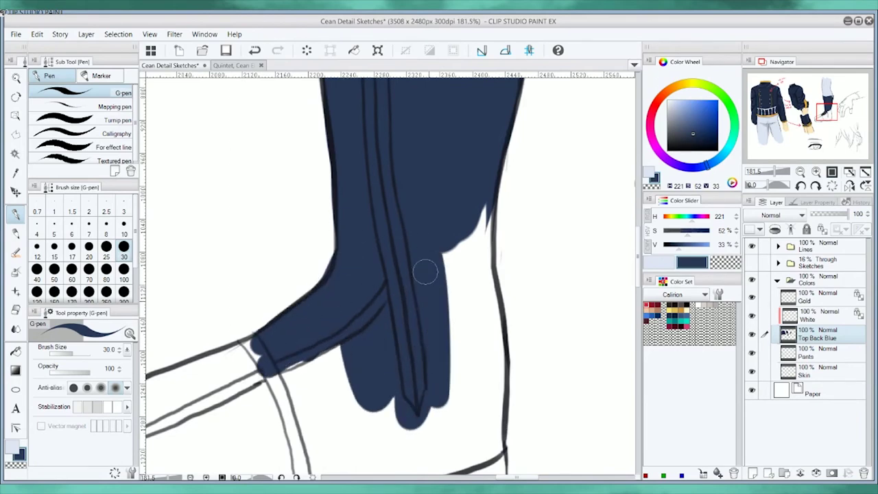
pyautogui.moveTo(473, 206); pyautogui.dragTo(484, 347)
pyautogui.scroll(-2, 431, 265)
pyautogui.moveTo(446, 206)
pyautogui.mouseDown()
pyautogui.moveTo(484, 251)
pyautogui.moveTo(289, 364)
pyautogui.moveTo(454, 376)
pyautogui.moveTo(490, 364)
pyautogui.moveTo(480, 384)
pyautogui.mouseUp()
pyautogui.hscroll(-2, 480, 385)
pyautogui.moveTo(381, 230)
pyautogui.mouseDown()
pyautogui.moveTo(247, 288)
pyautogui.moveTo(221, 329)
pyautogui.moveTo(260, 309)
pyautogui.moveTo(435, 294)
pyautogui.moveTo(219, 377)
pyautogui.moveTo(339, 337)
pyautogui.moveTo(411, 394)
pyautogui.moveTo(274, 408)
pyautogui.moveTo(302, 405)
pyautogui.mouseUp()
pyautogui.scroll(-3, 363, 294)
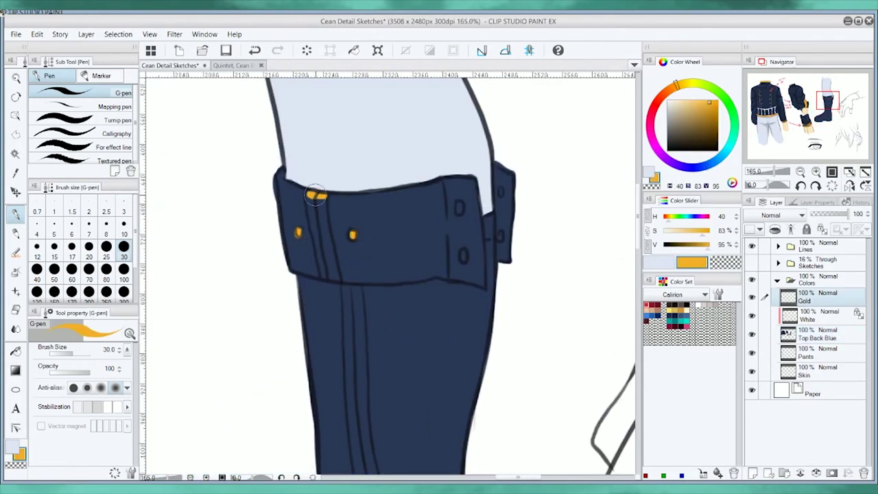
# Paint two gold stripes down the boot cuff and along the boot leg
pyautogui.moveTo(314, 195)
pyautogui.mouseDown()
pyautogui.moveTo(313, 236)
pyautogui.moveTo(328, 235)
pyautogui.mouseUp()
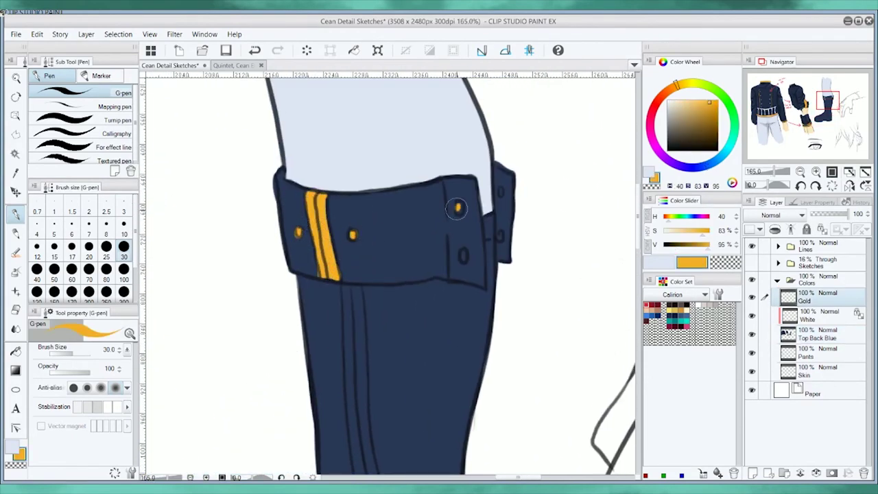
pyautogui.scroll(-2, 499, 235)
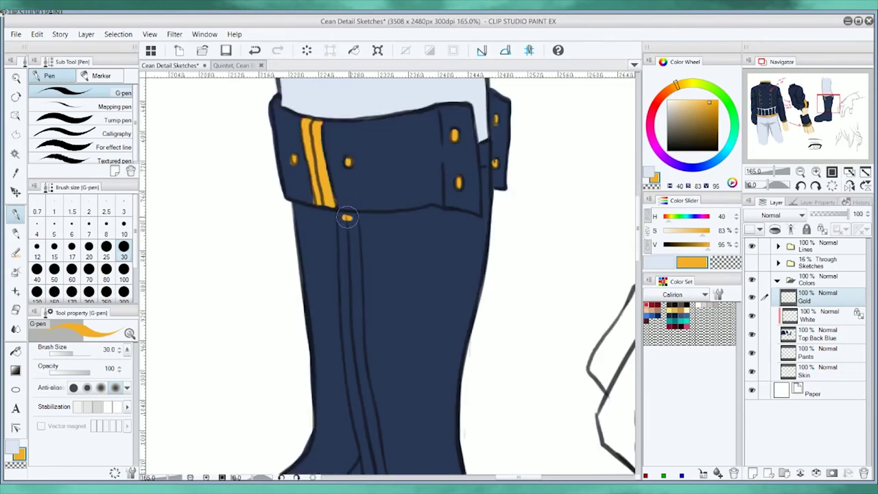
pyautogui.moveTo(341, 209); pyautogui.dragTo(350, 330)
pyautogui.scroll(-2, 351, 330)
pyautogui.moveTo(346, 254); pyautogui.dragTo(363, 425)
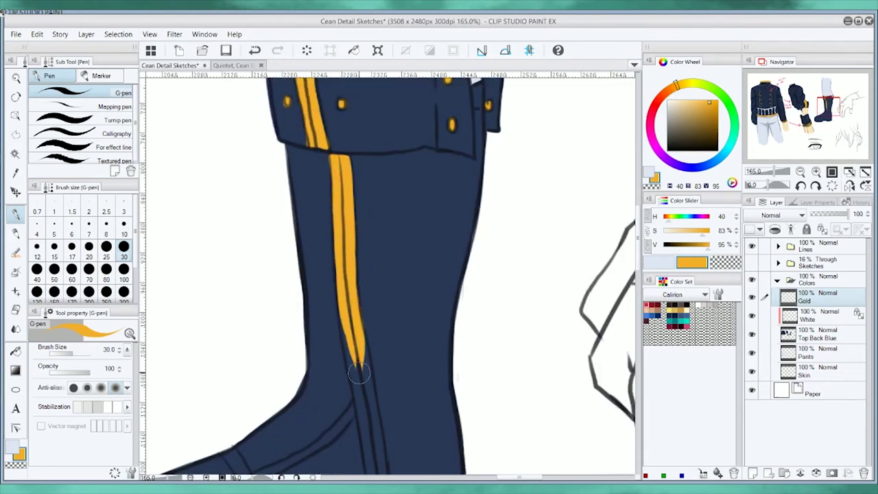
pyautogui.scroll(-1, 350, 309)
pyautogui.moveTo(336, 220); pyautogui.dragTo(353, 309)
pyautogui.moveTo(333, 247); pyautogui.dragTo(371, 363)
pyautogui.moveTo(343, 288)
pyautogui.mouseDown()
pyautogui.moveTo(348, 261)
pyautogui.moveTo(369, 395)
pyautogui.mouseUp()
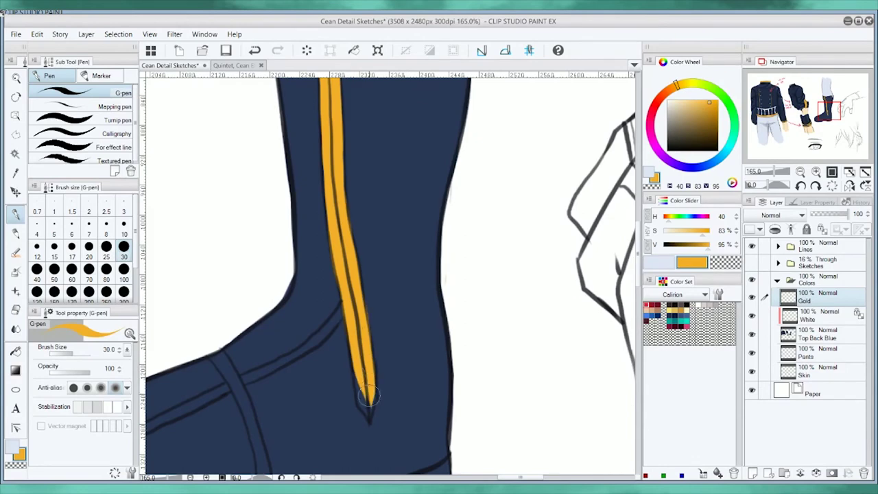
pyautogui.scroll(-2, 314, 271)
pyautogui.hscroll(-2, 315, 271)
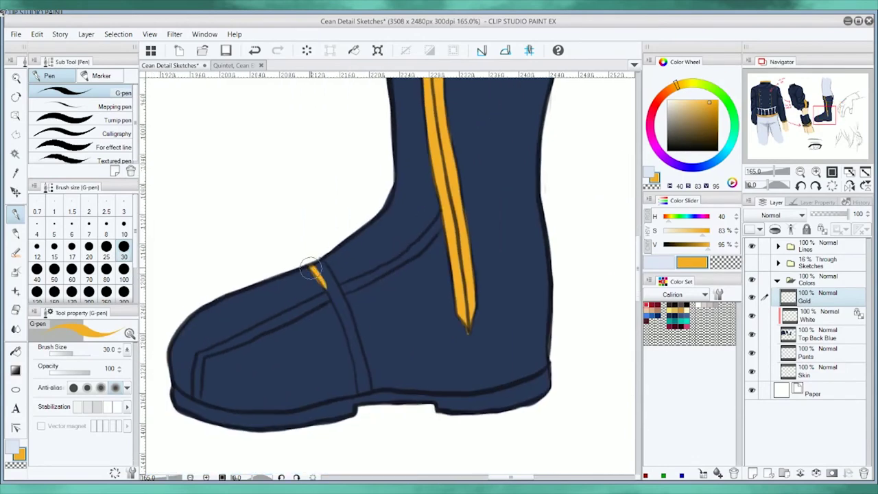
# Extend the gold stripe across the boot strap and along the toe
pyautogui.moveTo(331, 280); pyautogui.dragTo(355, 355)
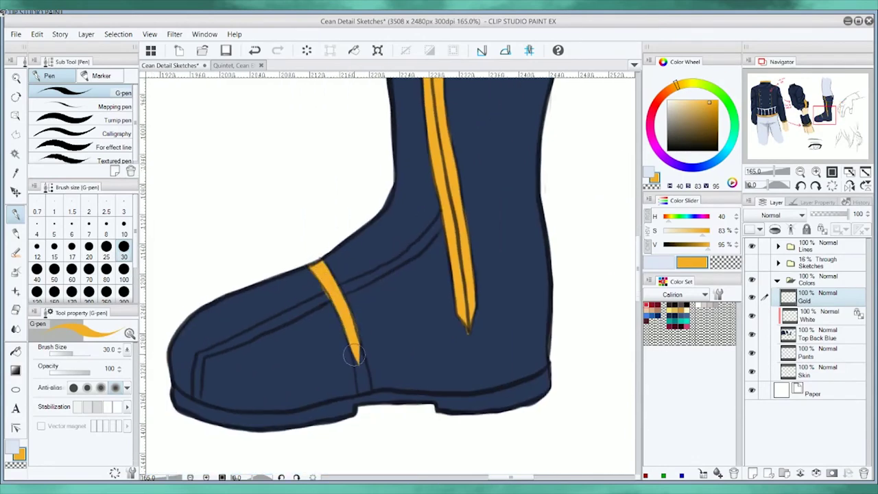
pyautogui.moveTo(197, 394)
pyautogui.mouseDown()
pyautogui.moveTo(198, 355)
pyautogui.moveTo(424, 241)
pyautogui.mouseUp()
pyautogui.scroll(-8, 356, 318)
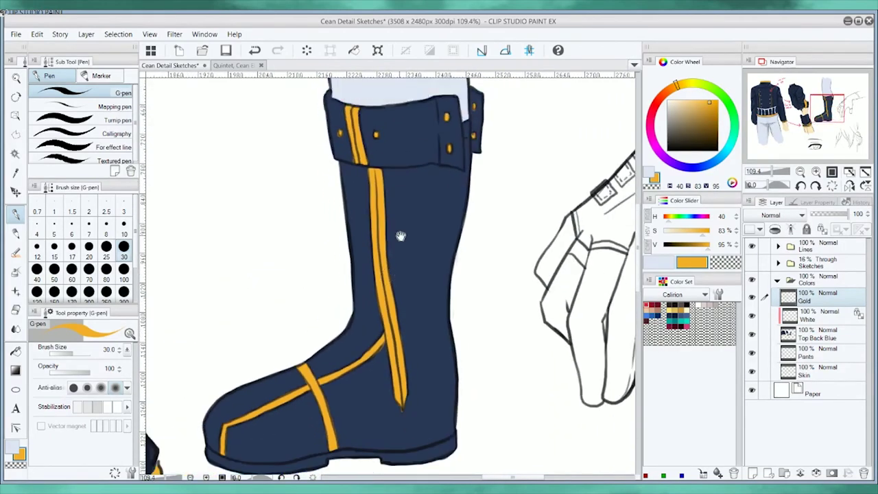
pyautogui.scroll(5, 522, 172)
pyautogui.press('x')
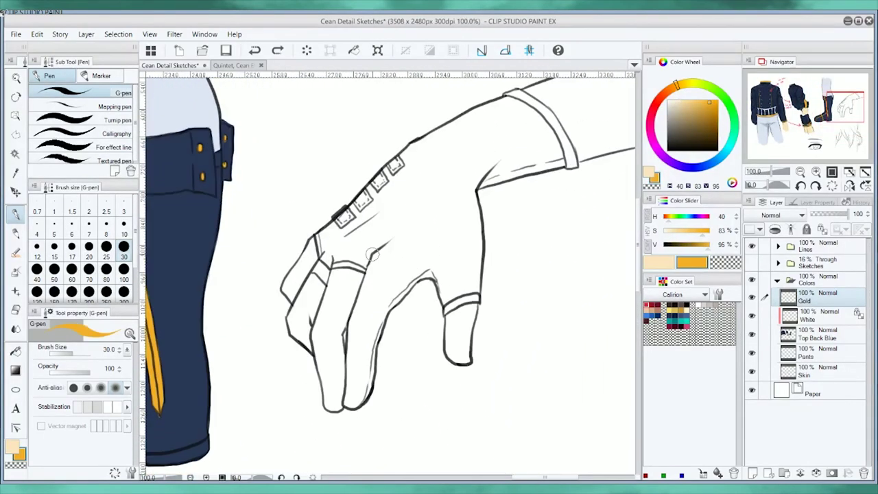
# Paint the wrist cuff gold and fill ring finger, little finger and forearm with peach skin
pyautogui.moveTo(481, 116)
pyautogui.mouseDown()
pyautogui.moveTo(516, 127)
pyautogui.moveTo(553, 198)
pyautogui.mouseUp()
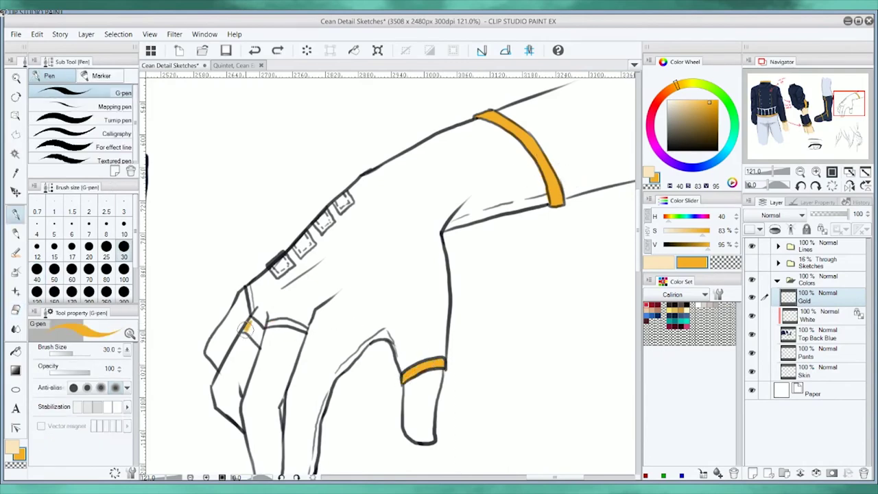
pyautogui.moveTo(409, 329)
pyautogui.mouseDown()
pyautogui.moveTo(415, 384)
pyautogui.moveTo(411, 365)
pyautogui.mouseUp()
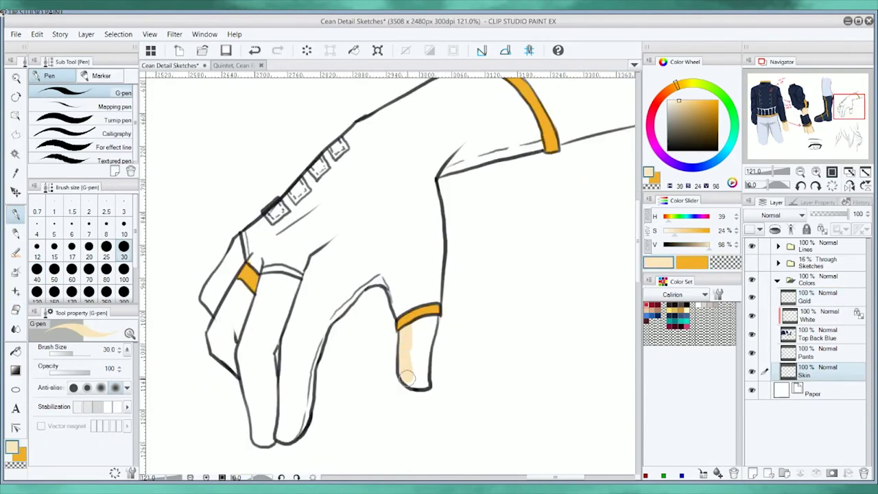
pyautogui.hotkey('ctrl', 'z')
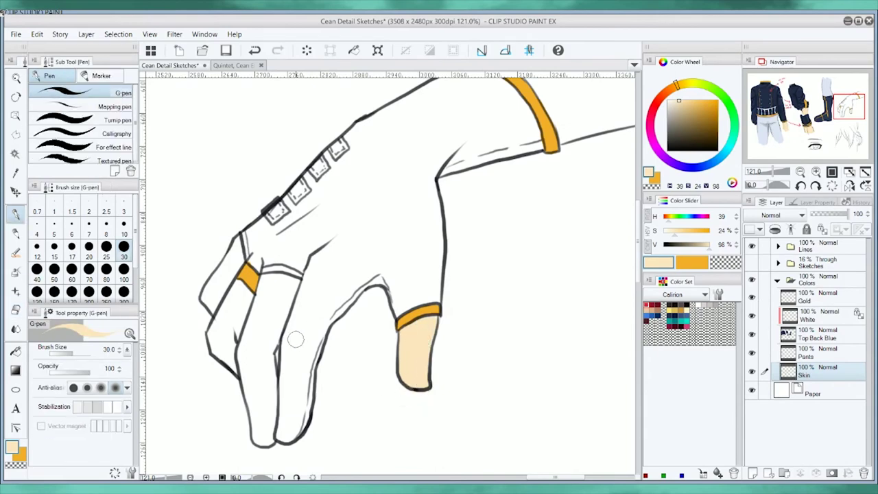
pyautogui.moveTo(259, 314)
pyautogui.mouseDown()
pyautogui.moveTo(264, 277)
pyautogui.moveTo(275, 319)
pyautogui.moveTo(288, 282)
pyautogui.moveTo(271, 343)
pyautogui.moveTo(247, 349)
pyautogui.moveTo(260, 440)
pyautogui.moveTo(257, 372)
pyautogui.mouseUp()
pyautogui.press('e')
pyautogui.moveTo(257, 449); pyautogui.dragTo(267, 454)
pyautogui.moveTo(232, 350)
pyautogui.mouseDown()
pyautogui.moveTo(214, 328)
pyautogui.moveTo(232, 282)
pyautogui.moveTo(206, 301)
pyautogui.moveTo(235, 244)
pyautogui.mouseUp()
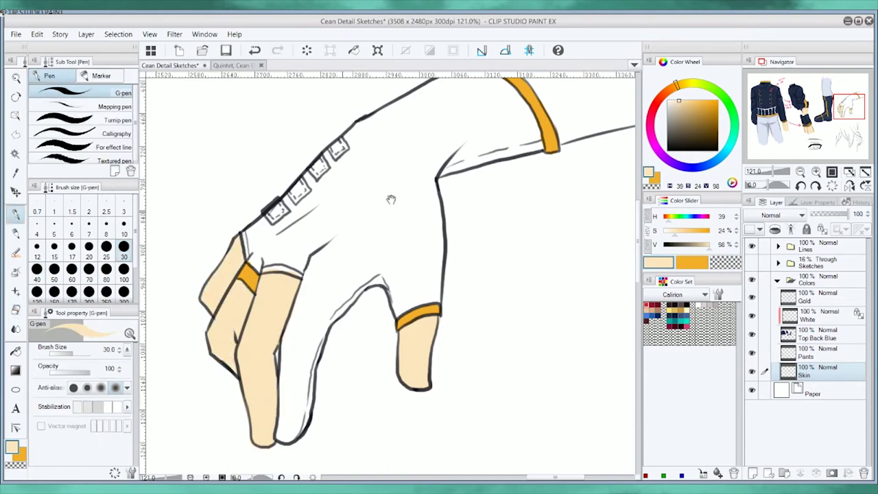
pyautogui.moveTo(390, 199); pyautogui.dragTo(202, 309)
pyautogui.moveTo(312, 161); pyautogui.dragTo(384, 254)
pyautogui.moveTo(329, 177)
pyautogui.mouseDown()
pyautogui.moveTo(468, 143)
pyautogui.moveTo(420, 226)
pyautogui.moveTo(469, 190)
pyautogui.moveTo(485, 128)
pyautogui.mouseUp()
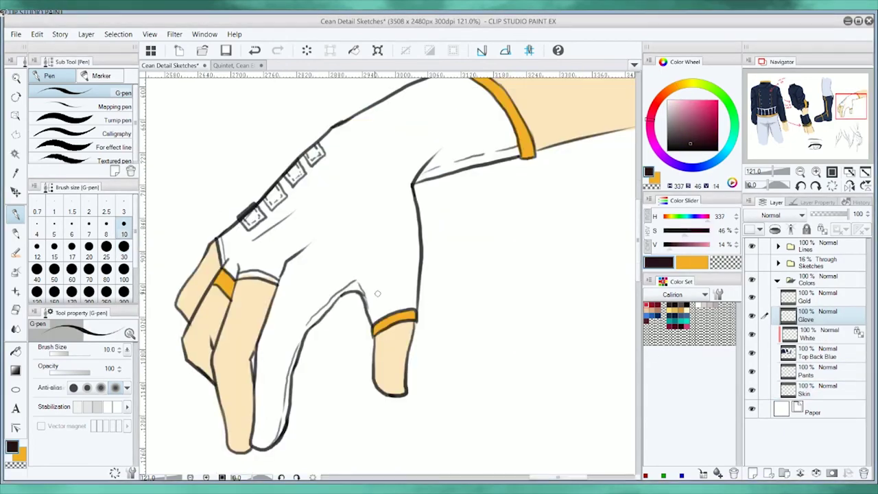
# At brush size 25, fill the glove dark brown over the knuckles toward the wrist cuff
pyautogui.click(107, 246)
pyautogui.moveTo(227, 271)
pyautogui.mouseDown()
pyautogui.moveTo(217, 248)
pyautogui.moveTo(241, 221)
pyautogui.mouseUp()
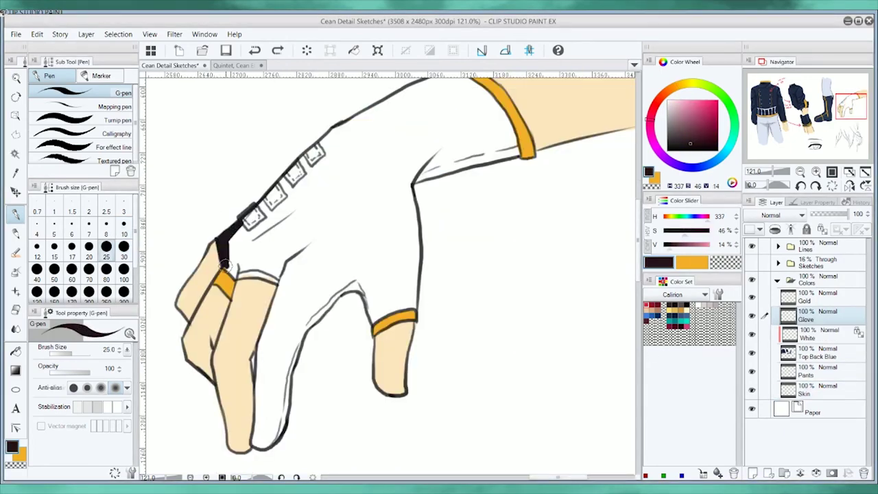
pyautogui.moveTo(232, 255)
pyautogui.mouseDown()
pyautogui.moveTo(251, 213)
pyautogui.moveTo(278, 223)
pyautogui.moveTo(247, 271)
pyautogui.moveTo(254, 249)
pyautogui.moveTo(323, 237)
pyautogui.mouseUp()
pyautogui.click(236, 66)
pyautogui.keyDown('alt'); pyautogui.click(251, 313); pyautogui.keyUp('alt')
pyautogui.click(170, 65)
pyautogui.moveTo(319, 175)
pyautogui.mouseDown()
pyautogui.moveTo(284, 187)
pyautogui.moveTo(374, 127)
pyautogui.moveTo(333, 243)
pyautogui.moveTo(398, 110)
pyautogui.mouseUp()
pyautogui.moveTo(397, 171); pyautogui.dragTo(355, 216)
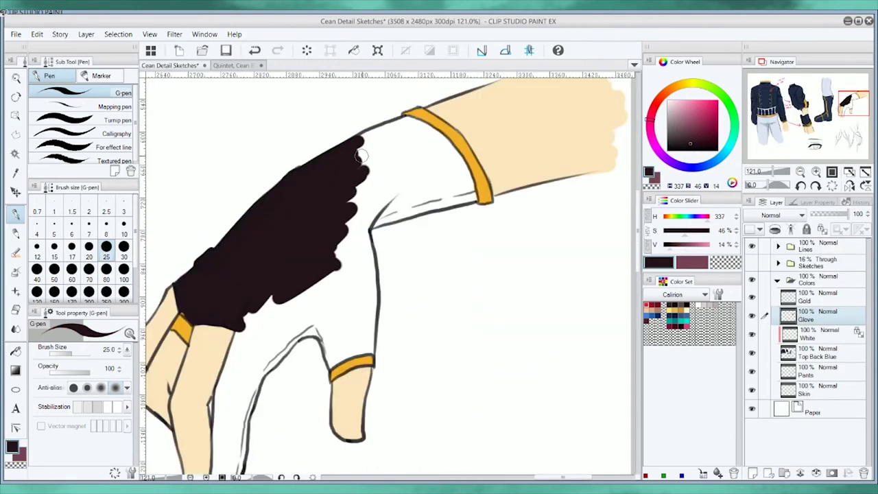
pyautogui.moveTo(357, 165)
pyautogui.mouseDown()
pyautogui.moveTo(392, 125)
pyautogui.moveTo(360, 140)
pyautogui.moveTo(415, 175)
pyautogui.moveTo(357, 227)
pyautogui.moveTo(469, 197)
pyautogui.moveTo(403, 154)
pyautogui.moveTo(449, 192)
pyautogui.mouseUp()
pyautogui.hotkey('ctrl', 'z')
# Fill the gaps beside the gold cuff and between fingers, then clean the Glove layer with the hard eraser
pyautogui.press('e')
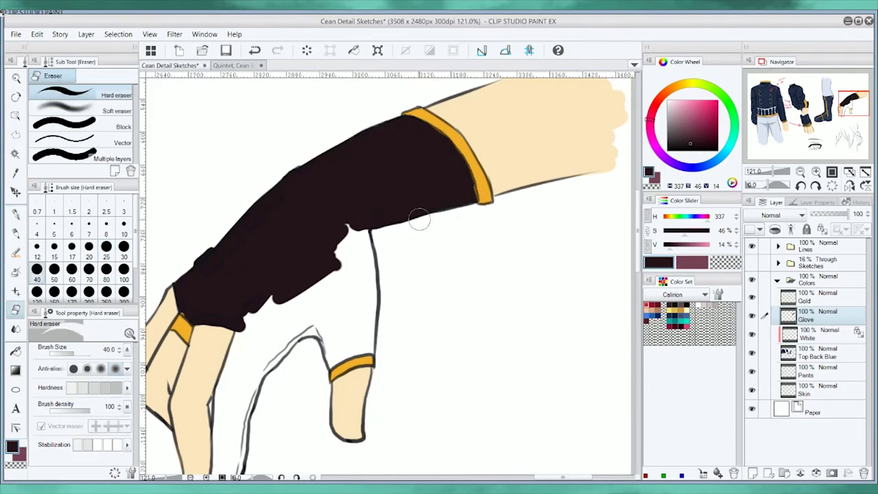
pyautogui.moveTo(361, 227)
pyautogui.mouseDown()
pyautogui.moveTo(355, 267)
pyautogui.moveTo(374, 295)
pyautogui.moveTo(336, 360)
pyautogui.moveTo(323, 275)
pyautogui.moveTo(322, 329)
pyautogui.moveTo(350, 247)
pyautogui.mouseUp()
pyautogui.moveTo(274, 227)
pyautogui.mouseDown()
pyautogui.moveTo(293, 269)
pyautogui.moveTo(280, 240)
pyautogui.moveTo(264, 391)
pyautogui.moveTo(247, 374)
pyautogui.moveTo(250, 332)
pyautogui.mouseUp()
pyautogui.moveTo(317, 192); pyautogui.dragTo(306, 271)
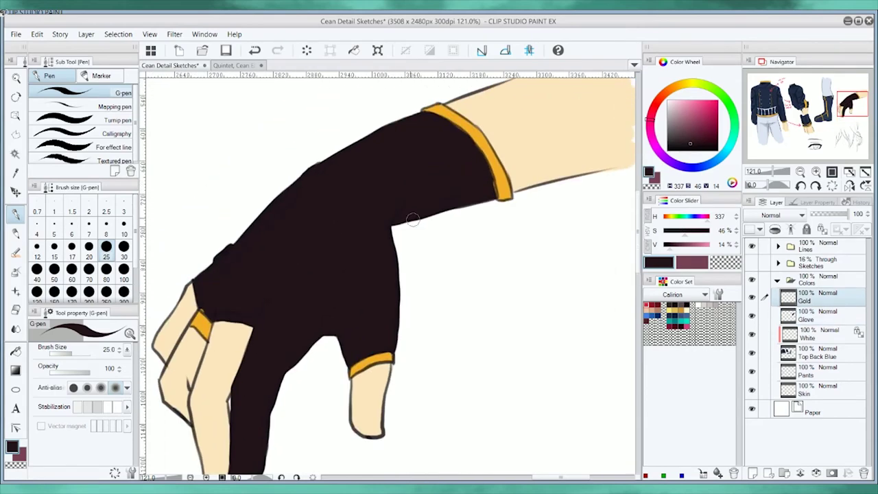
pyautogui.press('e')
pyautogui.keyDown('ctrl'); pyautogui.keyDown('shift'); pyautogui.click(377, 238); pyautogui.keyUp('shift'); pyautogui.keyUp('ctrl')
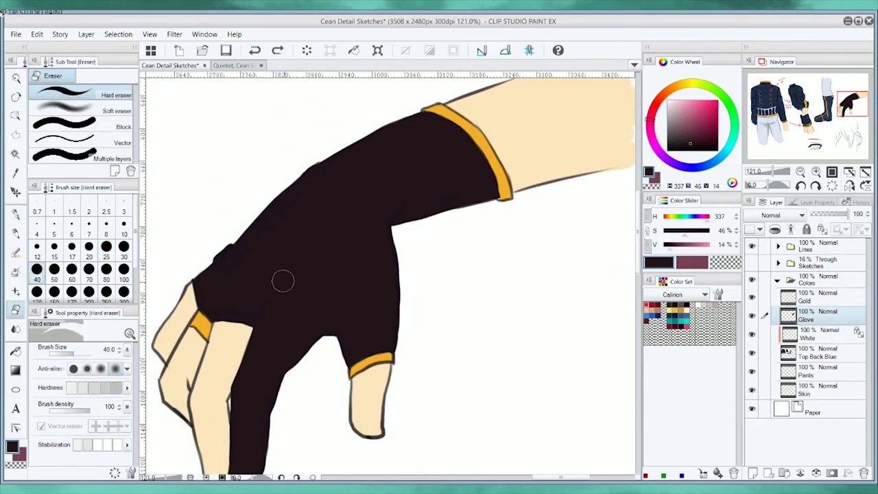
pyautogui.moveTo(223, 260); pyautogui.dragTo(257, 229)
pyautogui.press('b')
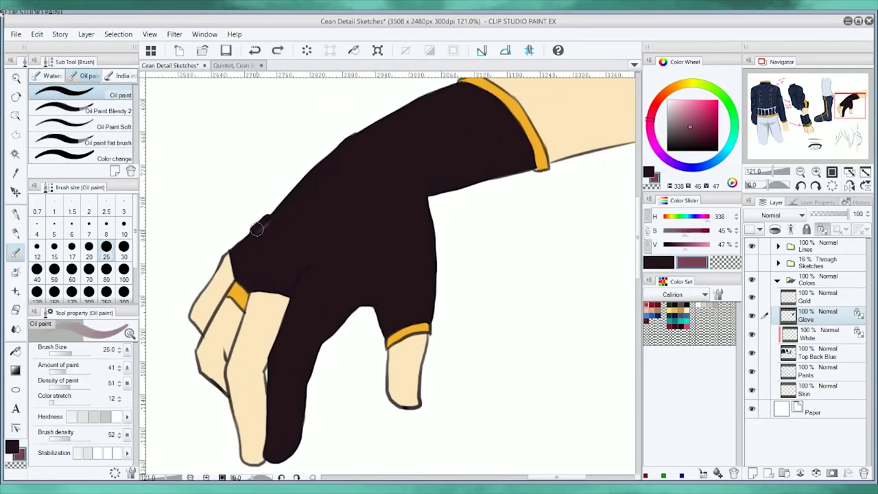
# Highlight the glove's knuckle studs, upper edge, index finger and cuff with lighter tones
pyautogui.moveTo(313, 181); pyautogui.dragTo(328, 164)
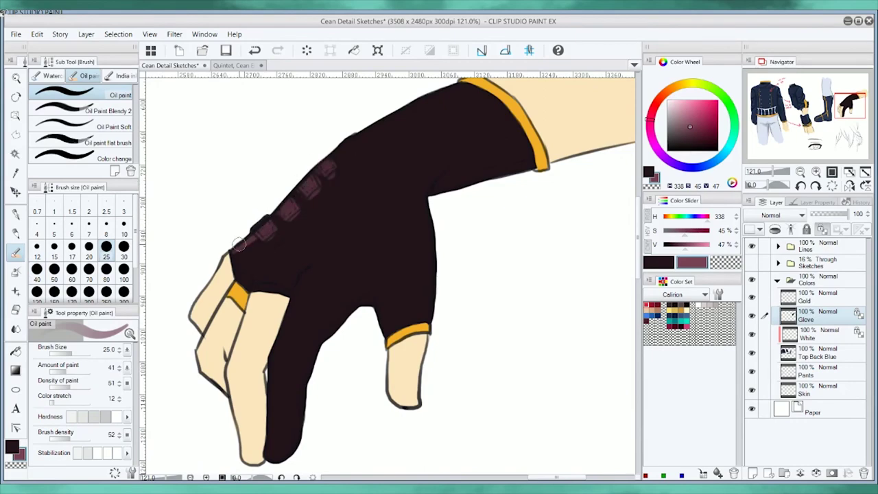
pyautogui.press('b')
pyautogui.press('b')
pyautogui.moveTo(463, 85); pyautogui.dragTo(351, 144)
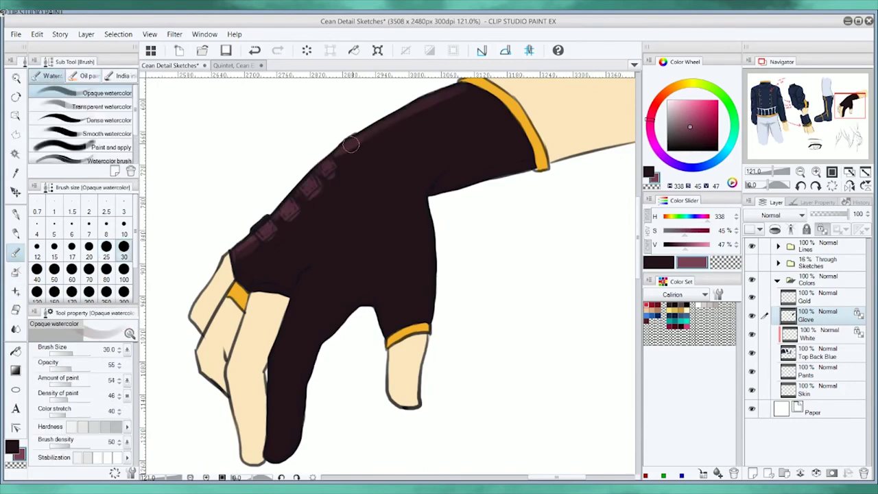
pyautogui.moveTo(252, 266)
pyautogui.mouseDown()
pyautogui.moveTo(292, 317)
pyautogui.moveTo(278, 455)
pyautogui.mouseUp()
pyautogui.moveTo(378, 299)
pyautogui.mouseDown()
pyautogui.moveTo(398, 318)
pyautogui.moveTo(427, 199)
pyautogui.mouseUp()
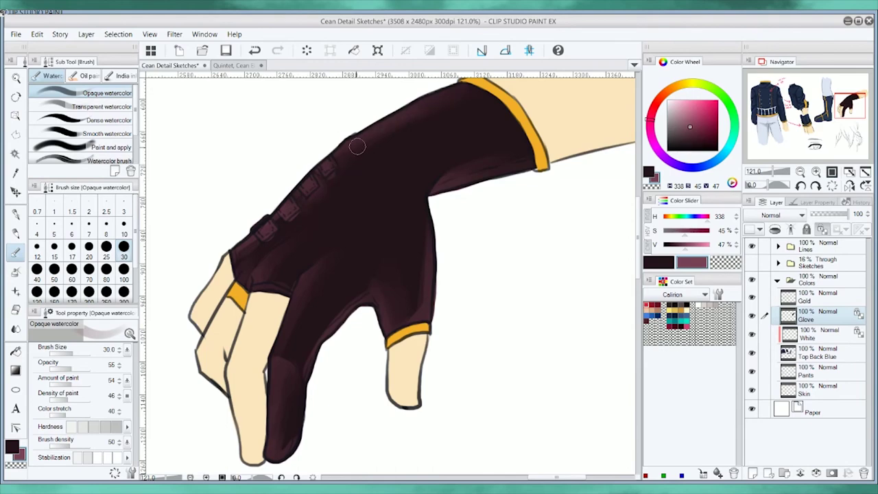
# Shade the pale trouser leg's right side with grey strokes
pyautogui.scroll(-4, 345, 171)
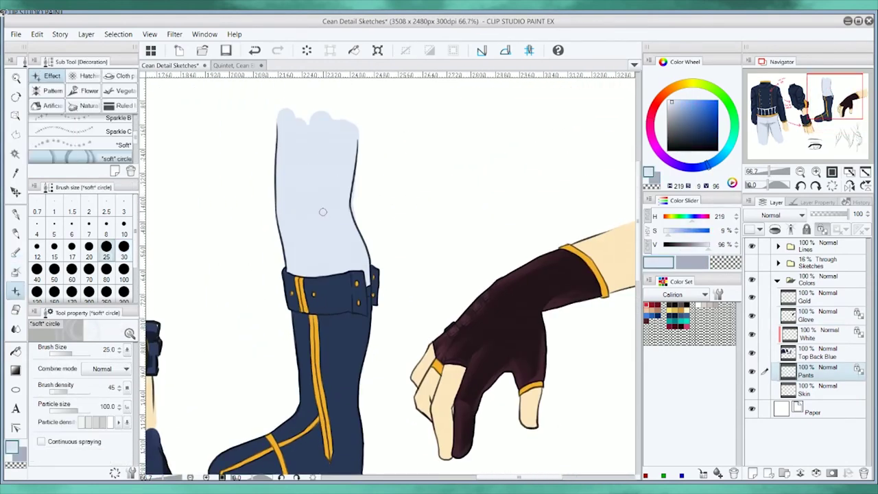
pyautogui.press('b')
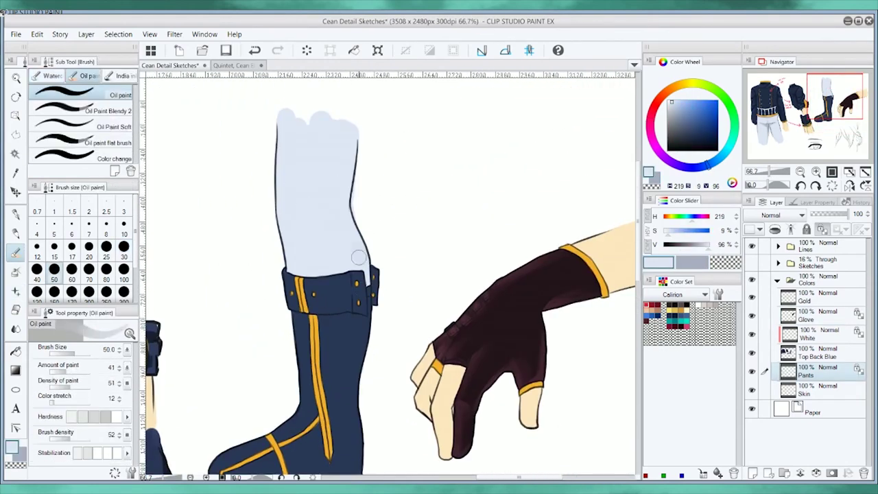
pyautogui.moveTo(362, 278); pyautogui.dragTo(342, 199)
pyautogui.moveTo(347, 131); pyautogui.dragTo(321, 193)
pyautogui.press('b')
pyautogui.moveTo(346, 125); pyautogui.dragTo(322, 190)
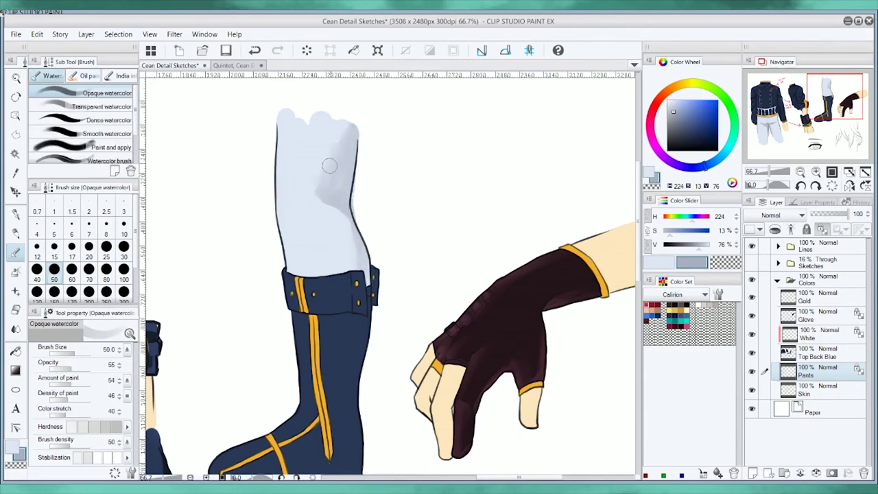
pyautogui.hotkey('ctrl', 'z')
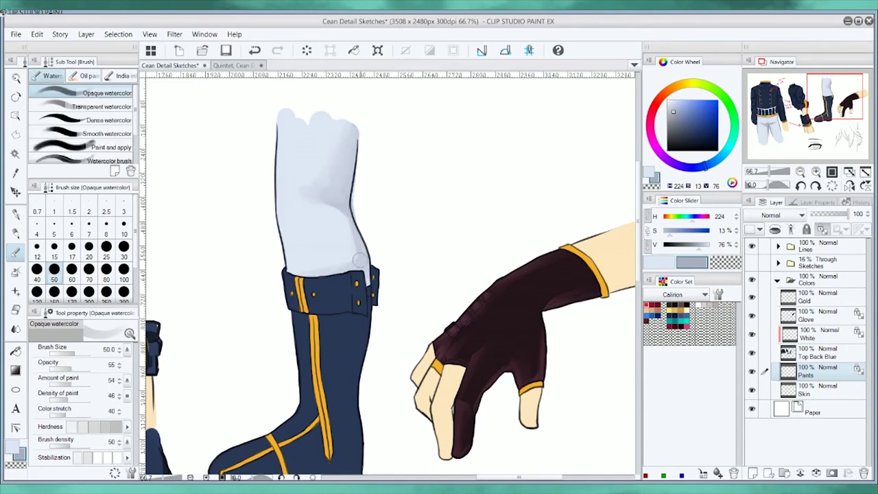
# Shade the boot on Top Back Blue with the Shoes navy and a mid navy
pyautogui.moveTo(358, 259); pyautogui.dragTo(370, 191)
pyautogui.hotkey('ctrl', 'Tab')
pyautogui.keyDown('alt'); pyautogui.click(511, 302); pyautogui.keyUp('alt')
pyautogui.hotkey('ctrl', 'Tab')
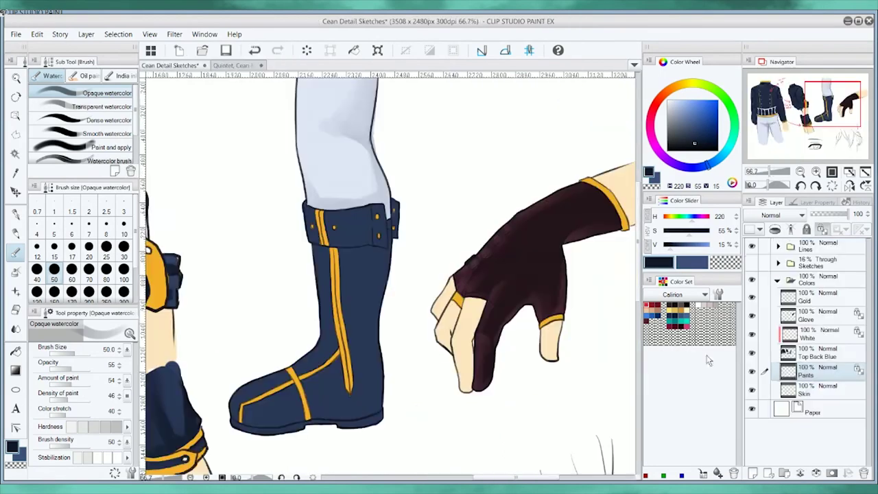
pyautogui.keyDown('ctrl'); pyautogui.keyDown('shift'); pyautogui.click(393, 218); pyautogui.keyUp('shift'); pyautogui.keyUp('ctrl')
pyautogui.press('b')
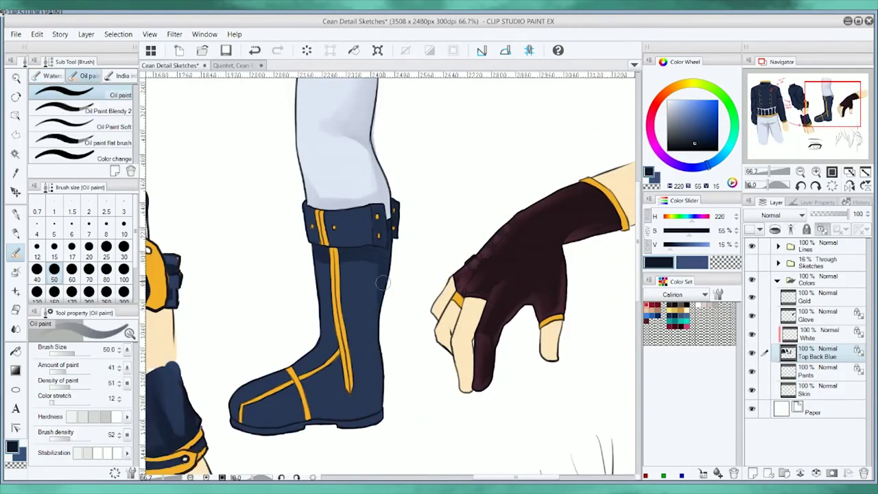
pyautogui.moveTo(382, 281)
pyautogui.mouseDown()
pyautogui.moveTo(350, 420)
pyautogui.moveTo(236, 410)
pyautogui.moveTo(265, 420)
pyautogui.mouseUp()
pyautogui.keyDown('alt'); pyautogui.click(370, 215); pyautogui.keyUp('alt')
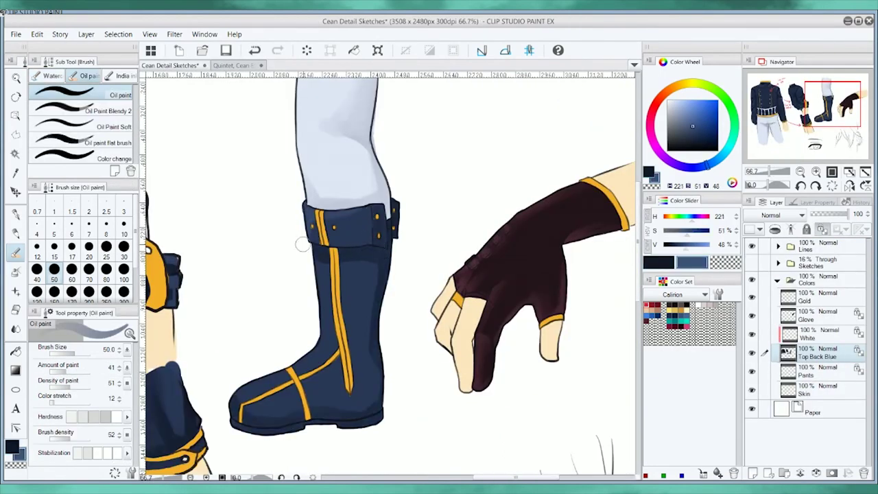
pyautogui.moveTo(323, 273)
pyautogui.mouseDown()
pyautogui.moveTo(240, 388)
pyautogui.moveTo(275, 411)
pyautogui.mouseUp()
pyautogui.moveTo(351, 349); pyautogui.dragTo(313, 334)
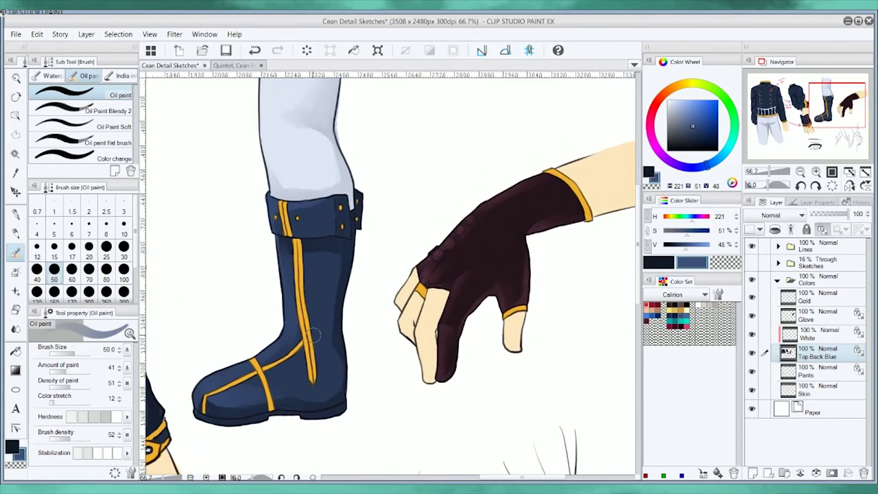
# Paint peach skin colour beside the ear with the G-pen
pyautogui.moveTo(254, 310); pyautogui.dragTo(445, 310)
pyautogui.moveTo(480, 411); pyautogui.dragTo(254, 137)
pyautogui.press('p')
pyautogui.moveTo(473, 316)
pyautogui.mouseDown()
pyautogui.moveTo(470, 268)
pyautogui.moveTo(509, 260)
pyautogui.moveTo(501, 302)
pyautogui.moveTo(453, 391)
pyautogui.moveTo(404, 254)
pyautogui.mouseUp()
# Fill skin under the left hair strands and paint the hair golden yellow
pyautogui.moveTo(415, 283)
pyautogui.mouseDown()
pyautogui.moveTo(329, 343)
pyautogui.moveTo(386, 405)
pyautogui.moveTo(336, 408)
pyautogui.mouseUp()
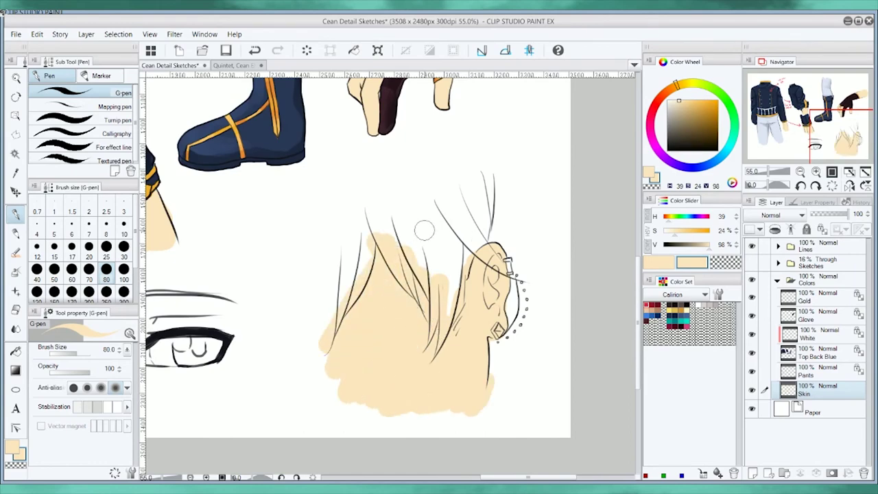
pyautogui.moveTo(362, 203); pyautogui.dragTo(324, 335)
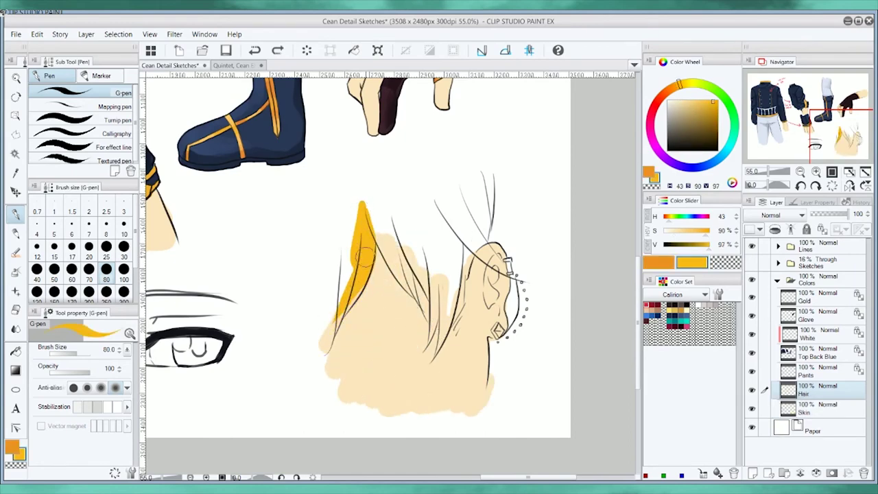
pyautogui.moveTo(363, 256)
pyautogui.mouseDown()
pyautogui.moveTo(343, 234)
pyautogui.moveTo(327, 314)
pyautogui.moveTo(384, 196)
pyautogui.moveTo(445, 313)
pyautogui.moveTo(458, 233)
pyautogui.moveTo(452, 293)
pyautogui.mouseUp()
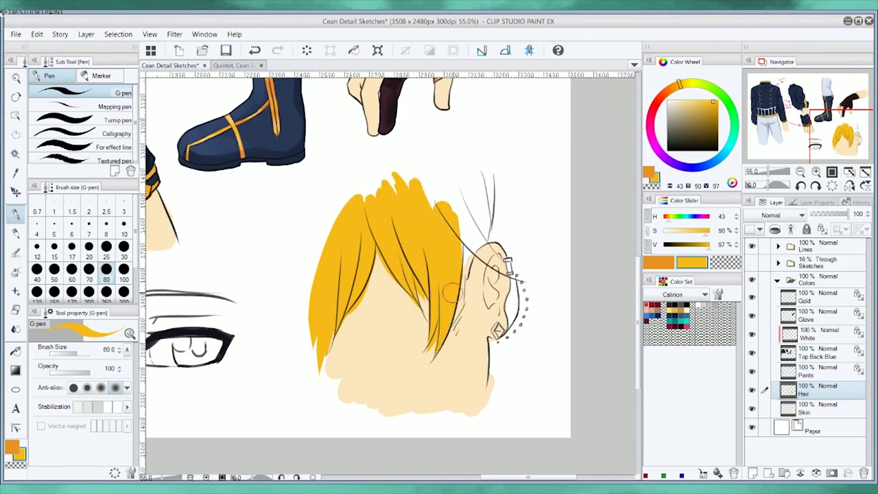
pyautogui.moveTo(461, 348)
pyautogui.mouseDown()
pyautogui.moveTo(462, 280)
pyautogui.moveTo(436, 220)
pyautogui.moveTo(471, 217)
pyautogui.moveTo(411, 183)
pyautogui.moveTo(454, 183)
pyautogui.moveTo(478, 226)
pyautogui.moveTo(506, 234)
pyautogui.moveTo(498, 209)
pyautogui.moveTo(432, 172)
pyautogui.moveTo(348, 227)
pyautogui.moveTo(536, 298)
pyautogui.mouseUp()
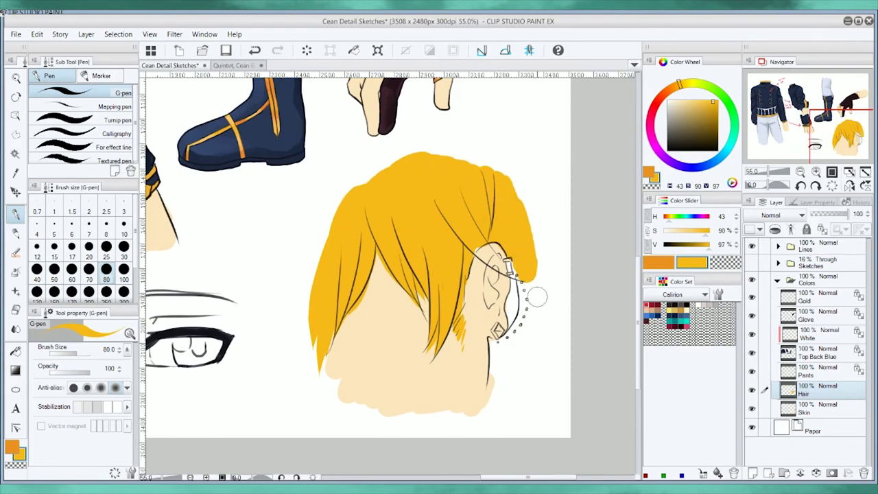
# Switch to the hard eraser and select the Gold layer
pyautogui.scroll(1, 535, 298)
pyautogui.press('e')
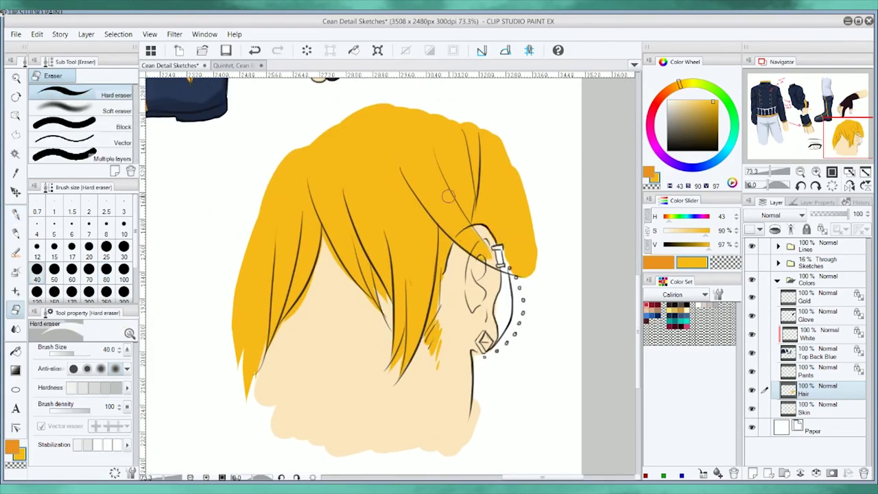
pyautogui.scroll(2, 451, 203)
pyautogui.click(820, 296)
# Undo the last gold stroke on the earring
pyautogui.press('p')
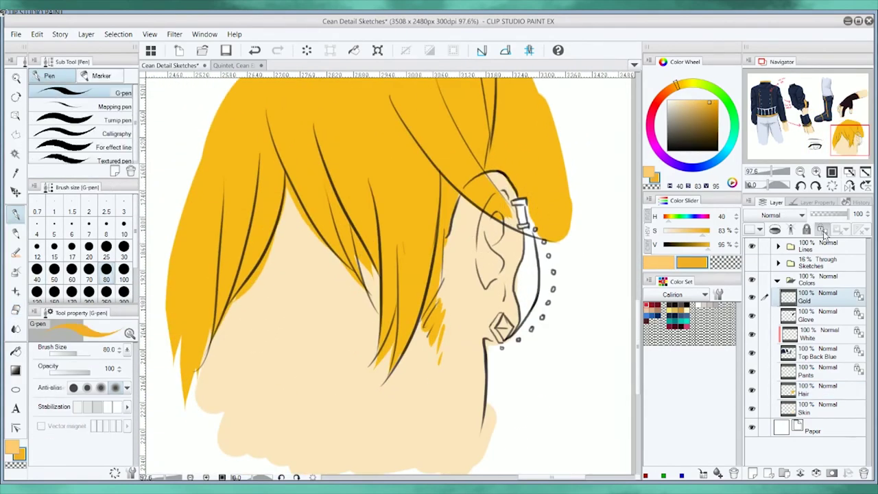
pyautogui.hotkey('ctrl', 'z')
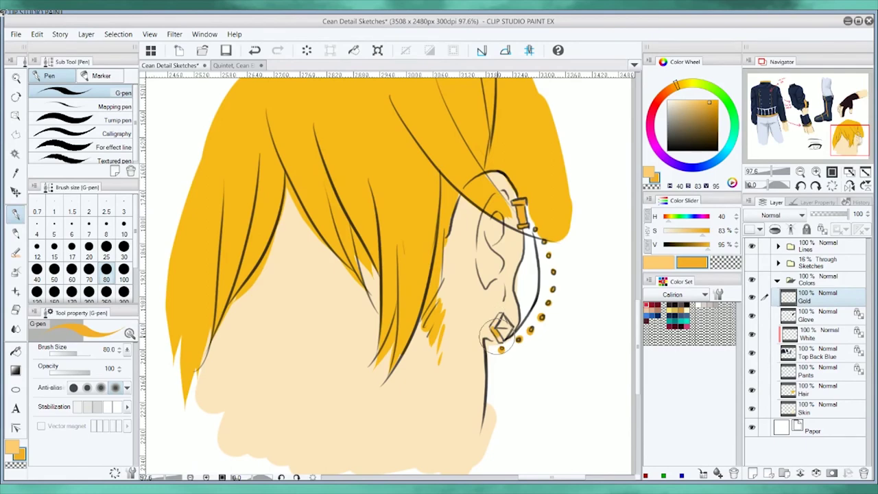
pyautogui.hscroll(3, 514, 252)
pyautogui.scroll(-2, 514, 251)
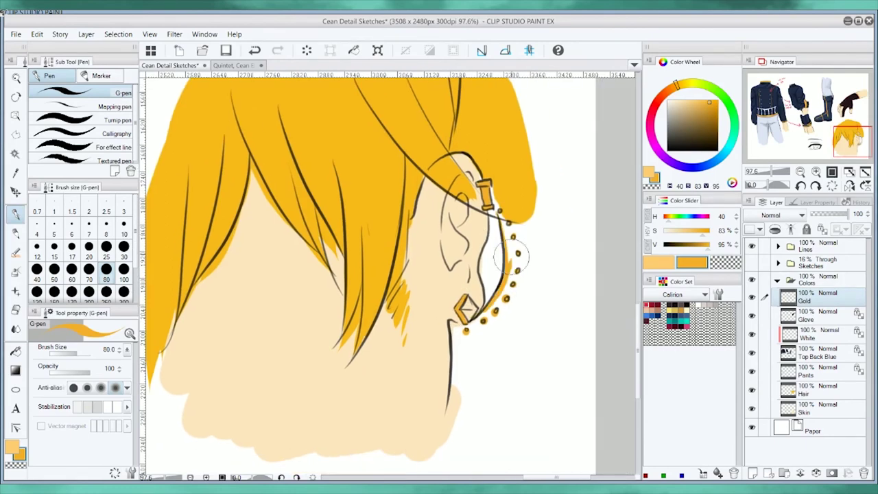
pyautogui.hscroll(1, 516, 242)
pyautogui.scroll(2, 516, 242)
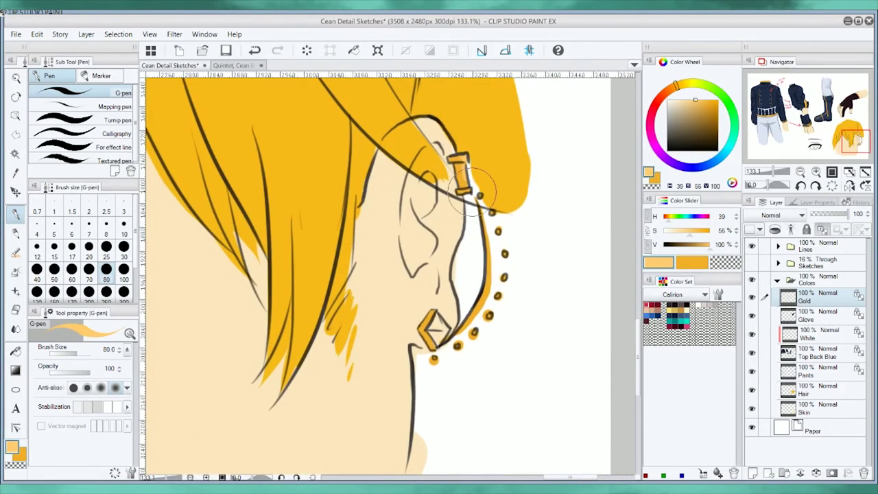
# Blend orange shading into the gold ear jewelry with the oil paint brush
pyautogui.press('b')
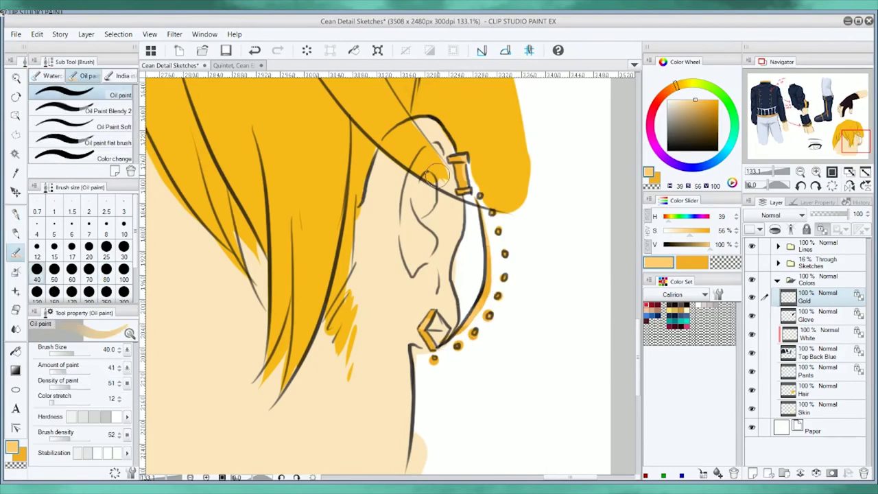
pyautogui.keyDown('alt'); pyautogui.click(431, 177); pyautogui.keyUp('alt')
pyautogui.press('p')
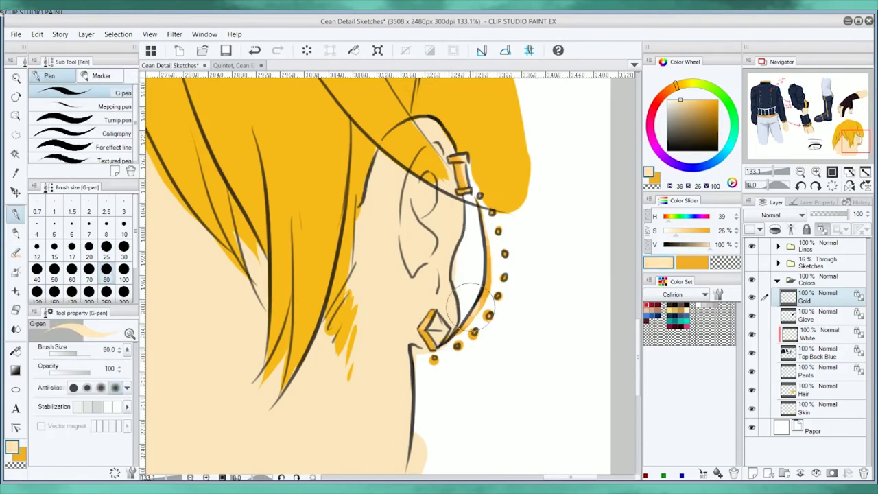
pyautogui.press('b')
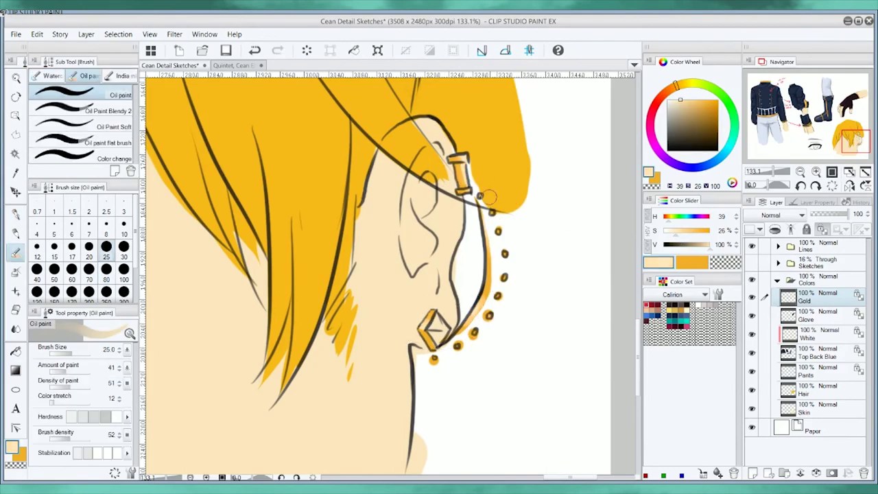
pyautogui.keyDown('alt'); pyautogui.click(469, 320); pyautogui.keyUp('alt')
pyautogui.press('p')
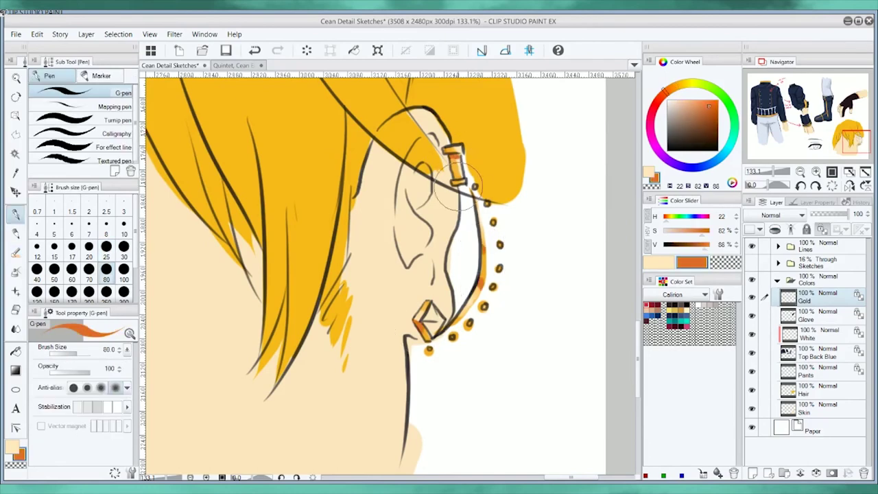
pyautogui.press('b')
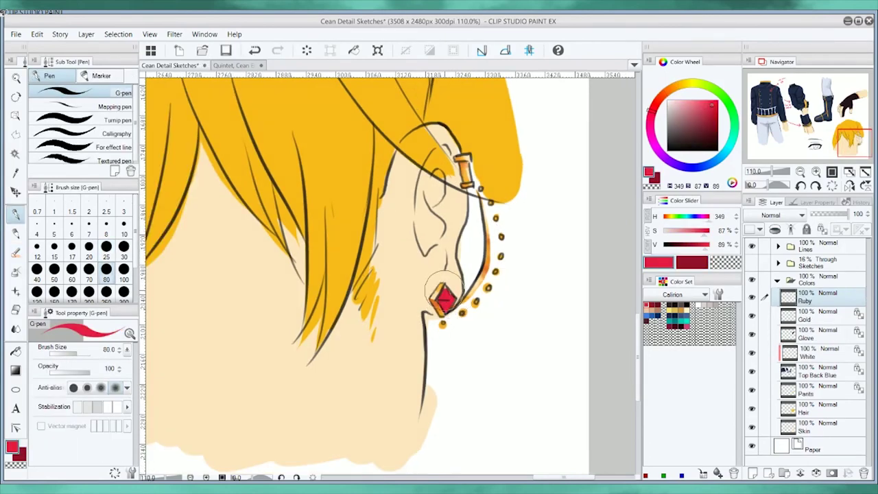
pyautogui.press('e')
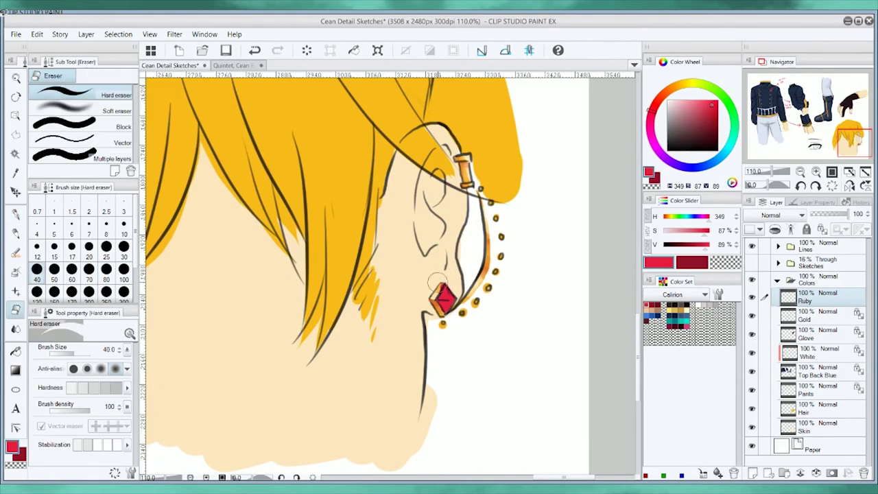
# Paint the earring gem a darker ruby red
pyautogui.keyDown('alt'); pyautogui.click(439, 305); pyautogui.keyUp('alt')
pyautogui.scroll(3, 467, 288)
pyautogui.press('p')
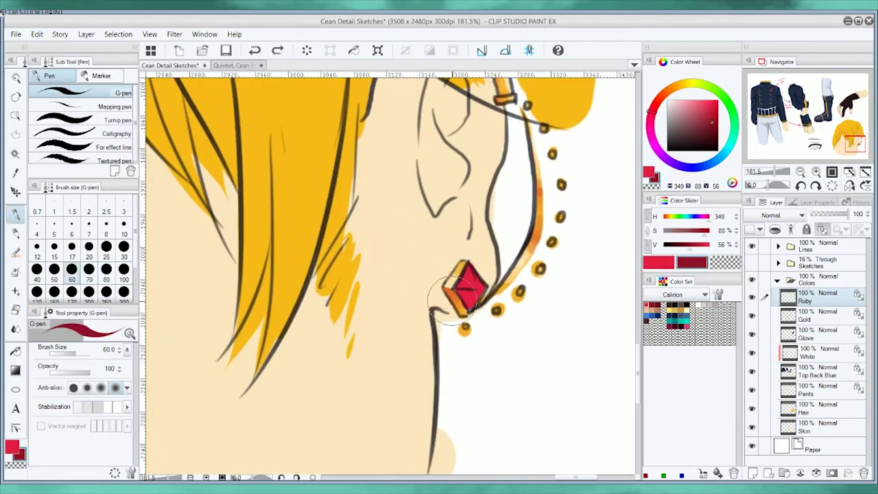
pyautogui.press('b')
# Add pink highlights to the ruby gem with a size-12 oil paint brush
pyautogui.click(37, 245)
pyautogui.click(690, 230)
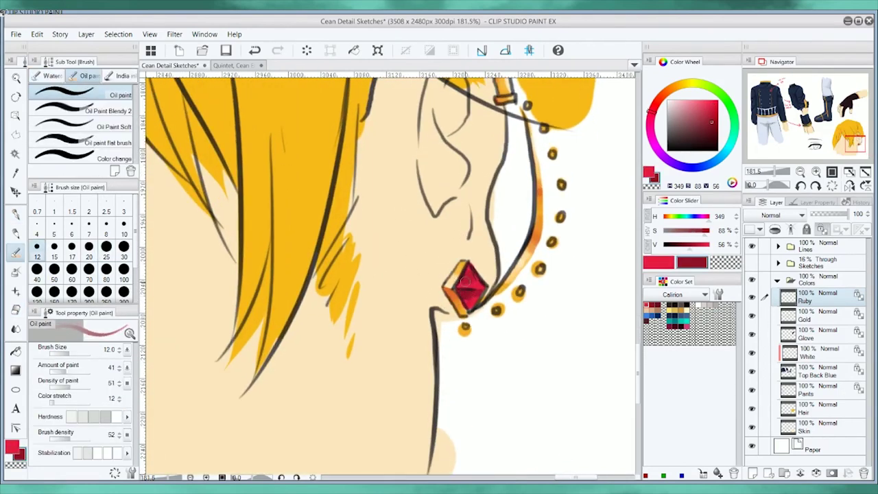
pyautogui.click(711, 245)
pyautogui.moveTo(459, 264); pyautogui.dragTo(480, 302)
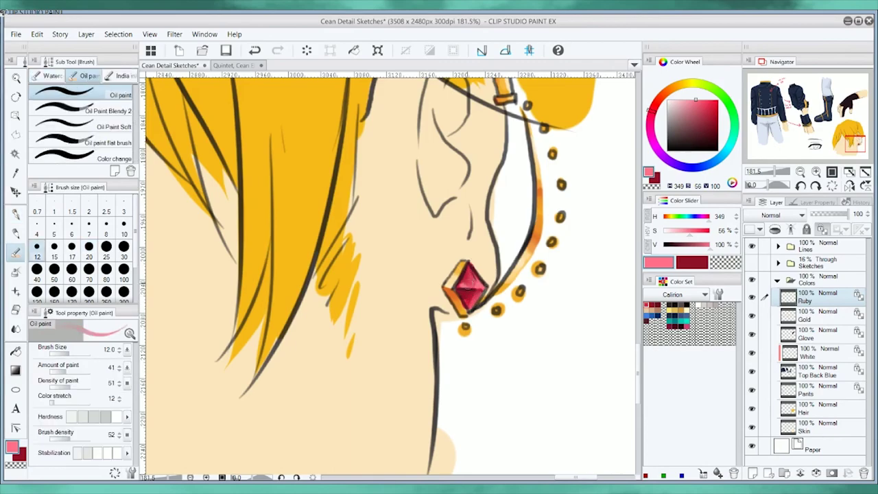
pyautogui.keyDown('alt'); pyautogui.click(470, 288); pyautogui.keyUp('alt')
pyautogui.press('p')
pyautogui.scroll(-5, 499, 245)
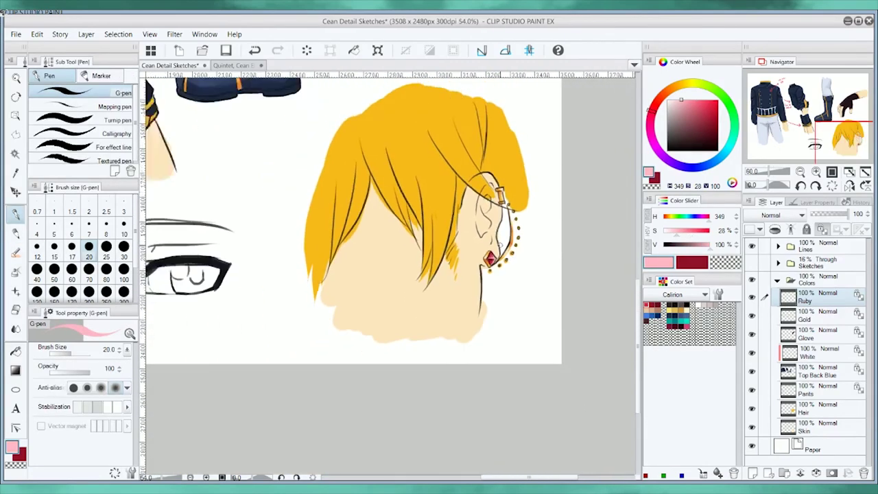
pyautogui.moveTo(206, 261)
pyautogui.mouseDown()
pyautogui.moveTo(398, 292)
pyautogui.moveTo(419, 309)
pyautogui.mouseUp()
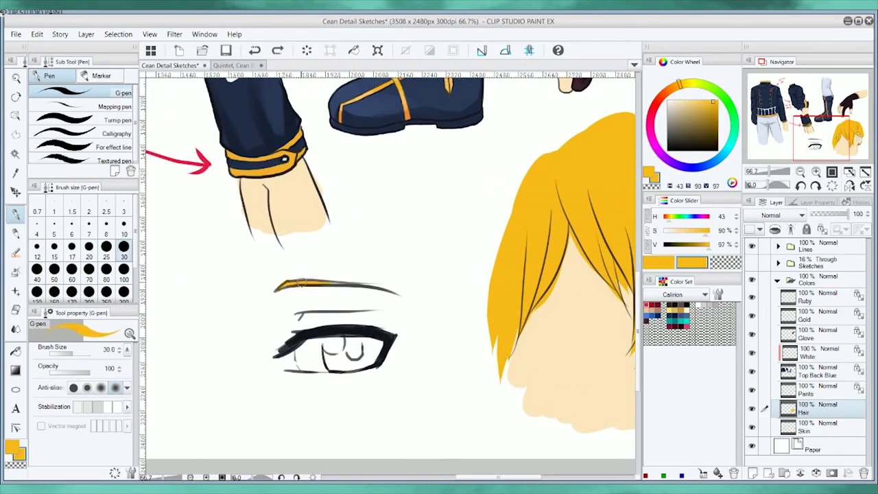
# Paint a skin-coloured patch around the eye on the Skin layer
pyautogui.keyDown('ctrl'); pyautogui.keyDown('shift'); pyautogui.click(562, 362); pyautogui.keyUp('shift'); pyautogui.keyUp('ctrl')
pyautogui.keyDown('alt'); pyautogui.click(563, 363); pyautogui.keyUp('alt')
pyautogui.press(']')
pyautogui.press(']')
pyautogui.press(']')
pyautogui.press(']')
pyautogui.press(']')
pyautogui.press(']')
pyautogui.press(']')
pyautogui.moveTo(309, 308)
pyautogui.mouseDown()
pyautogui.moveTo(265, 300)
pyautogui.moveTo(370, 312)
pyautogui.moveTo(290, 345)
pyautogui.moveTo(387, 352)
pyautogui.moveTo(340, 281)
pyautogui.moveTo(245, 317)
pyautogui.mouseUp()
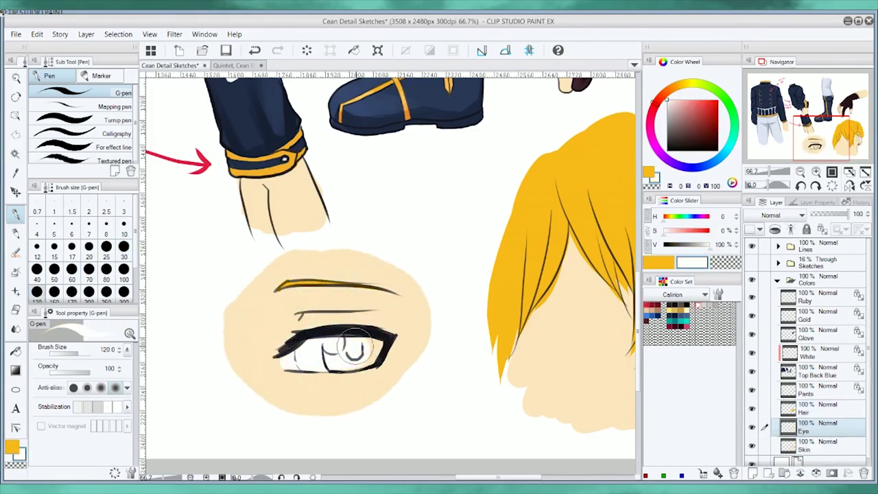
# Add a new layer clipped to the Eye layer and paint a blue iris
pyautogui.press('e')
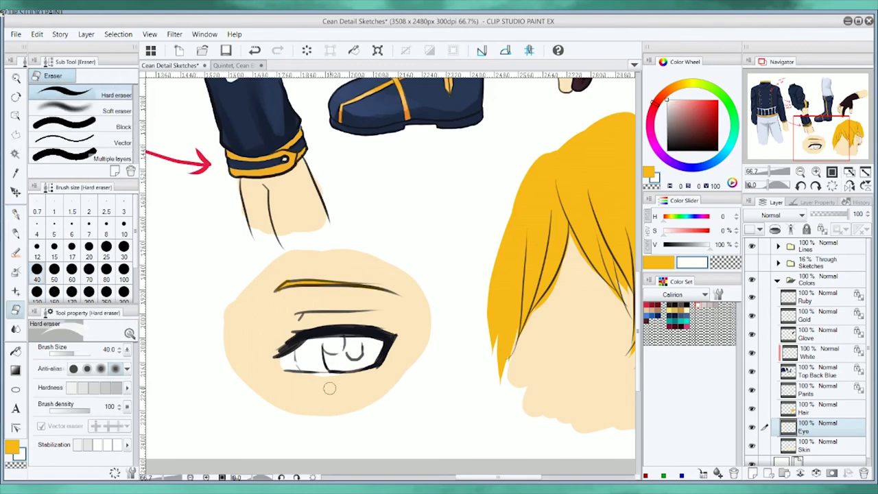
pyautogui.press('p')
pyautogui.hotkey('ctrl', 'alt', 'g')
pyautogui.click(338, 355)
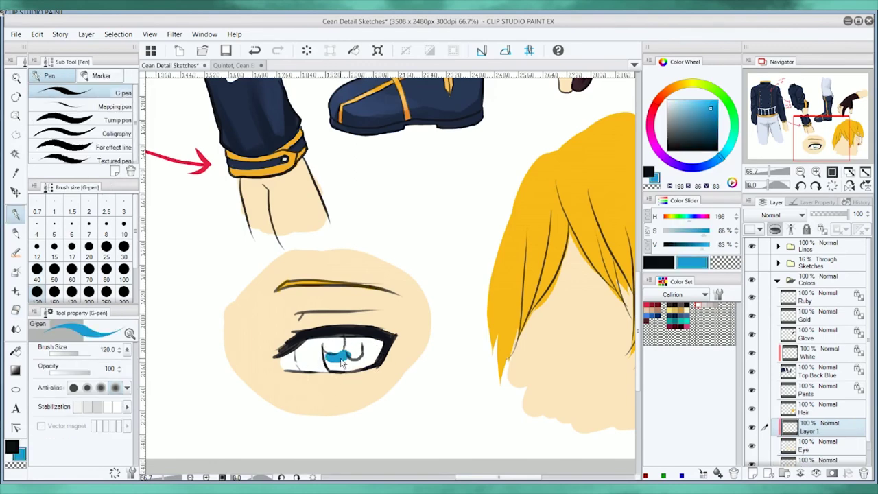
pyautogui.moveTo(325, 359)
pyautogui.mouseDown()
pyautogui.moveTo(346, 361)
pyautogui.moveTo(339, 345)
pyautogui.moveTo(354, 337)
pyautogui.moveTo(339, 353)
pyautogui.mouseUp()
# Dab a round near-black pupil into the iris
pyautogui.press('e')
pyautogui.hotkey('alt', '[')
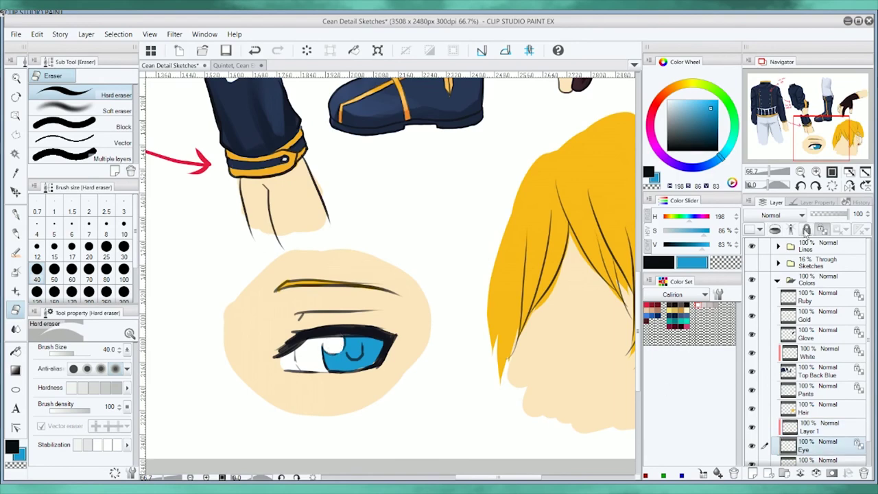
pyautogui.press('p')
pyautogui.hotkey('alt', ']')
pyautogui.keyDown('alt'); pyautogui.click(353, 332); pyautogui.keyUp('alt')
pyautogui.click(356, 347)
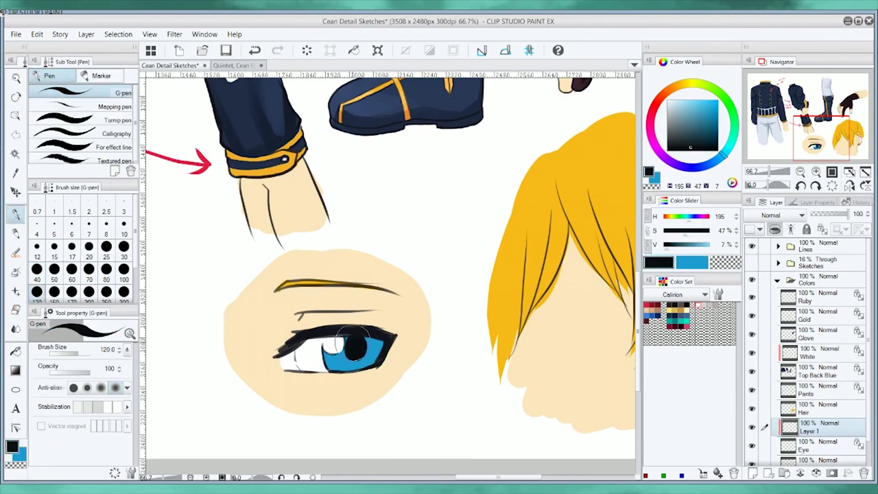
pyautogui.scroll(3, 354, 326)
# Shade the iris darker around the pupil with the opaque watercolour brush
pyautogui.press('b')
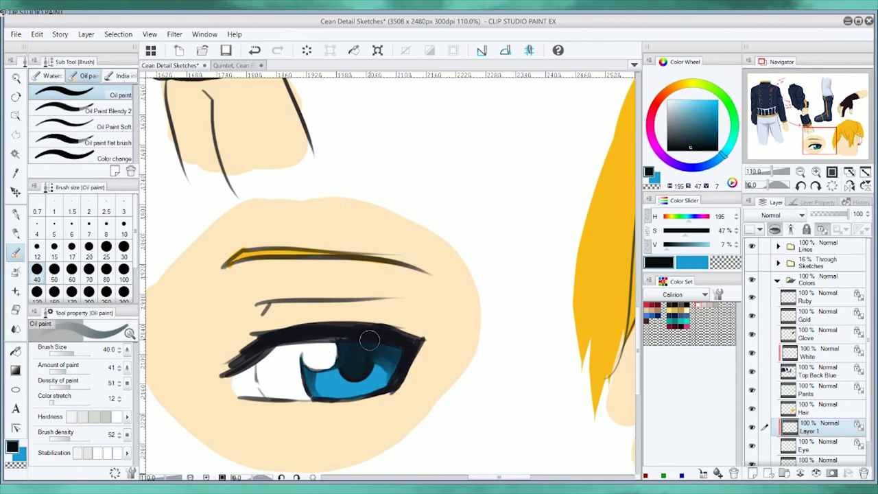
pyautogui.keyDown('alt'); pyautogui.click(374, 371); pyautogui.keyUp('alt')
pyautogui.press('b')
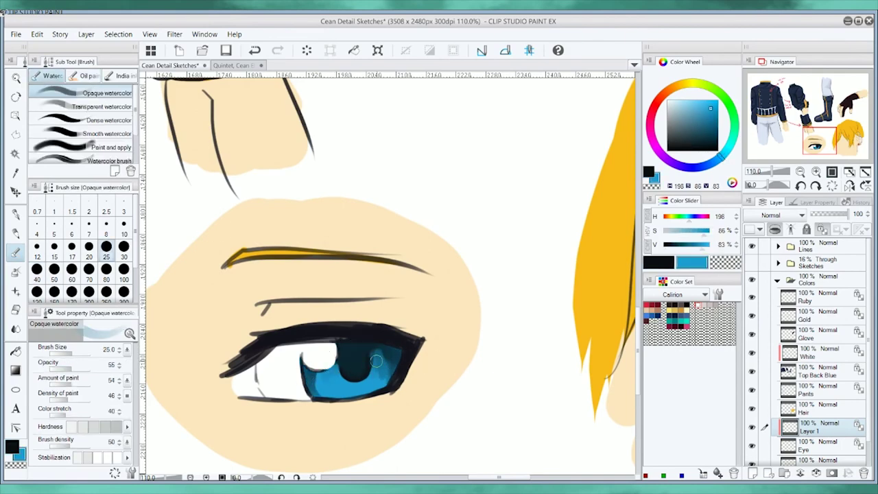
pyautogui.keyDown('alt'); pyautogui.click(402, 358); pyautogui.keyUp('alt')
pyautogui.keyDown('alt'); pyautogui.click(321, 368); pyautogui.keyUp('alt')
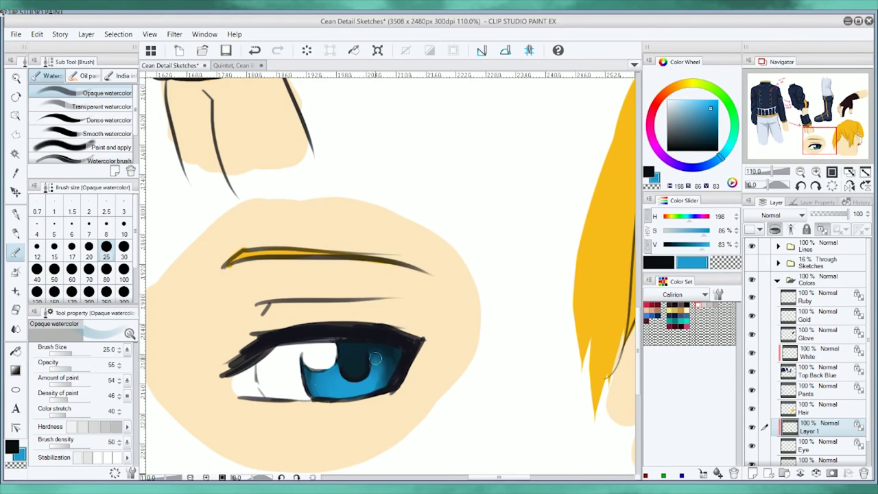
pyautogui.moveTo(388, 354); pyautogui.dragTo(376, 385)
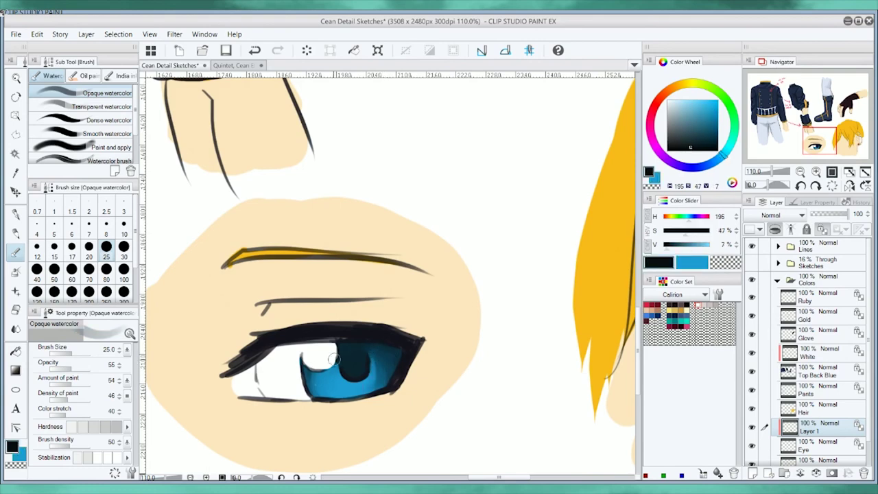
pyautogui.hotkey('ctrl', 'z')
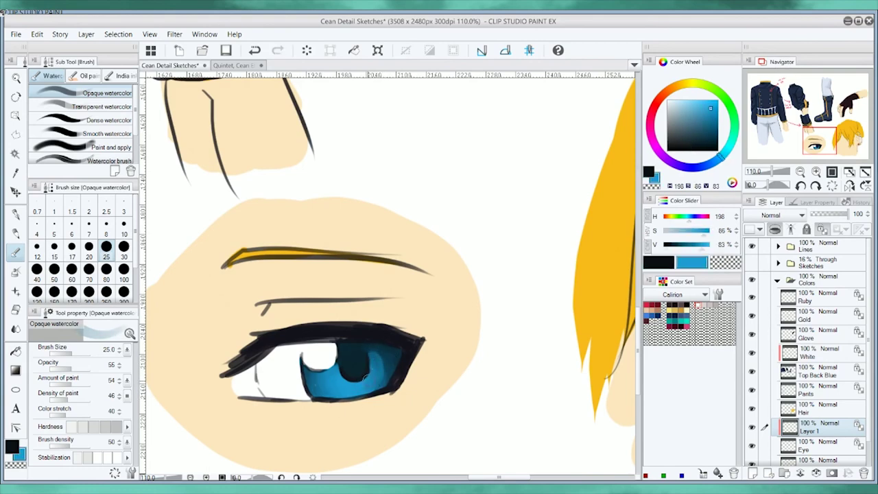
# Sample the pupil colour and bring up the Quintet reference sheet
pyautogui.hscroll(1, 374, 347)
pyautogui.keyDown('alt'); pyautogui.click(356, 349); pyautogui.keyUp('alt')
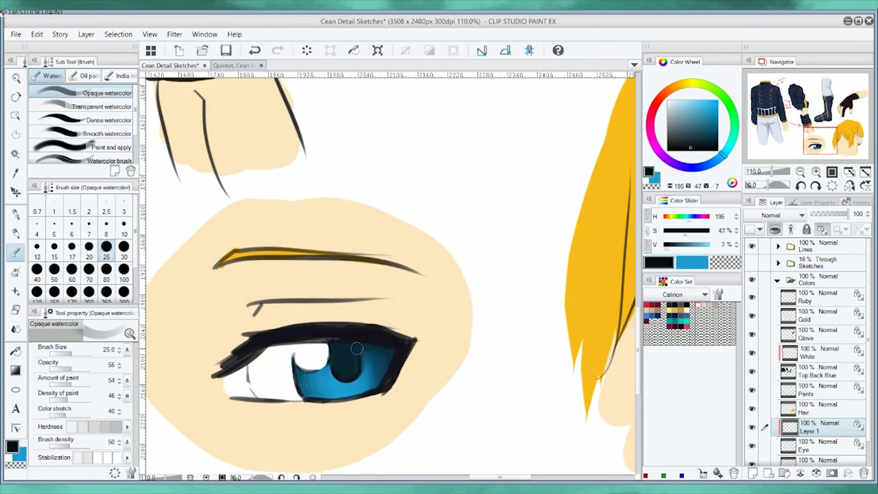
pyautogui.click(229, 65)
# Zoom in on the Quintet reference's eyes, then paint light-blue highlights across the iris
pyautogui.scroll(5, 384, 274)
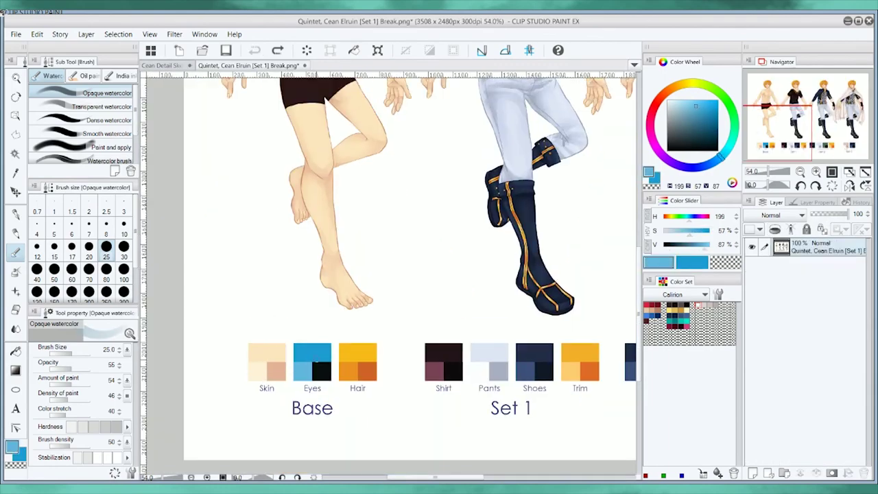
pyautogui.scroll(2, 384, 275)
pyautogui.scroll(4, 329, 234)
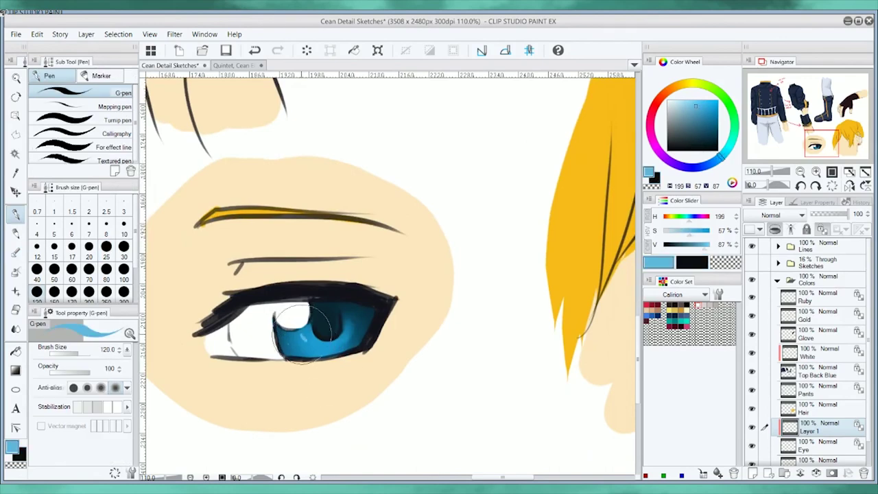
pyautogui.moveTo(302, 332)
pyautogui.mouseDown()
pyautogui.moveTo(339, 351)
pyautogui.moveTo(357, 325)
pyautogui.mouseUp()
pyautogui.moveTo(302, 329)
pyautogui.mouseDown()
pyautogui.moveTo(336, 348)
pyautogui.moveTo(328, 347)
pyautogui.moveTo(355, 325)
pyautogui.moveTo(352, 313)
pyautogui.moveTo(370, 322)
pyautogui.mouseUp()
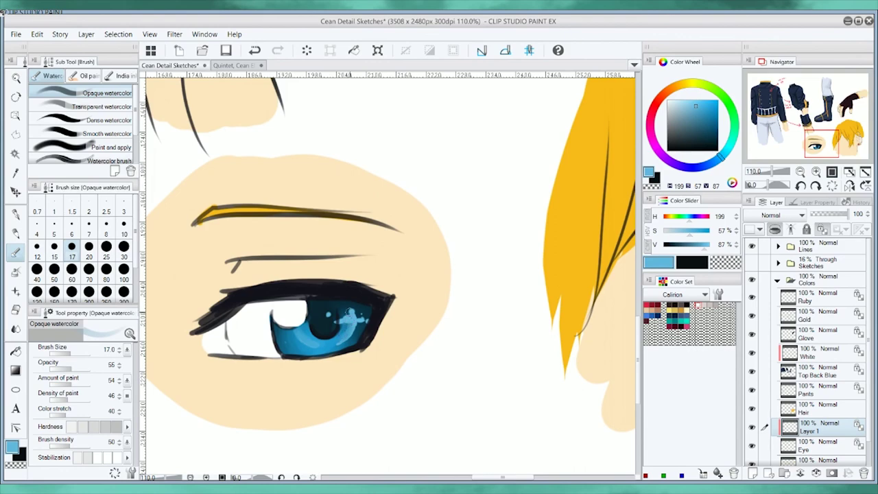
# Sample the pale highlight blue and draw a cross-shaped sparkle on the iris with the G-pen
pyautogui.keyDown('alt'); pyautogui.click(298, 333); pyautogui.keyUp('alt')
pyautogui.press('p')
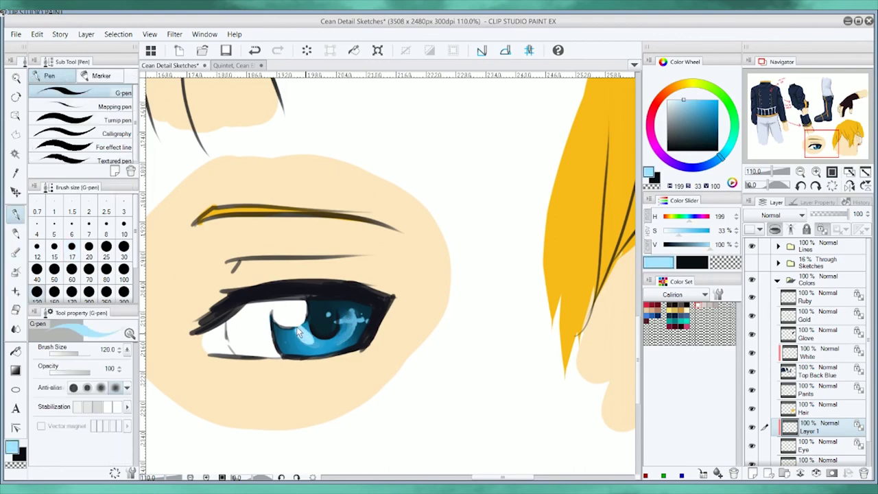
pyautogui.moveTo(351, 317)
pyautogui.mouseDown()
pyautogui.moveTo(357, 322)
pyautogui.moveTo(326, 316)
pyautogui.moveTo(364, 319)
pyautogui.moveTo(295, 355)
pyautogui.moveTo(302, 345)
pyautogui.mouseUp()
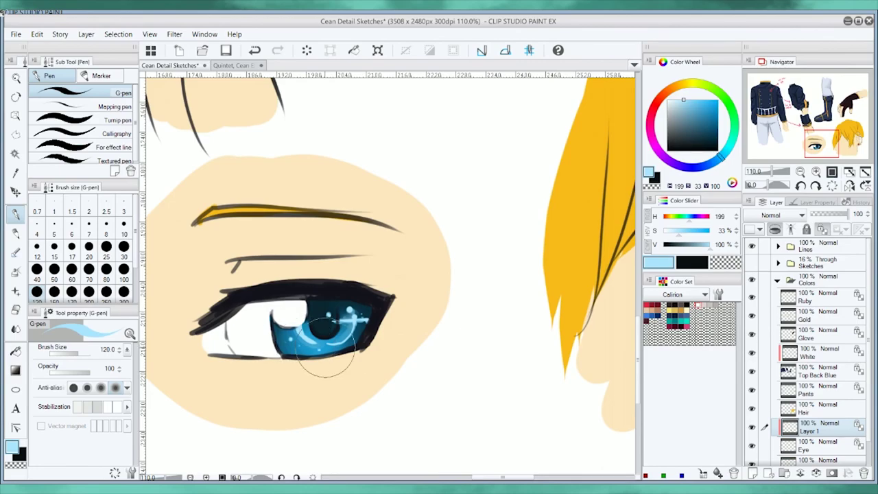